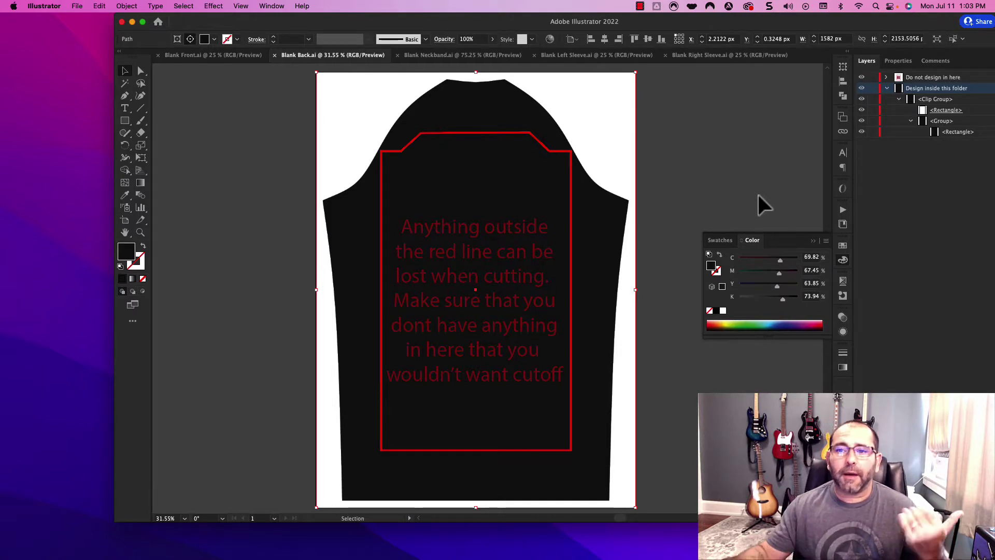
- Reposition the Illustrator window and collapse the "Design inside this folder" layer of the Blank Back document
drag(798, 23, 690, 34)
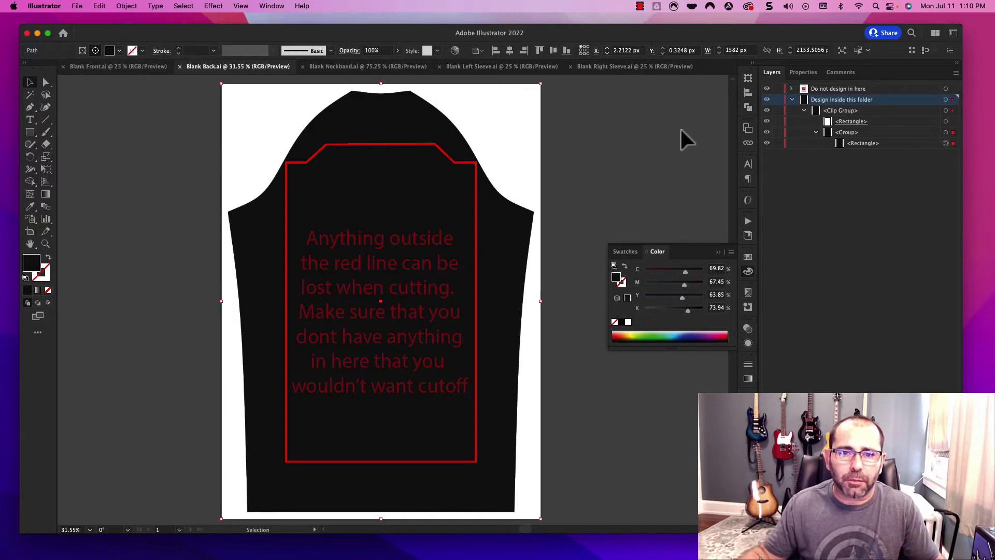
click(792, 100)
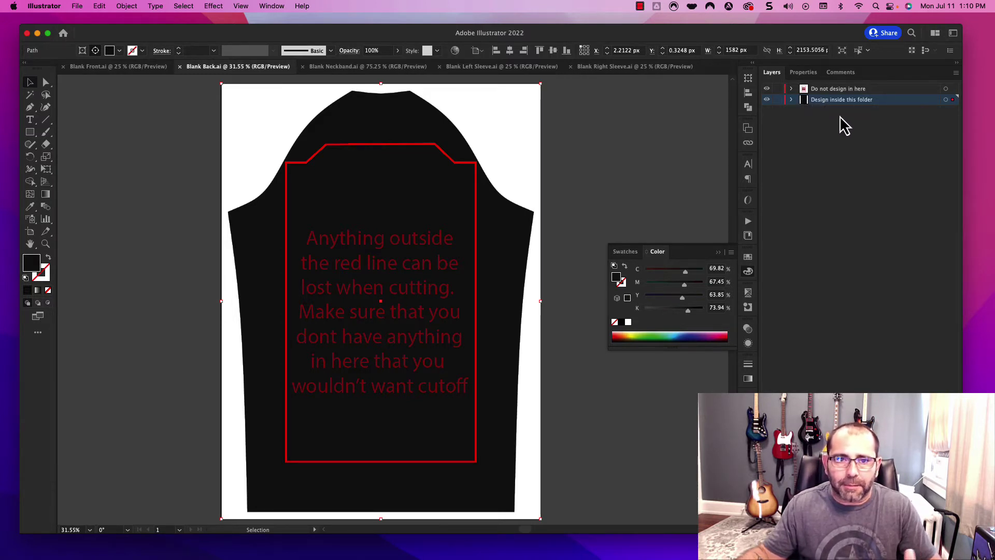
click(791, 100)
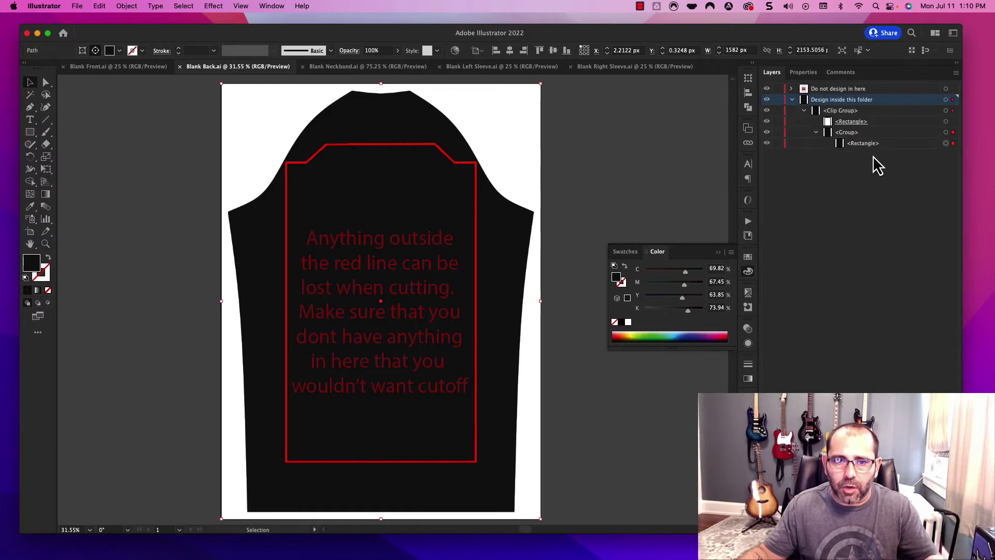
click(792, 99)
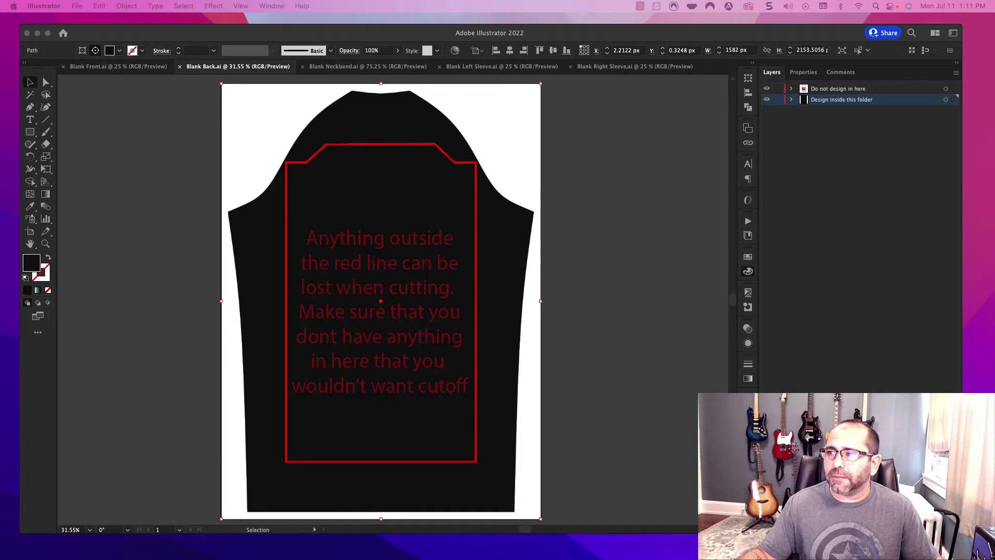
- View the zip files in the Mockup Templates folder of Google Drive in Chrome, and minimise that window
drag(994, 49, 3, 26)
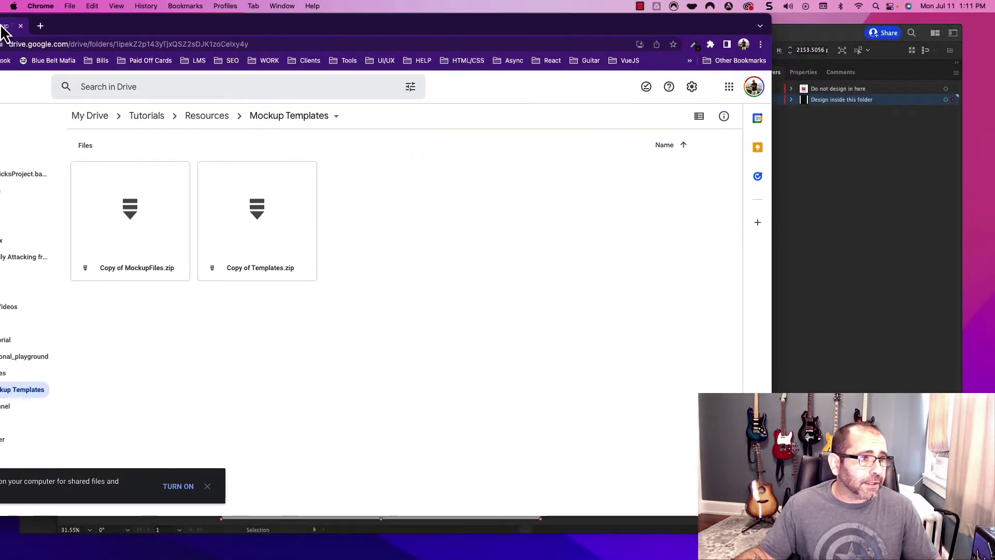
drag(192, 25, 130, 35)
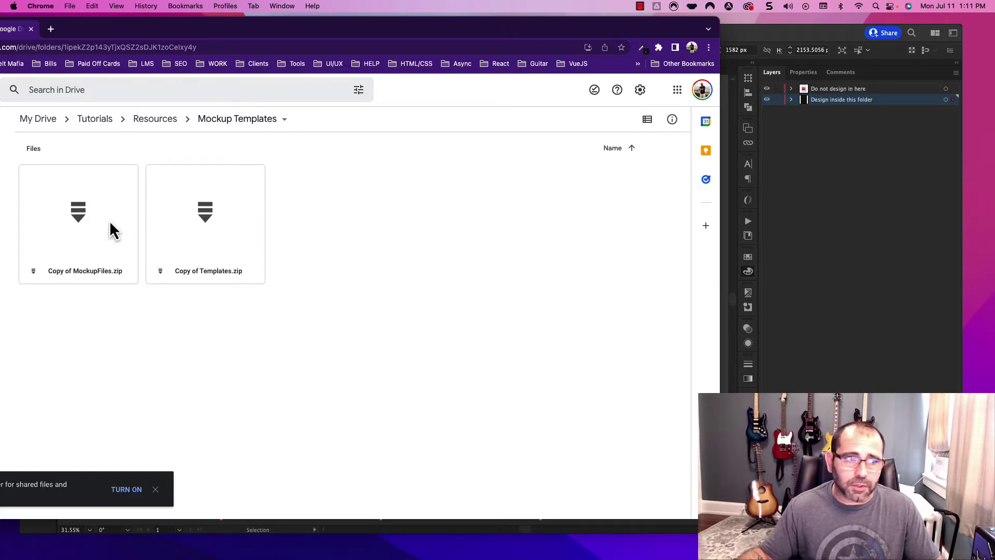
key(super+m)
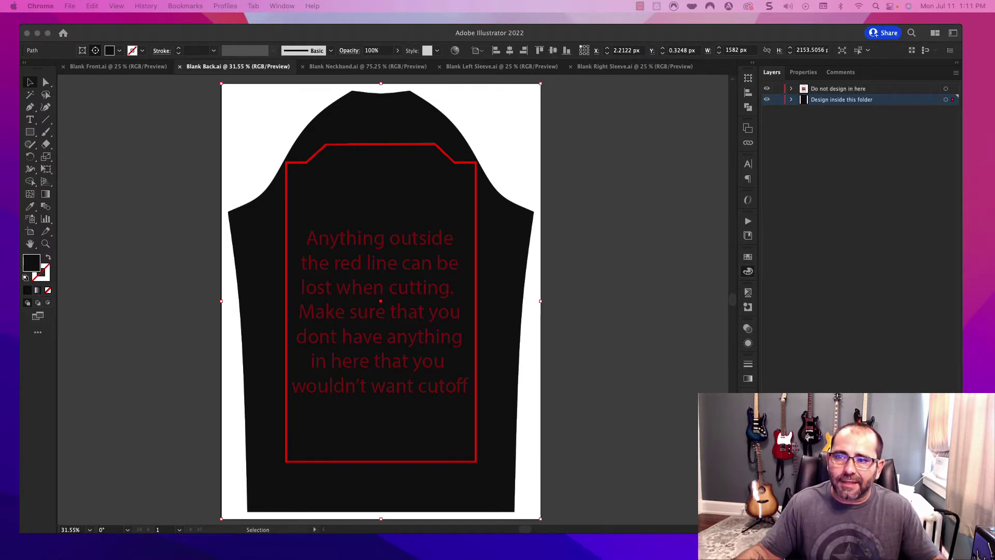
- Find the Freepik website through a "freepik" search in a new Chrome window and sign in with the saved account
key(super+n)
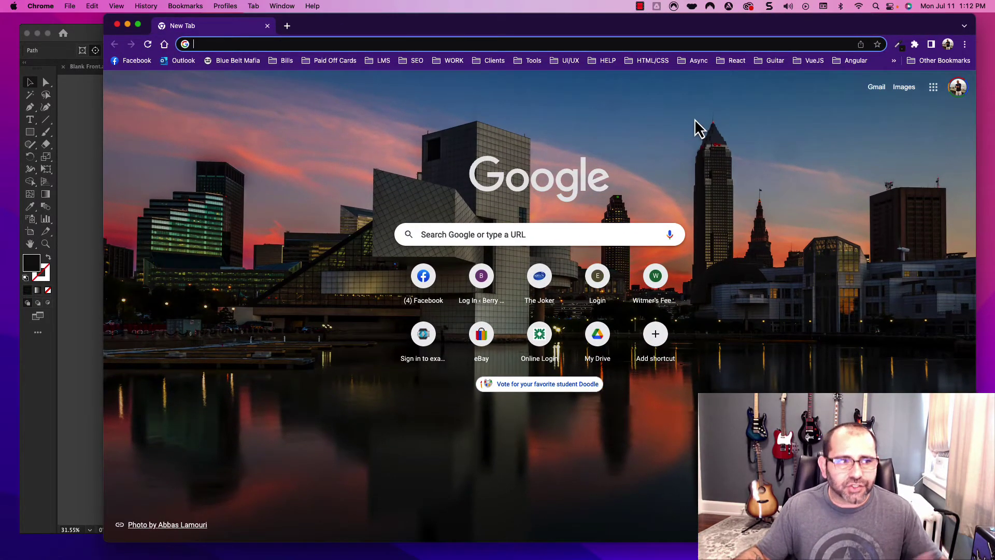
click(381, 44)
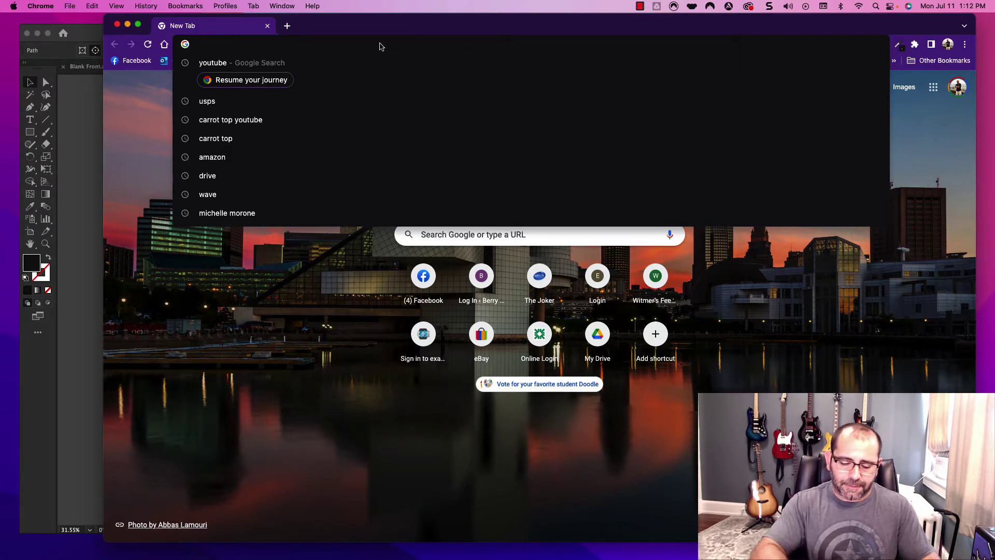
text(freepik)
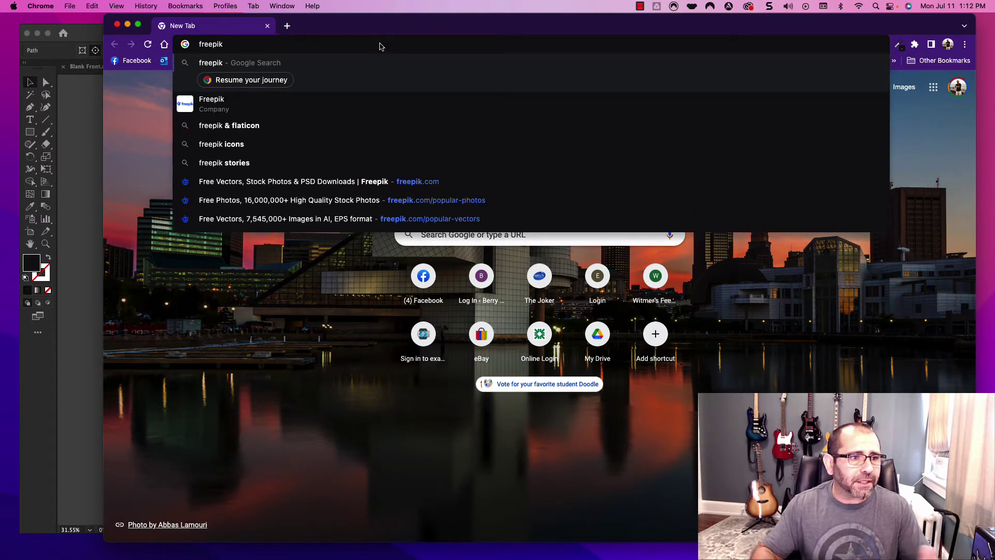
key(Return)
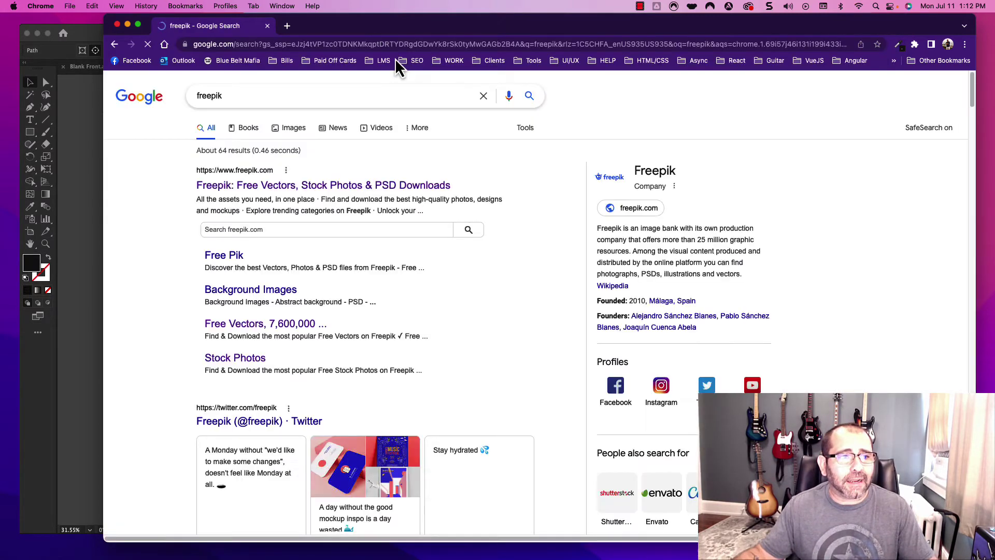
click(228, 186)
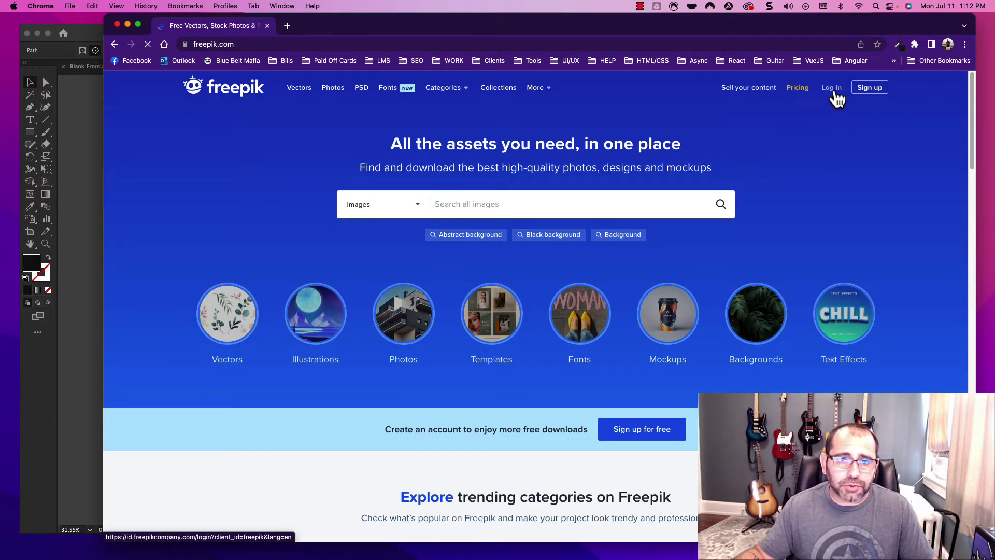
click(833, 89)
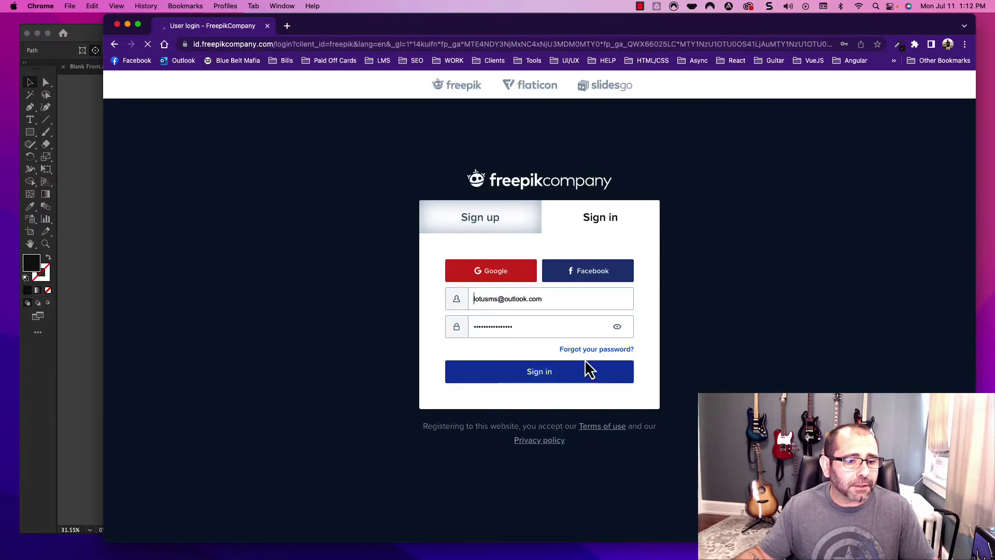
click(586, 367)
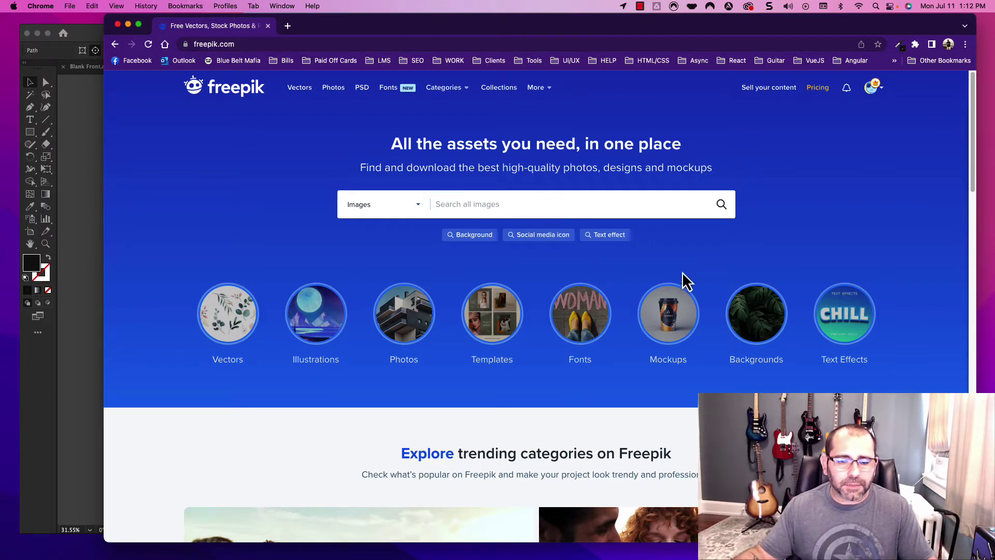
- Open the Text Effects category from the Freepik home page
scroll(768, 327, down, 5)
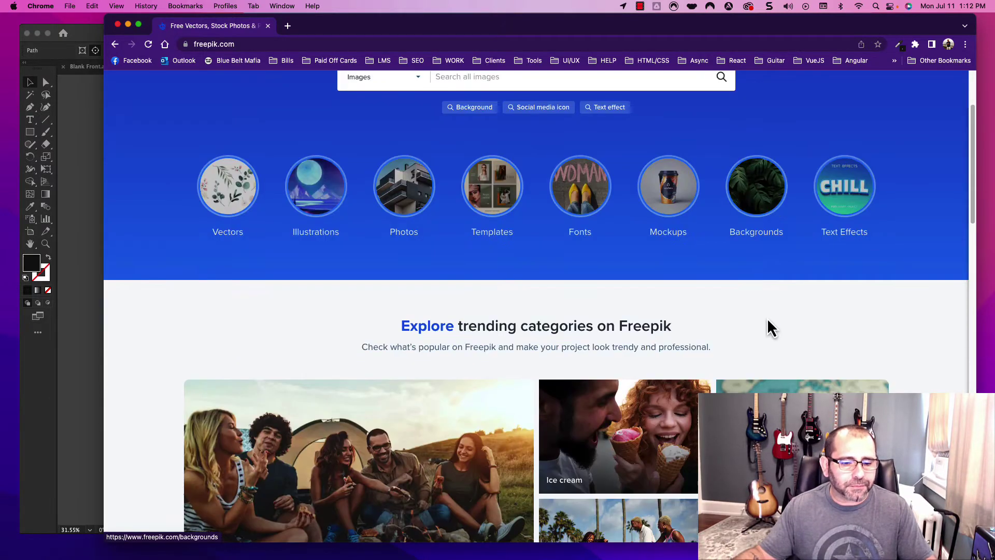
scroll(768, 327, up, 5)
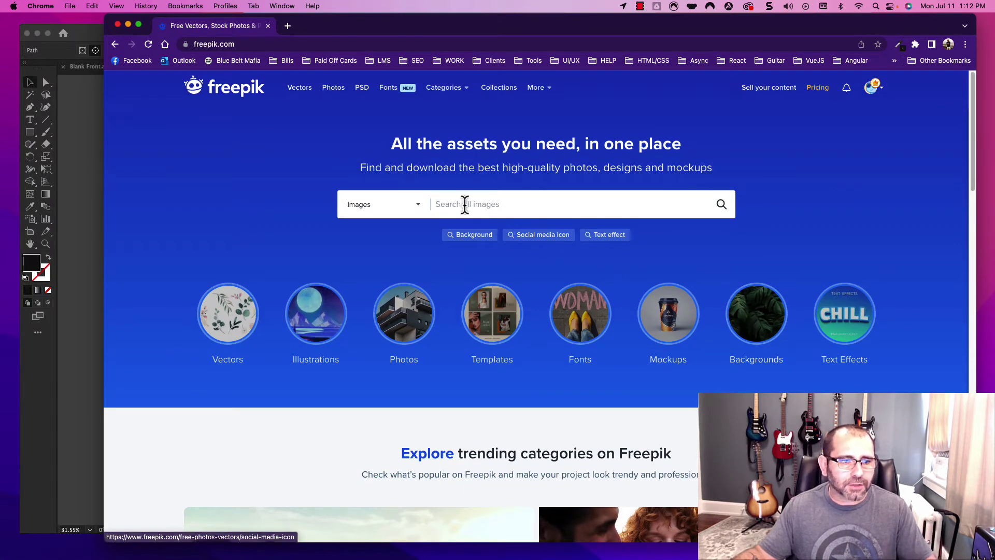
click(457, 197)
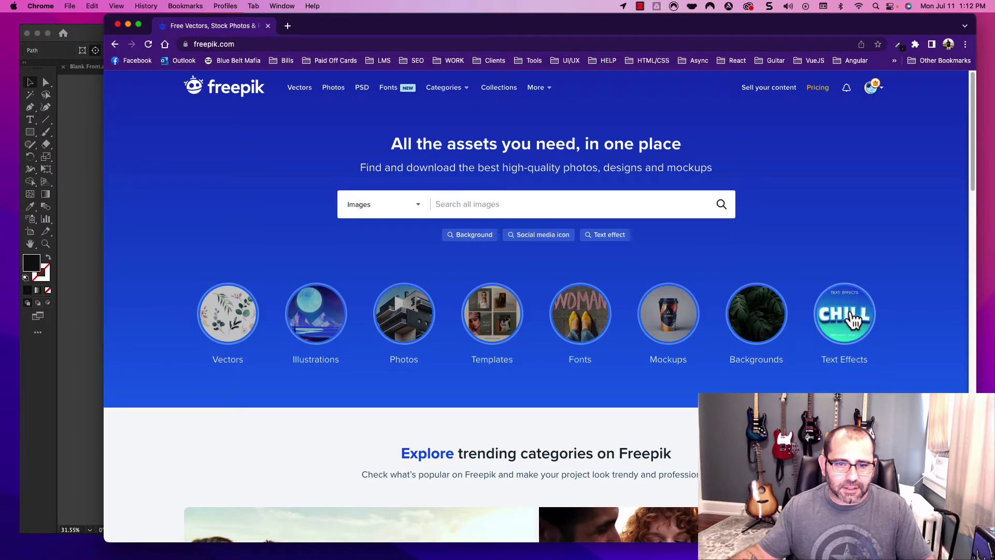
click(852, 320)
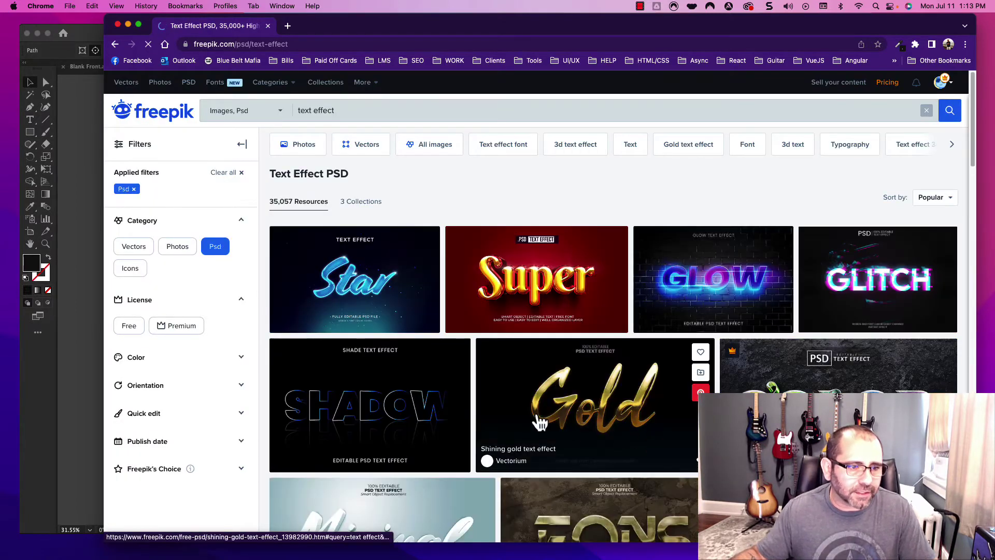
- Download the "American army steel silver metal 3d editable text effect mockup" from the text effect results and open the downloaded folder
scroll(808, 437, down, 6)
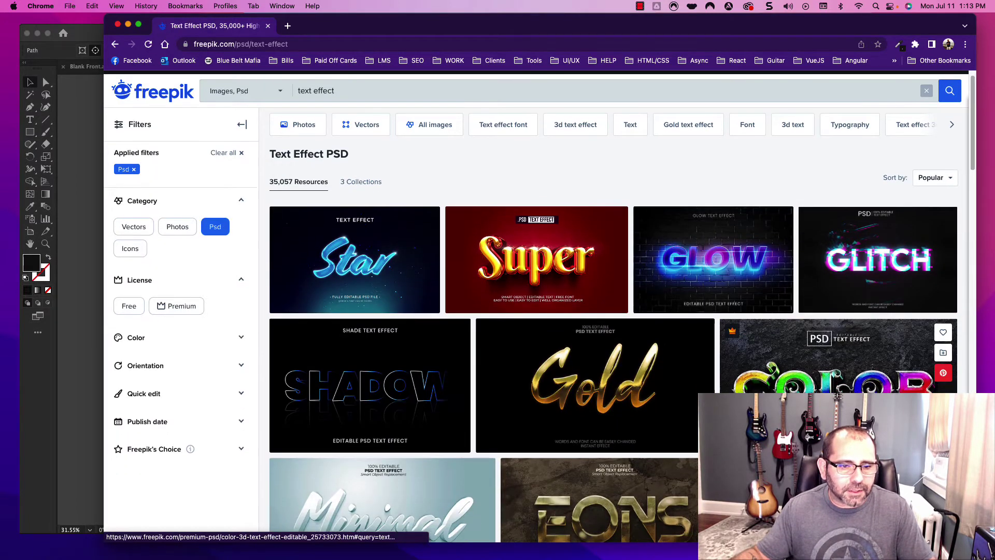
scroll(808, 437, down, 7)
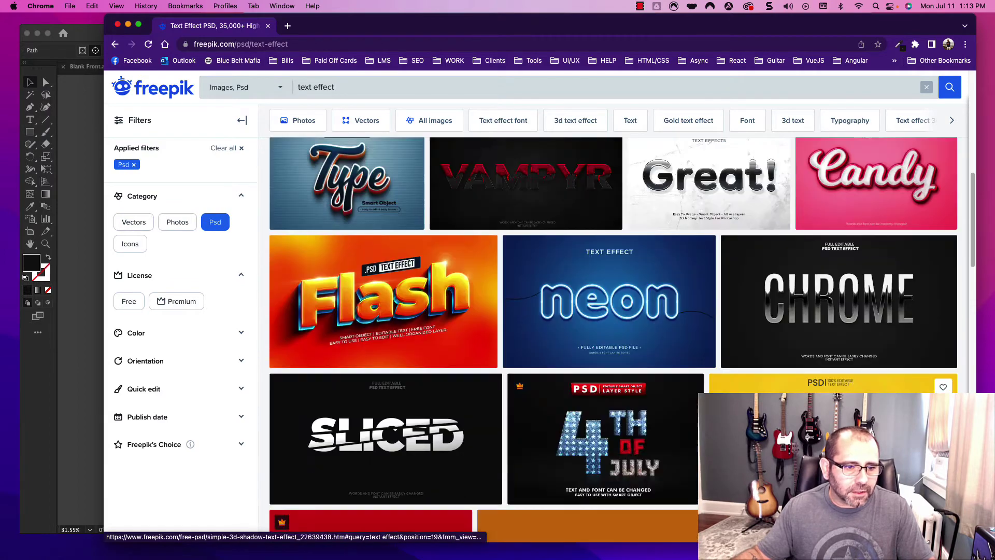
scroll(808, 437, down, 5)
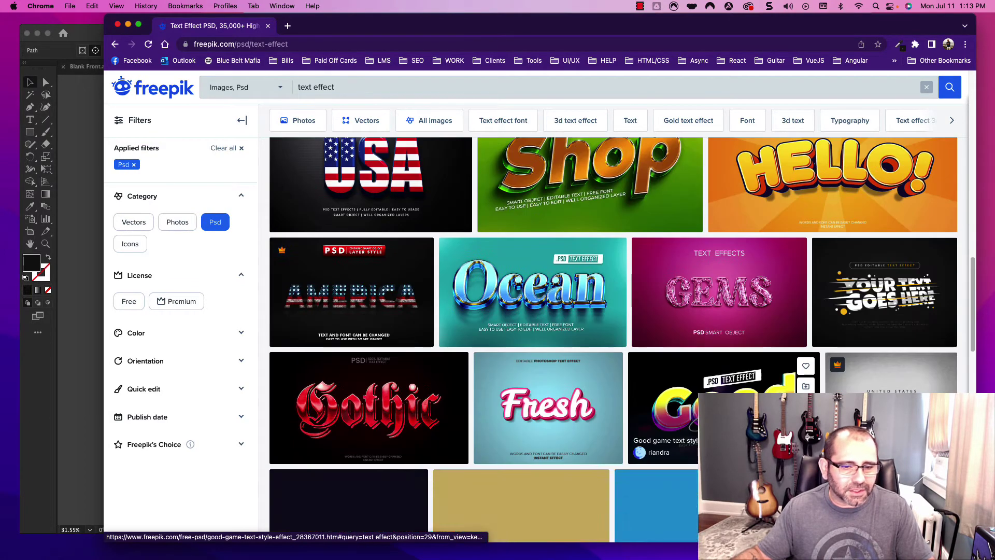
scroll(808, 437, down, 5)
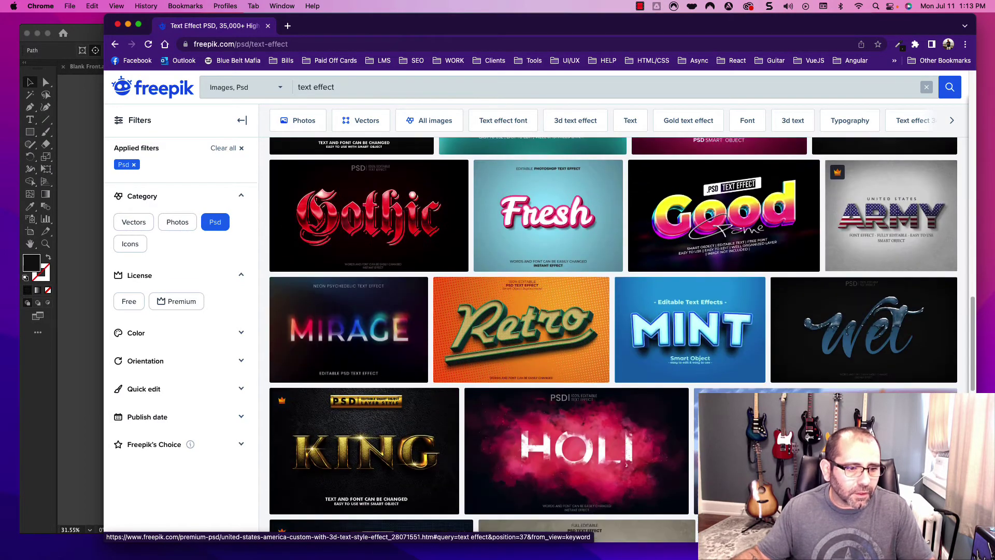
scroll(808, 437, down, 3)
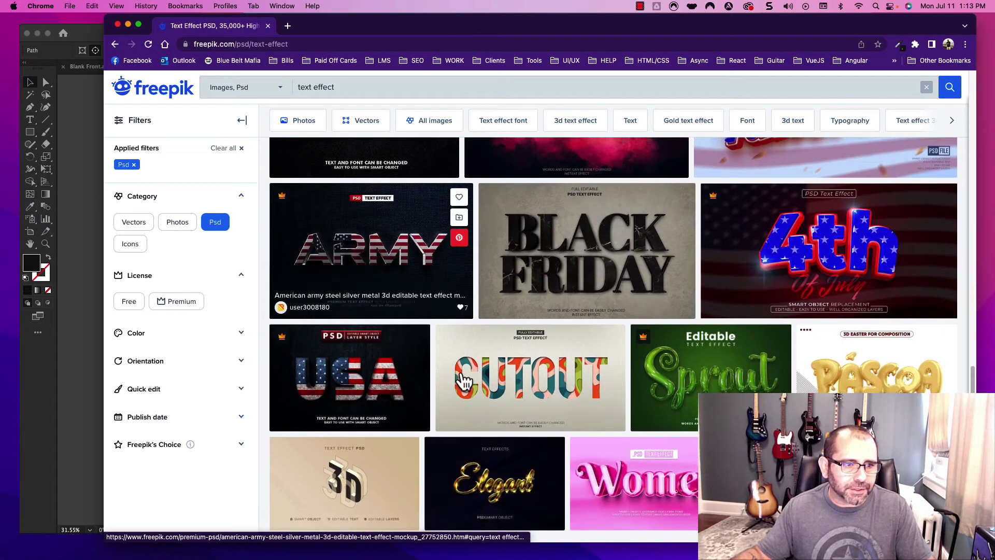
click(384, 257)
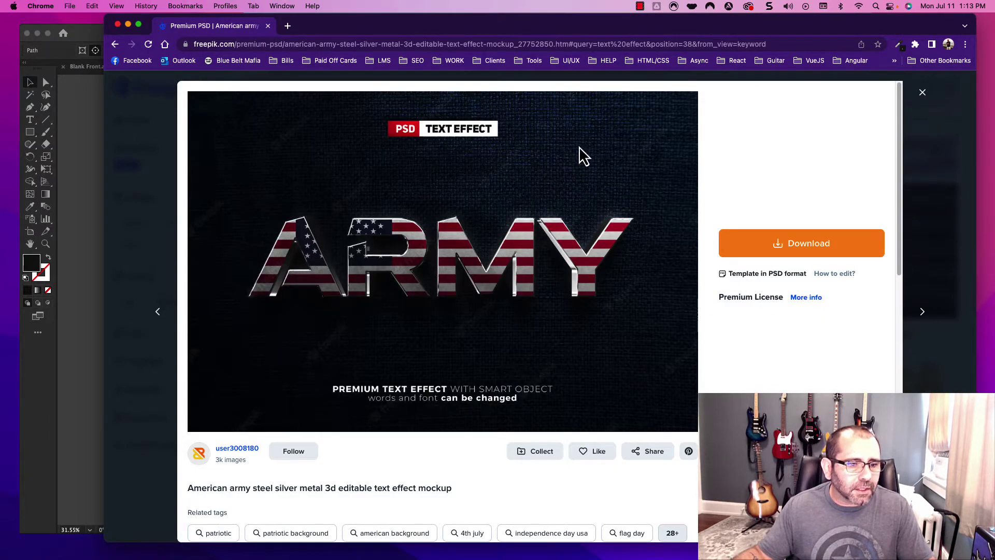
click(835, 256)
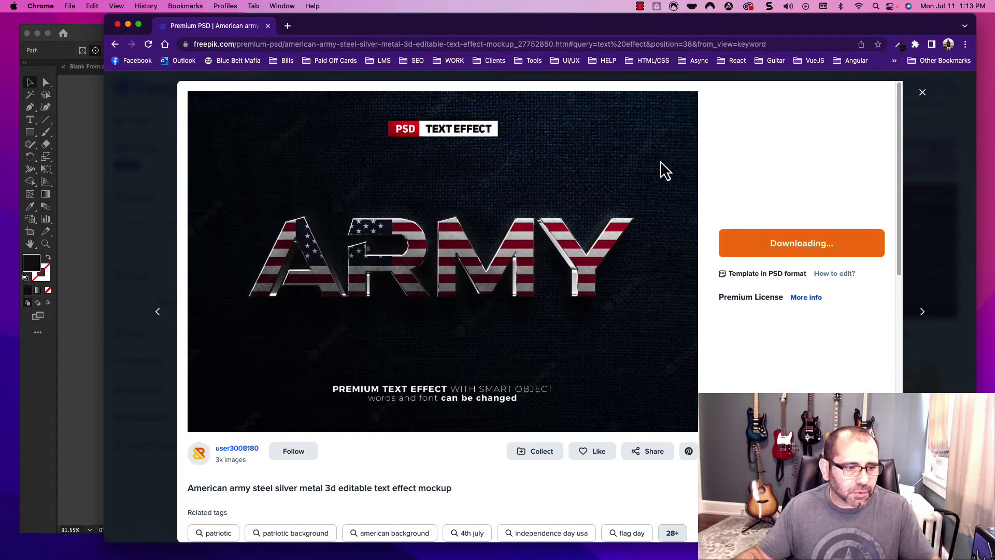
click(201, 539)
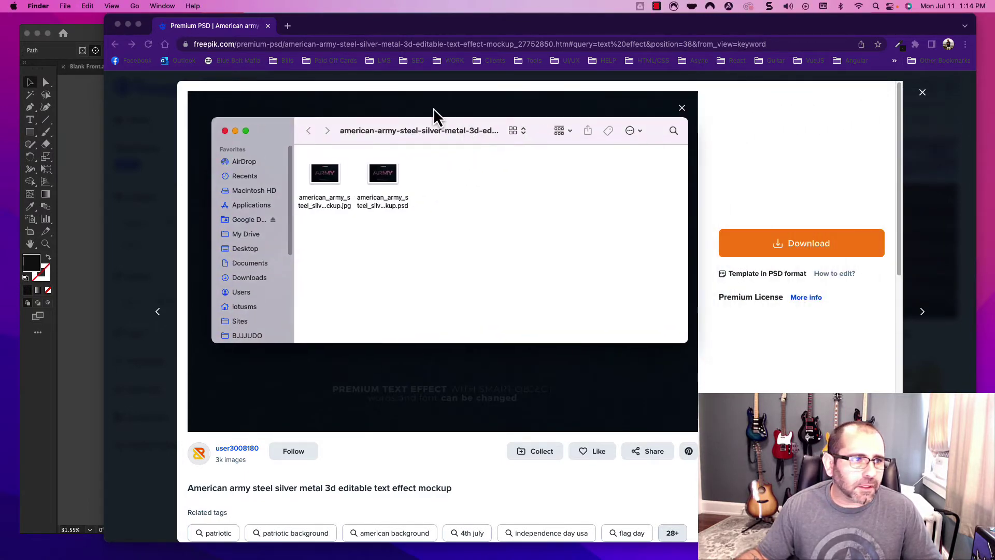
- Minimise the browser, open the downloaded army text effect PSD file in Photoshop, and collapse the Properties panel
click(309, 37)
key(super+m)
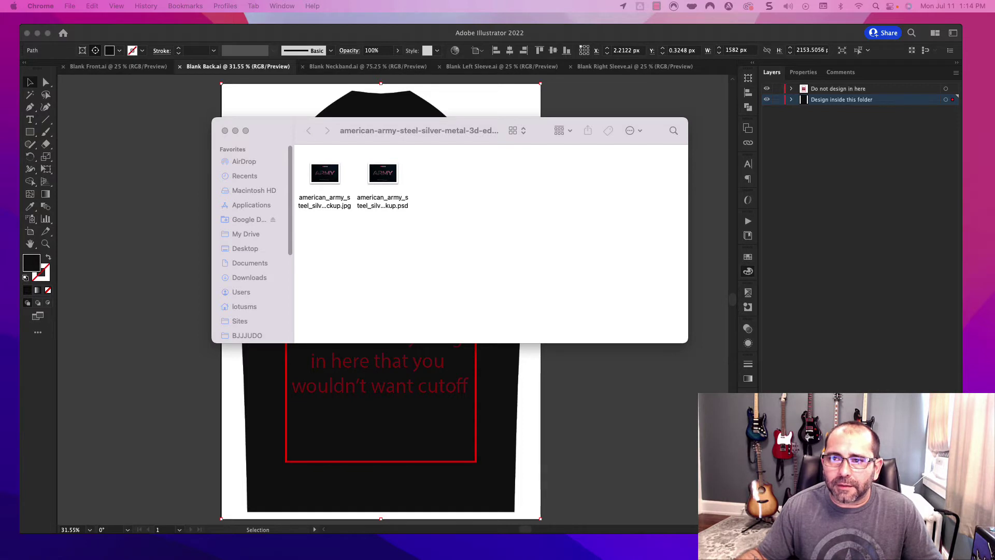
click(507, 250)
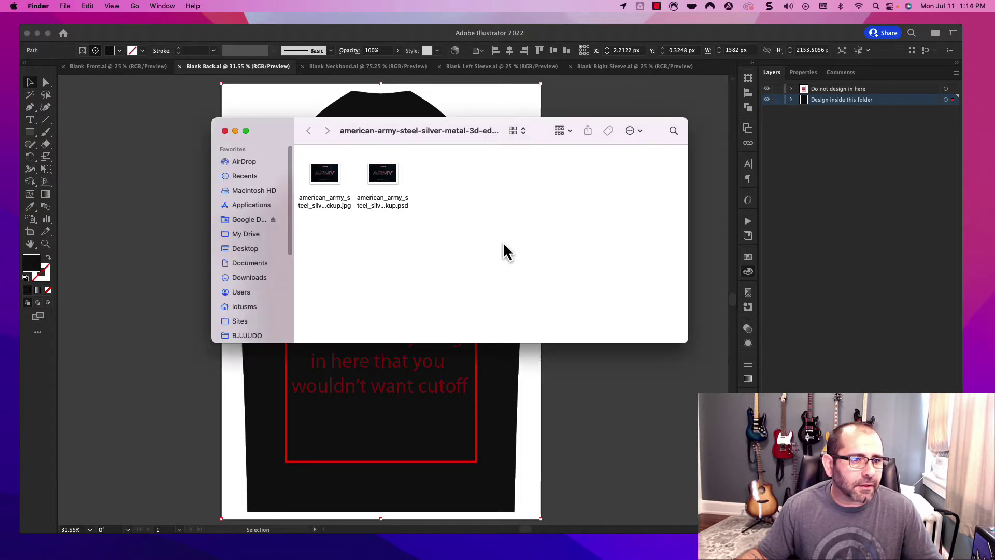
double_click(405, 214)
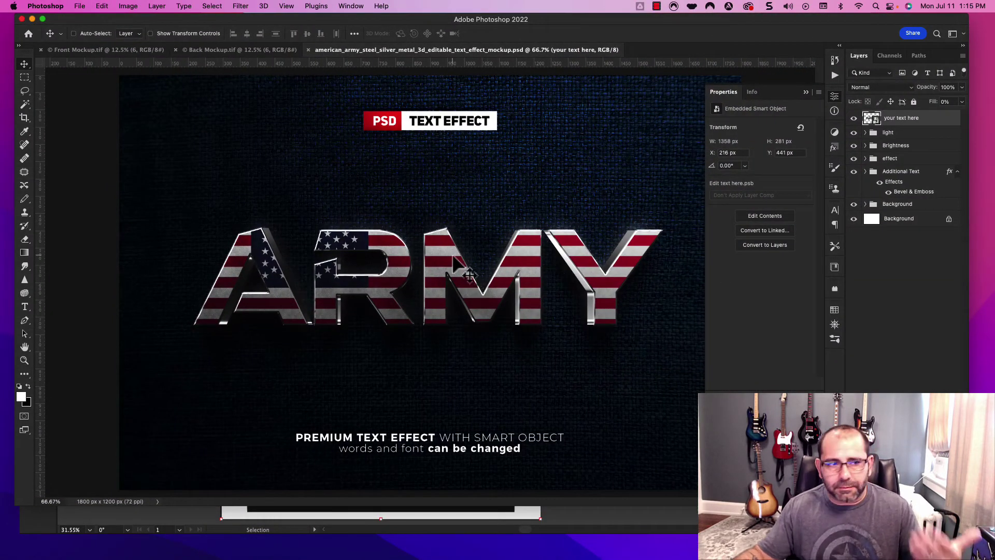
click(806, 92)
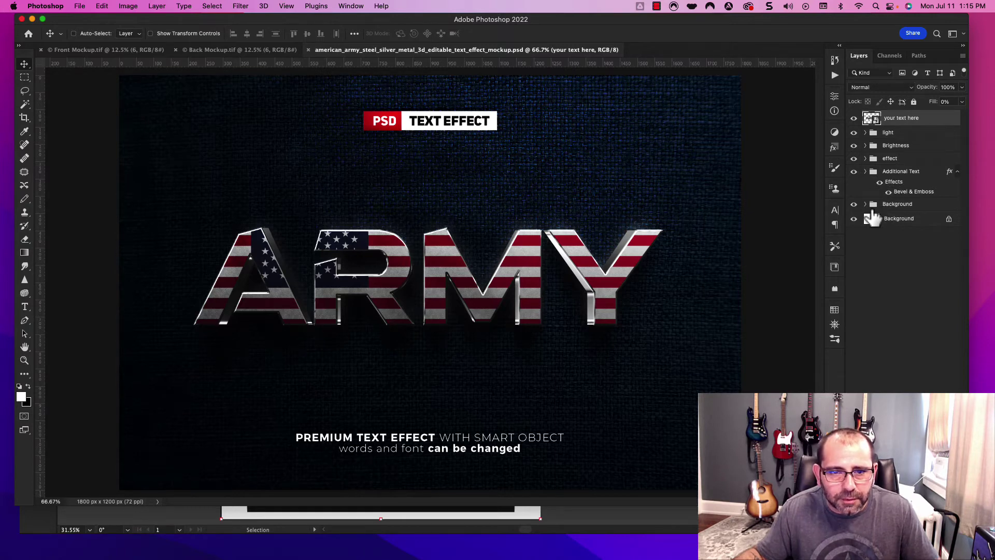
- Try to edit the ARMY text inside the "your text here" smart object, cancel the font replacement, and close its document
click(853, 119)
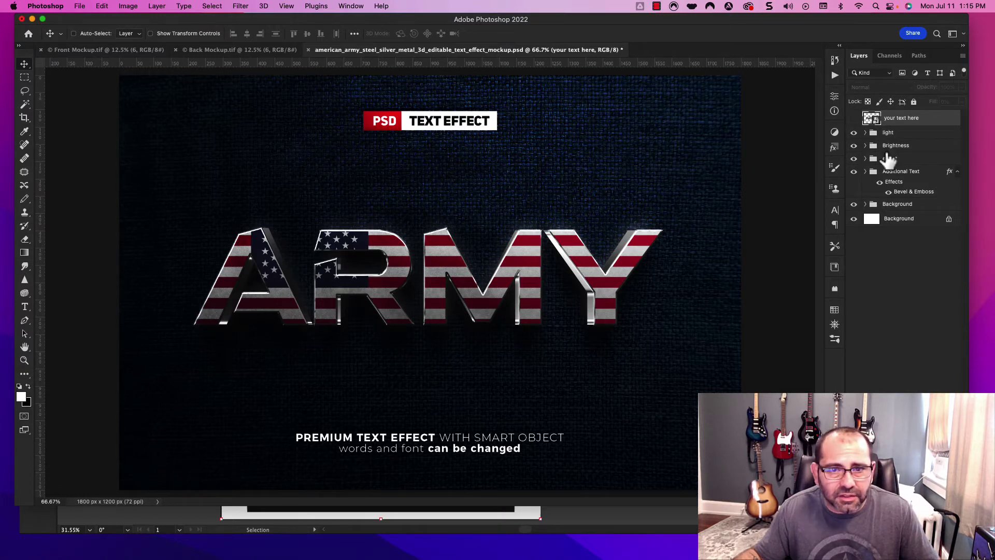
double_click(876, 124)
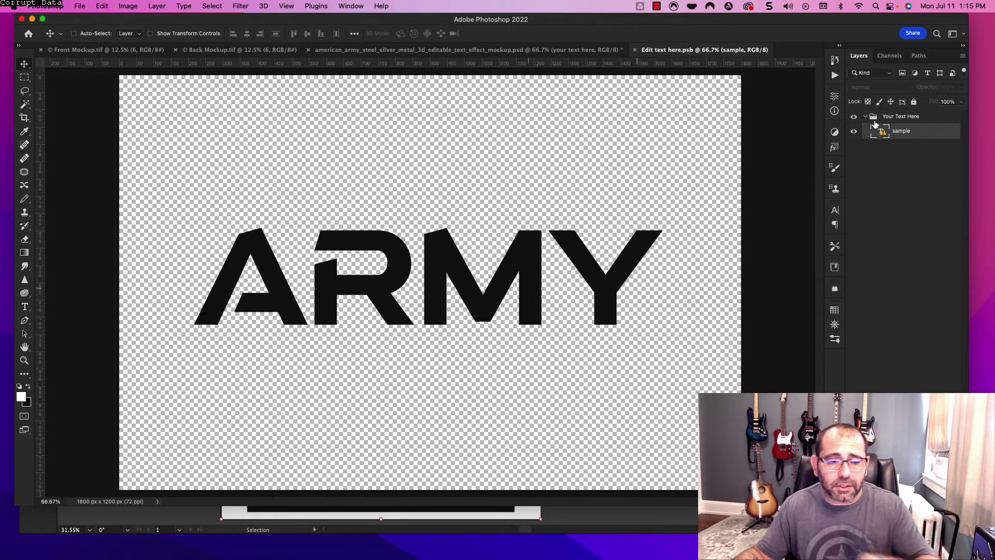
double_click(583, 285)
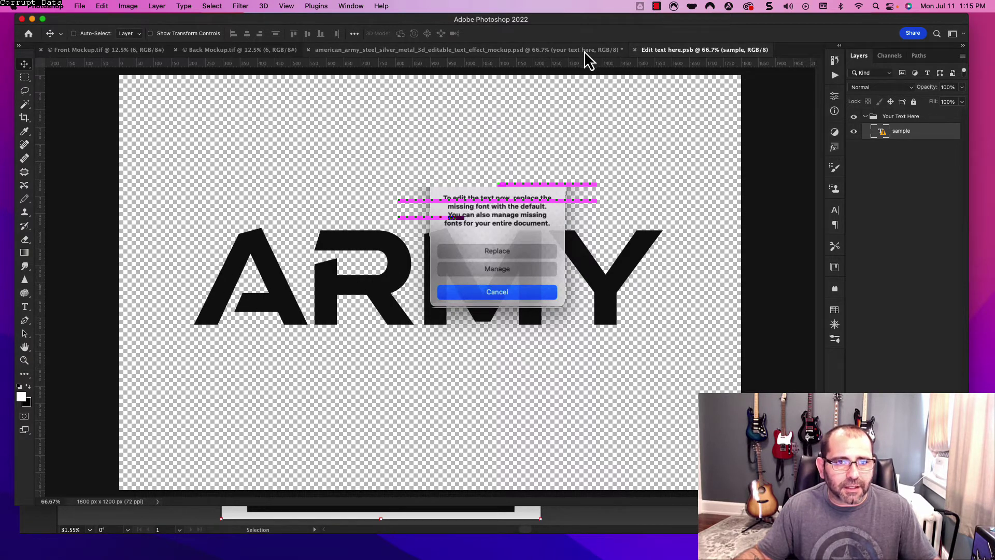
key(Escape)
key(ctrl+Tab)
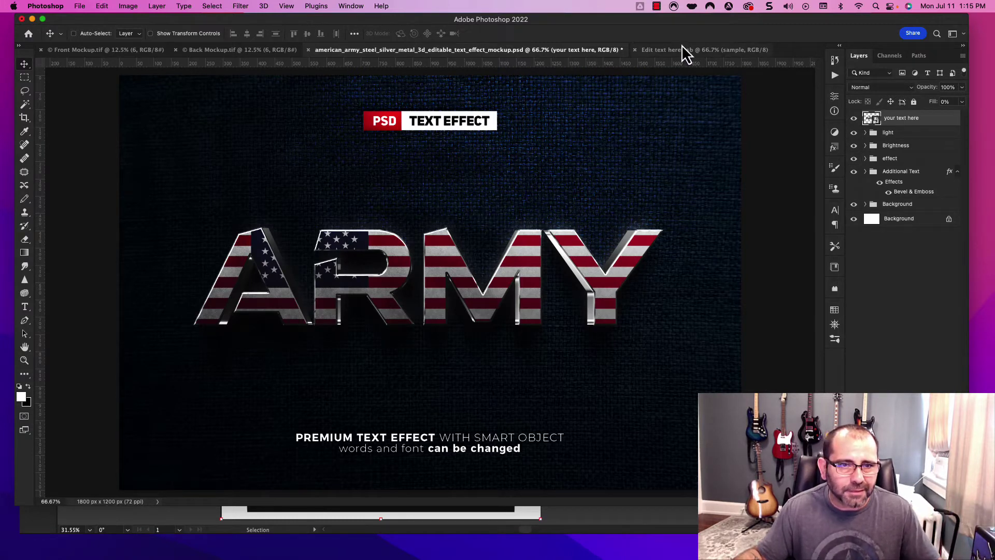
click(635, 50)
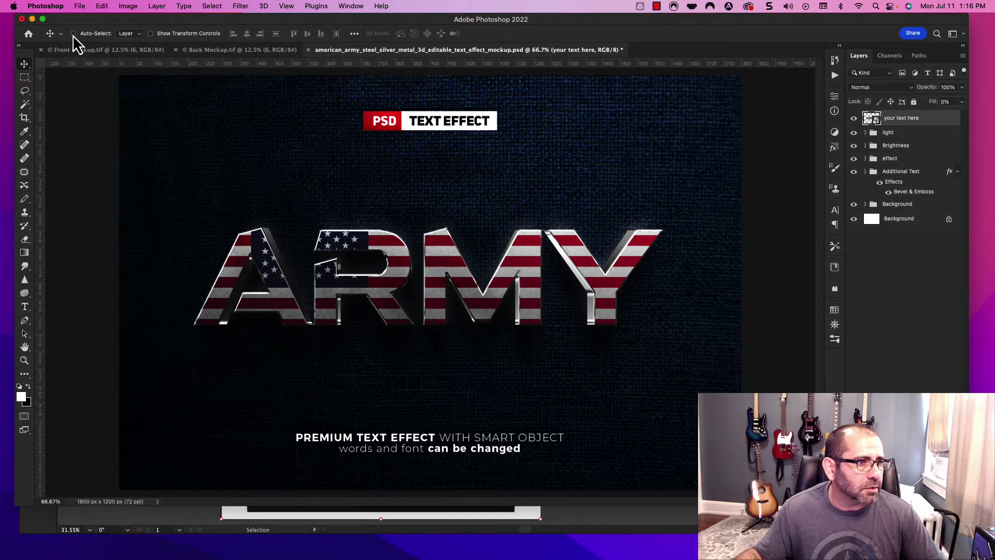
- Find the group holding the PSD TEXT EFFECT and PREMIUM TEXT EFFECT captions and delete that Additional Text group
super+click(456, 130)
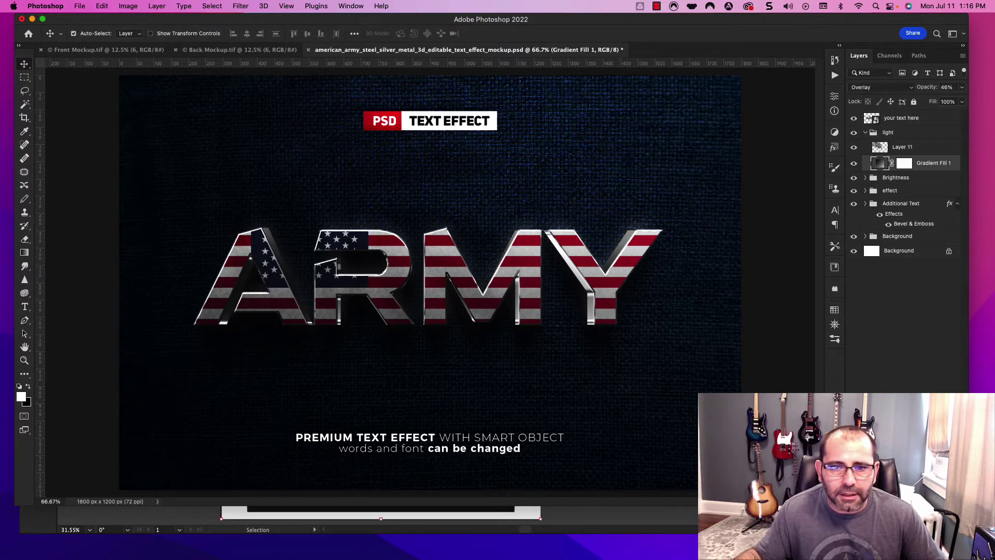
click(855, 133)
click(854, 133)
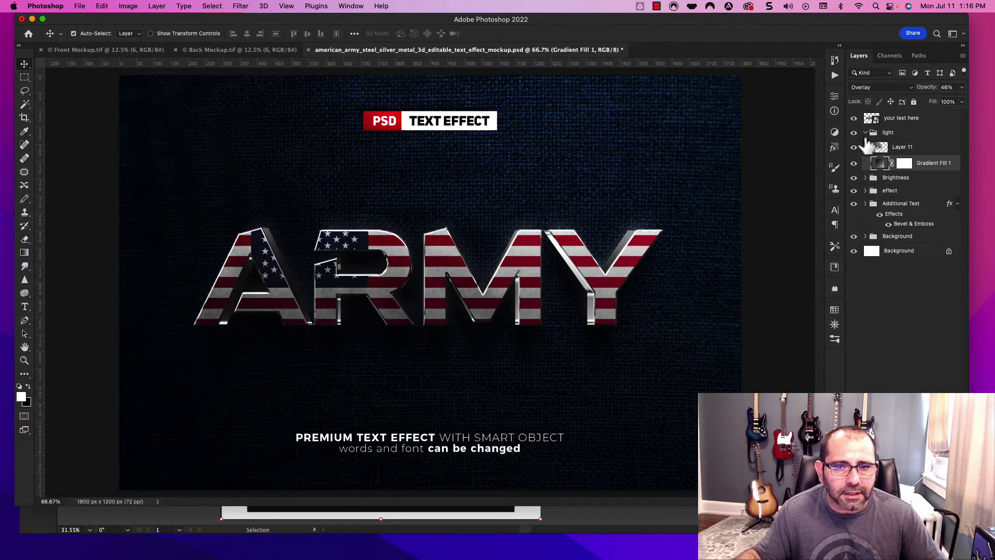
click(854, 204)
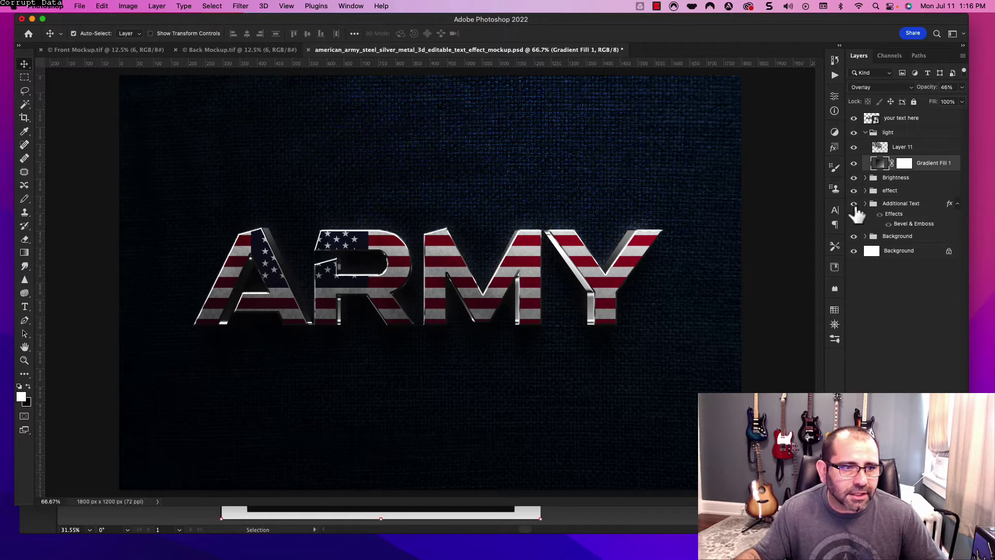
click(902, 205)
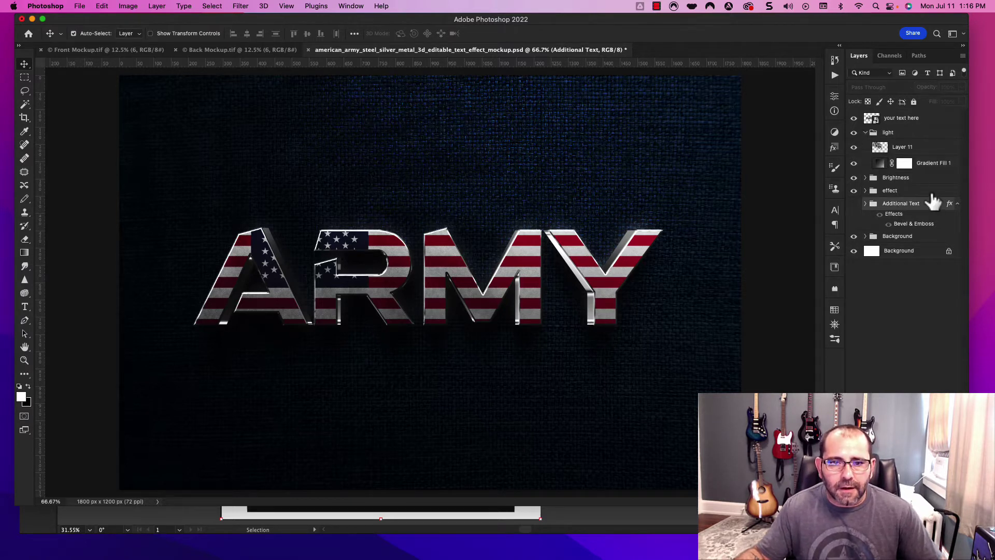
drag(929, 193, 890, 235)
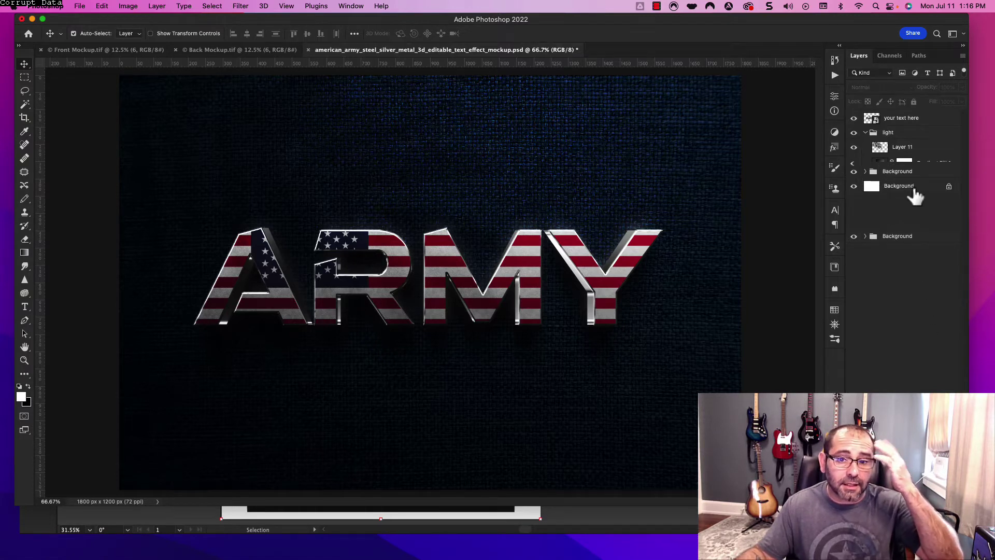
- Hide the Background group, the white Background layer and the leaf shadow on Layer 11 inside the light group
click(854, 172)
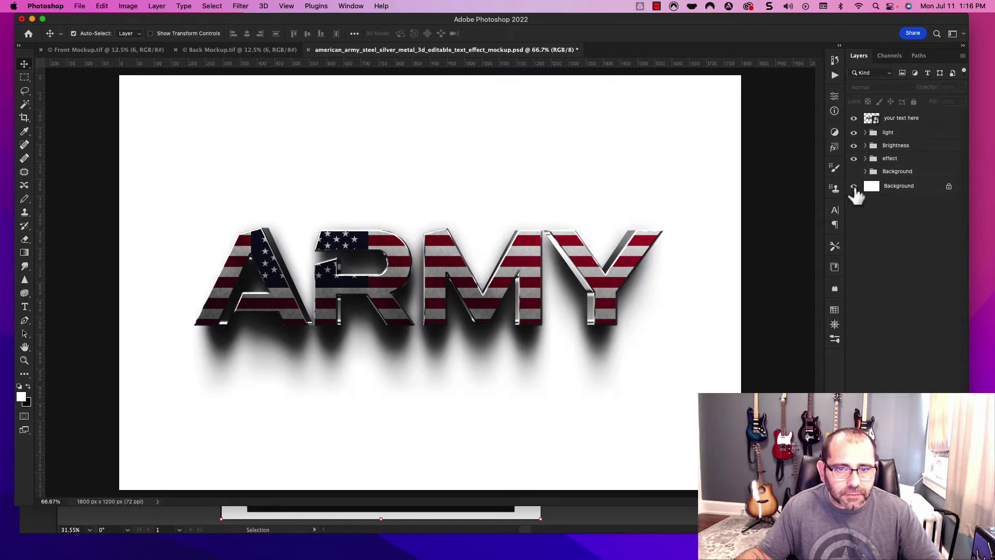
click(854, 187)
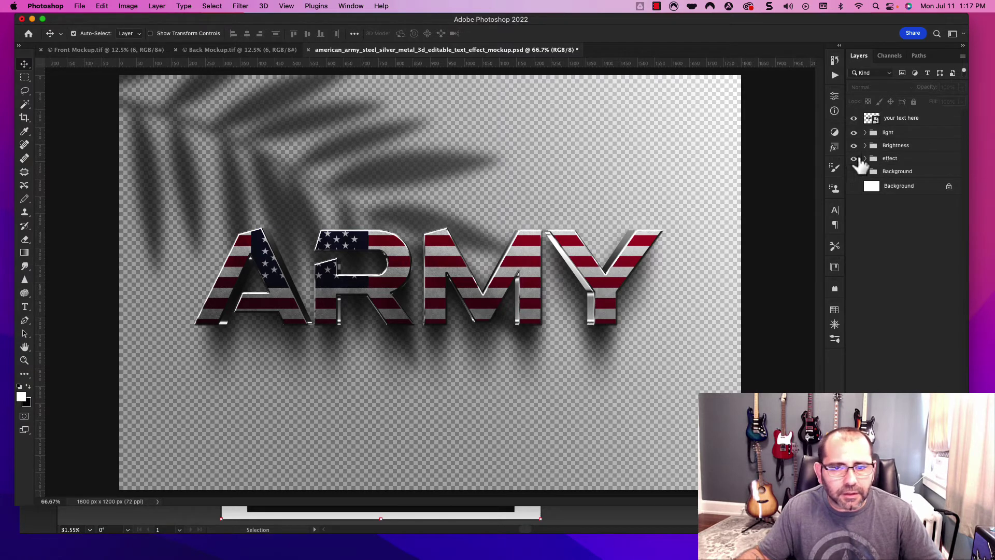
click(853, 158)
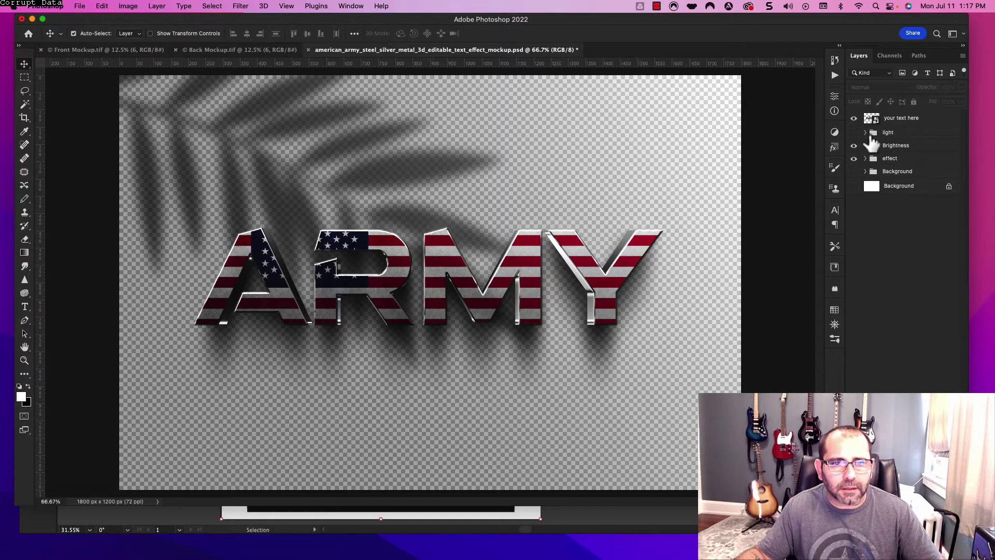
click(854, 133)
click(853, 145)
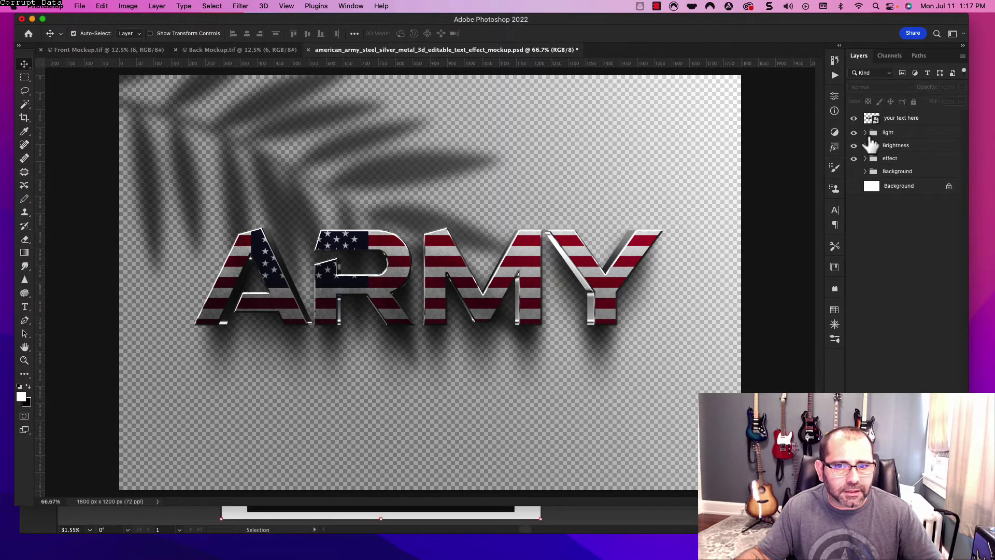
click(865, 133)
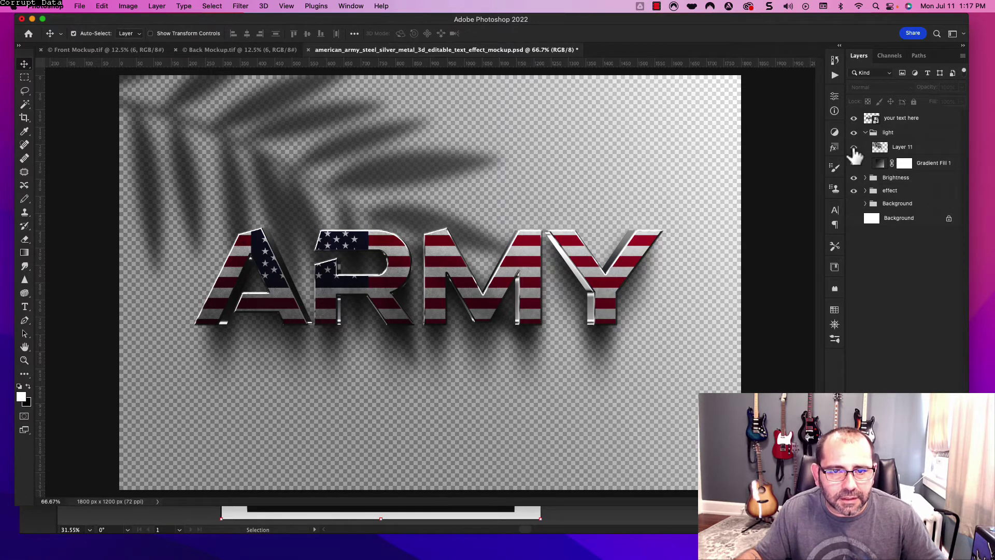
click(854, 148)
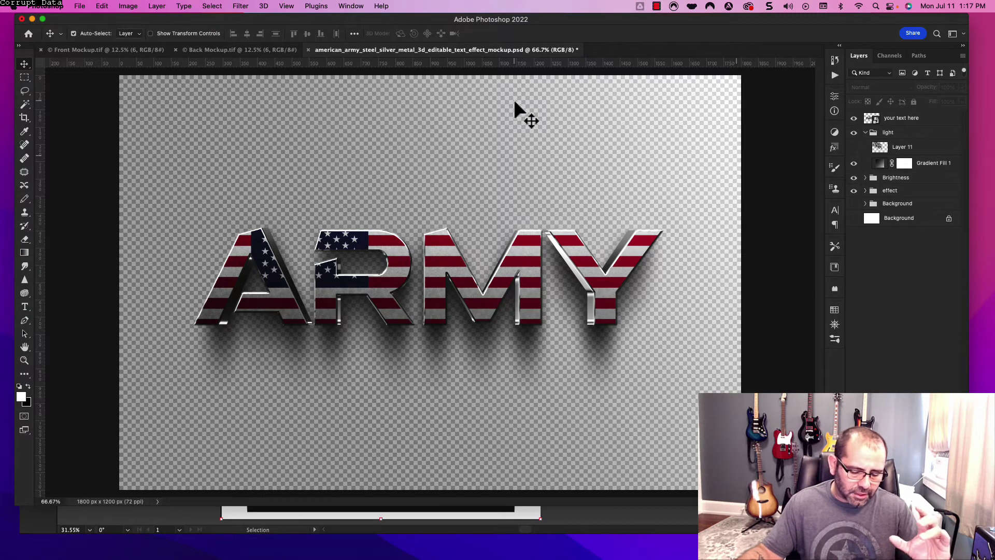
- Open Save for Web for the ARMY artwork and set the format to PNG-24 with transparency
key(super)
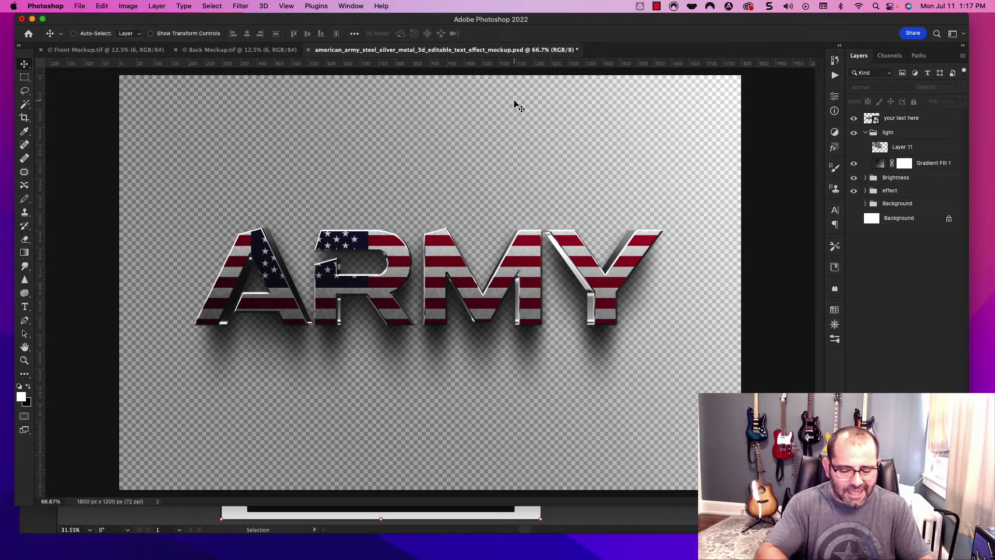
click(79, 6)
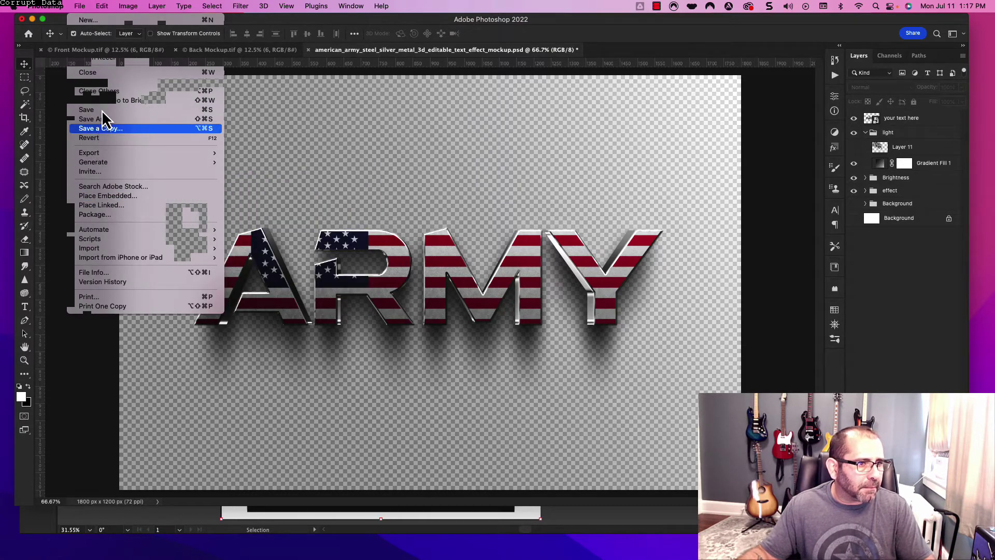
mouse_move(107, 154)
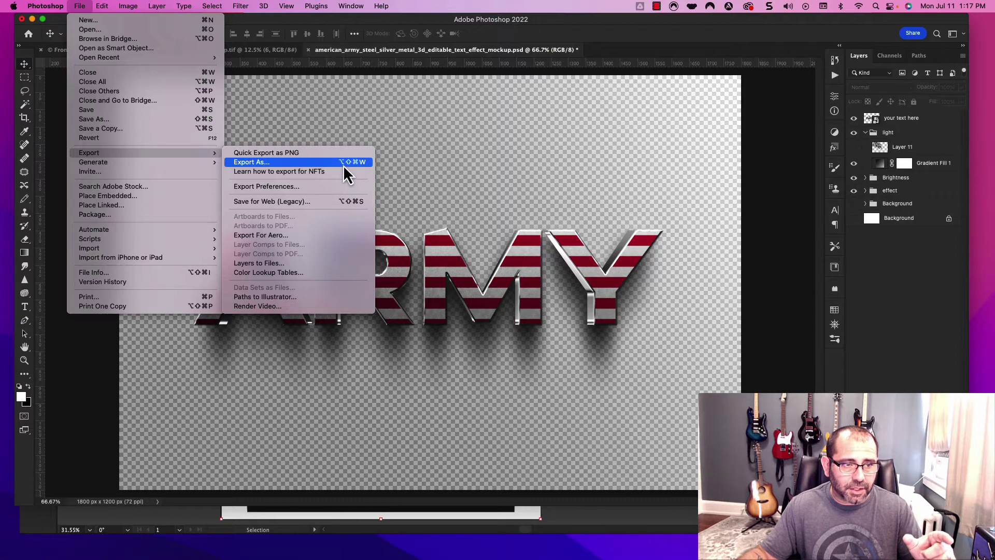
click(305, 201)
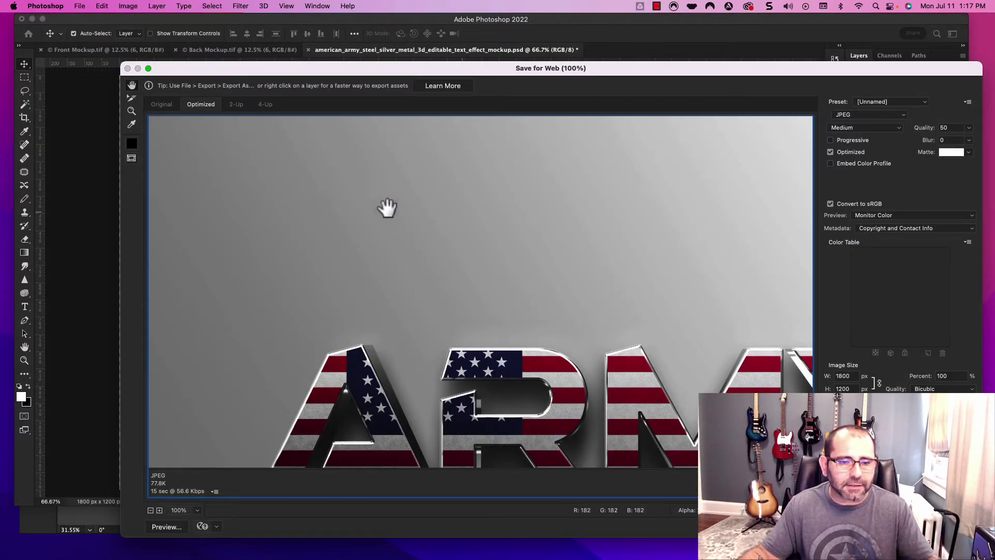
click(843, 129)
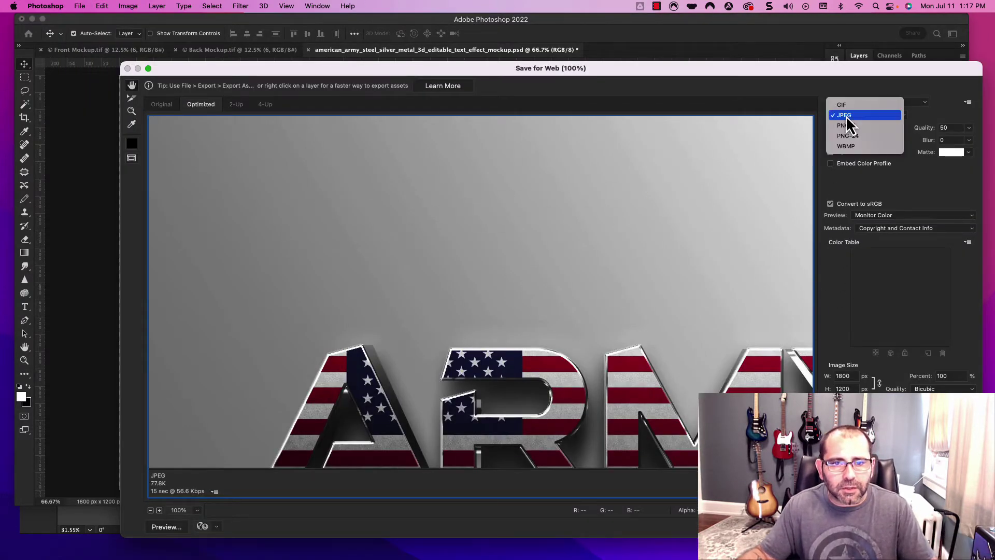
click(884, 210)
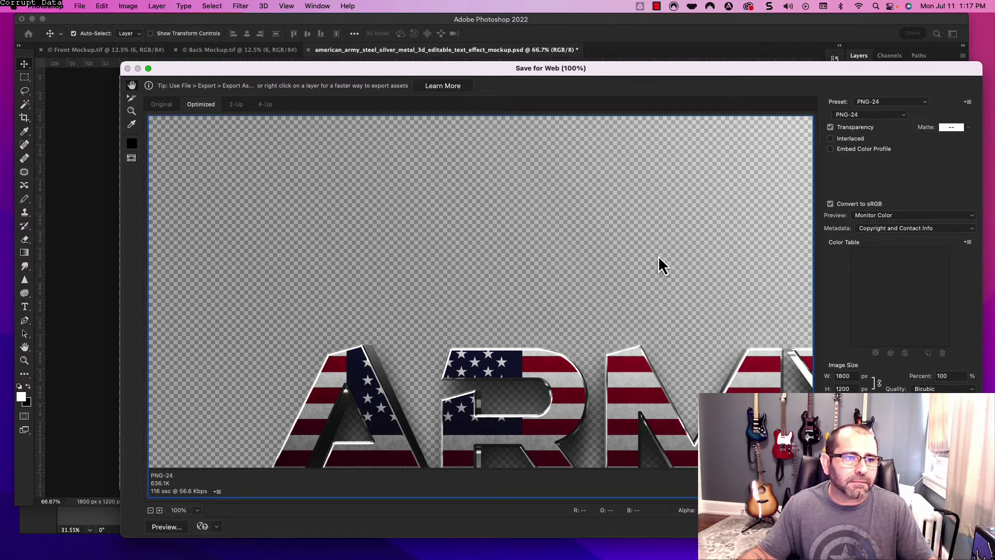
- Save the optimized image as logo in the american-army-steel-silver mockup folder on the Desktop
key(Return)
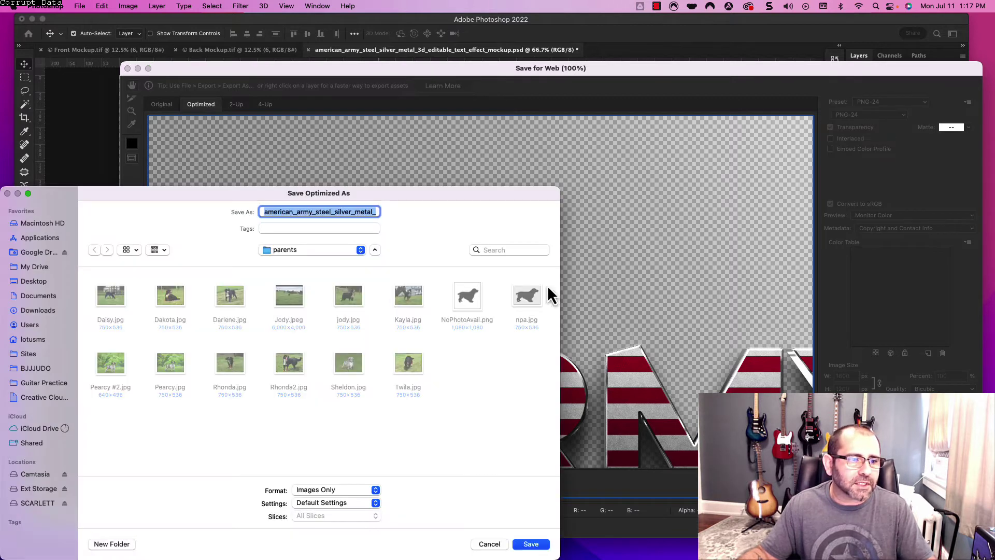
click(26, 281)
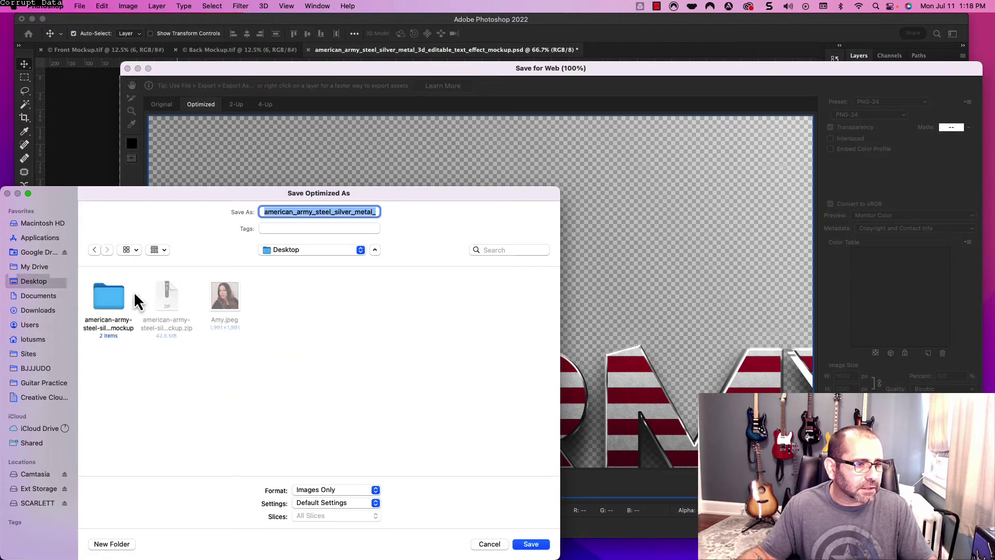
double_click(106, 304)
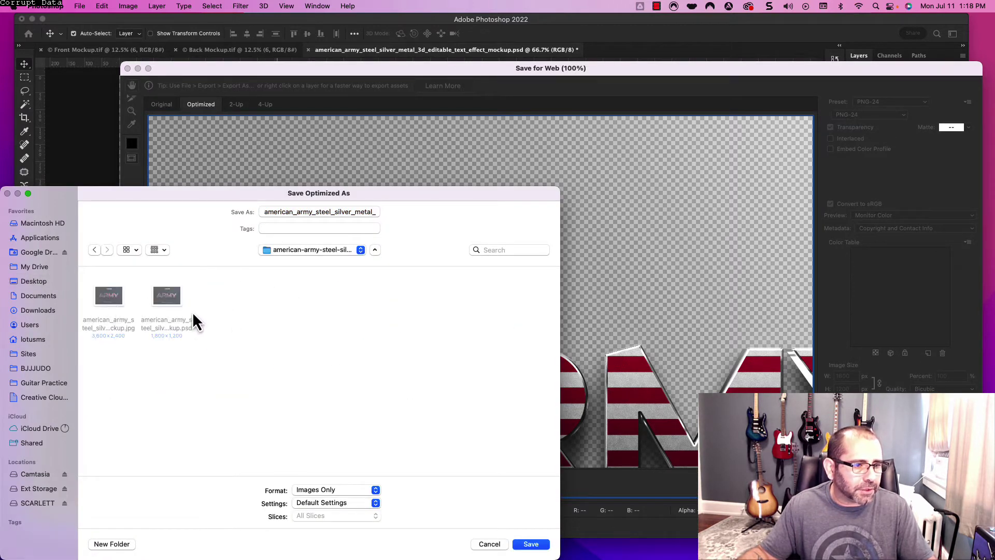
double_click(338, 213)
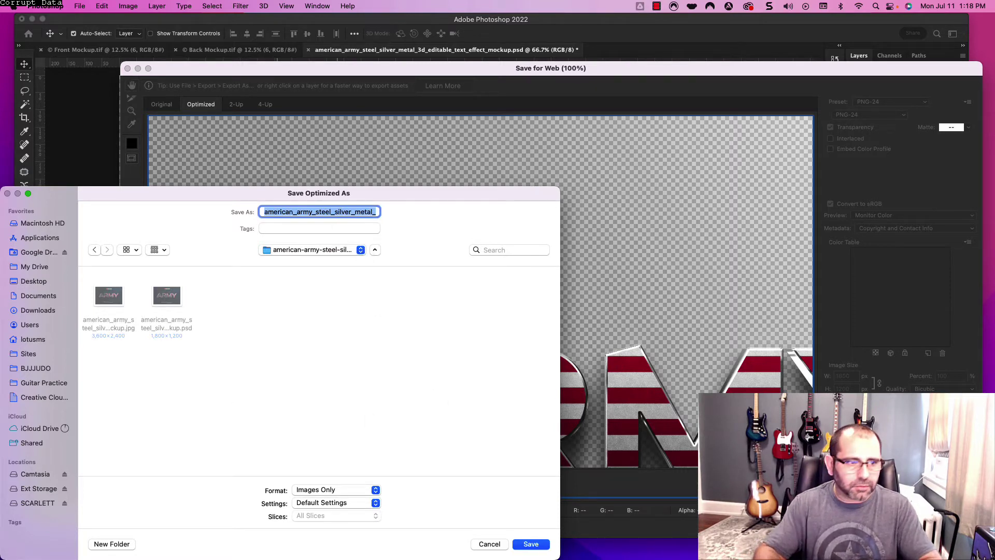
text(logo)
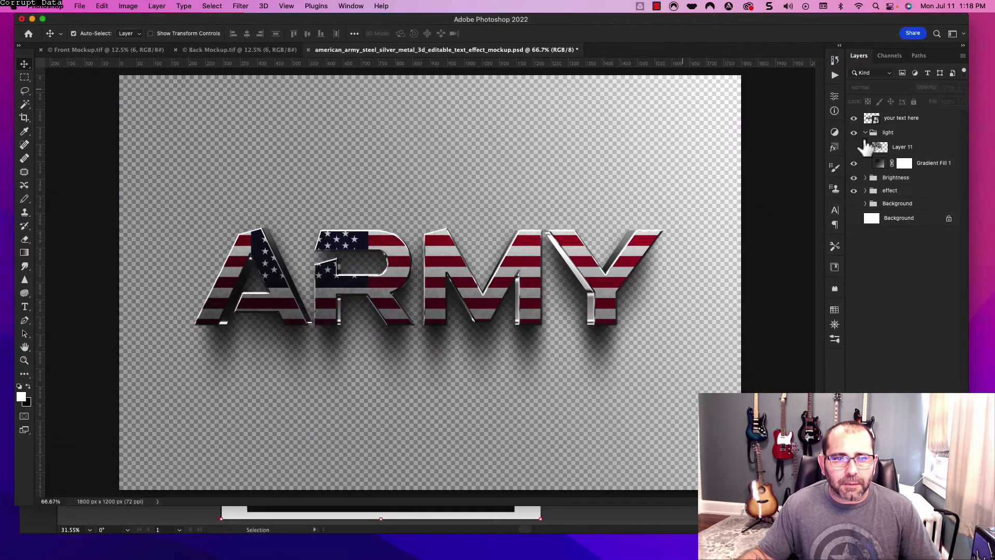
- Show the Background group and hide the effect, Brightness and light groups and the "your text here" layer
click(865, 133)
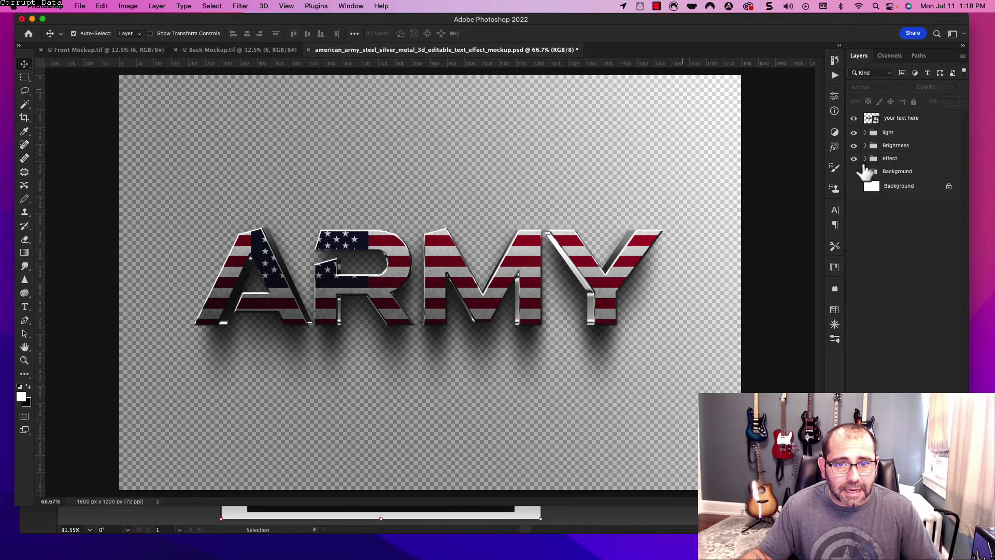
click(853, 171)
click(853, 158)
click(853, 145)
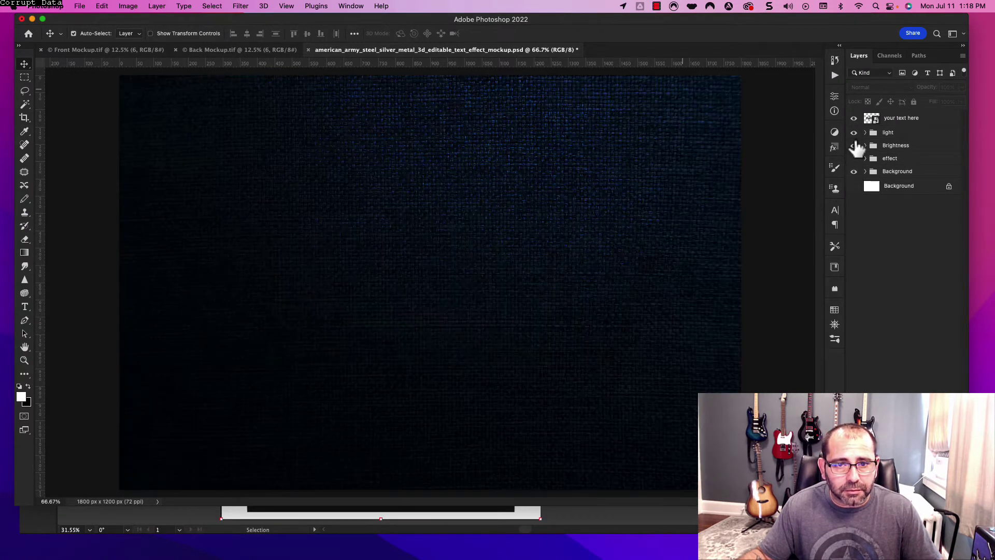
click(853, 133)
click(853, 118)
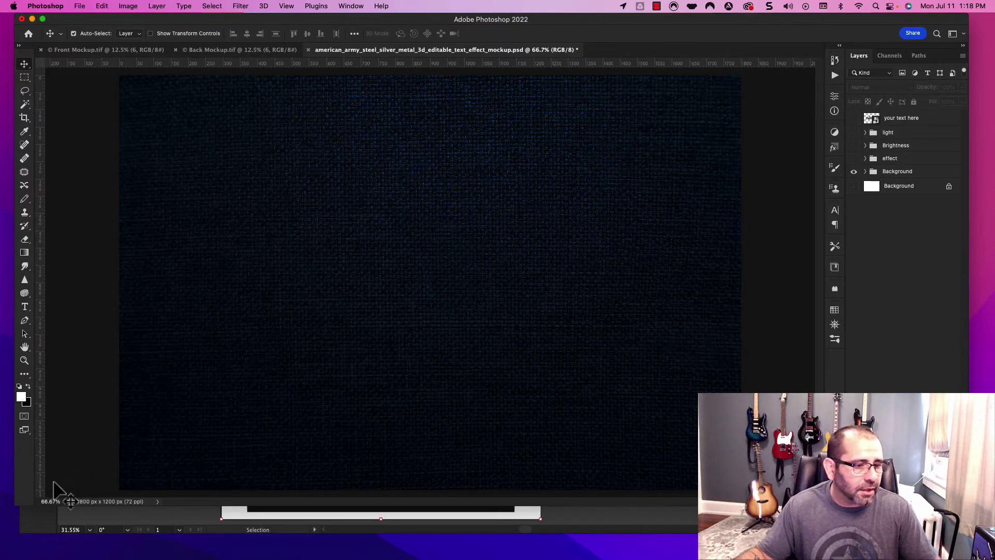
- Export the fabric texture through Save for Web as a PNG-24 named background in the same mockup folder
click(51, 502)
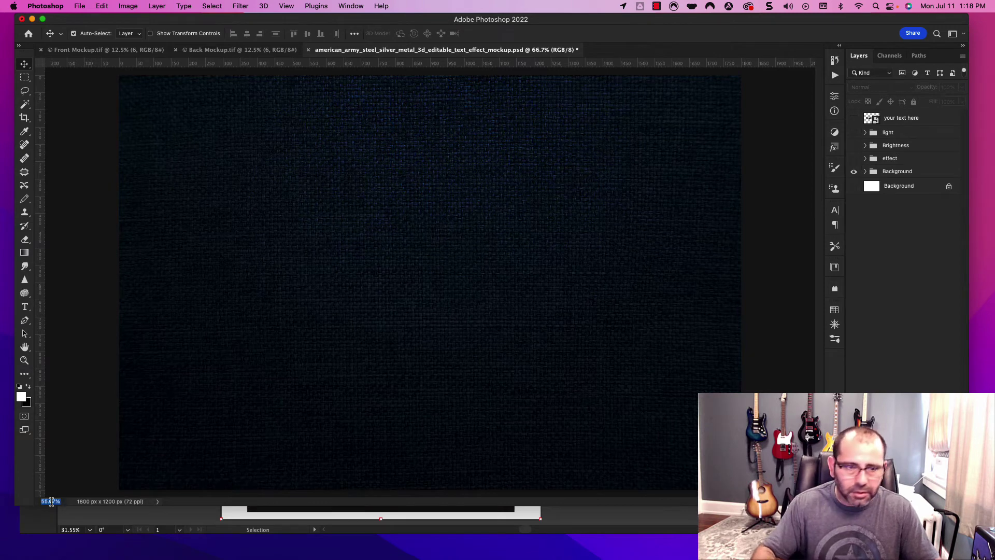
key(Return)
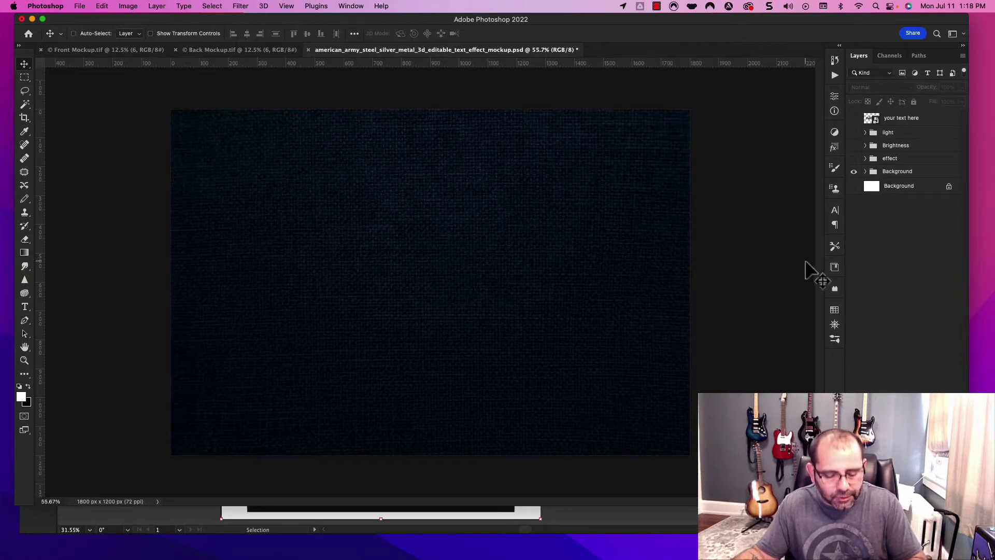
key(super+s)
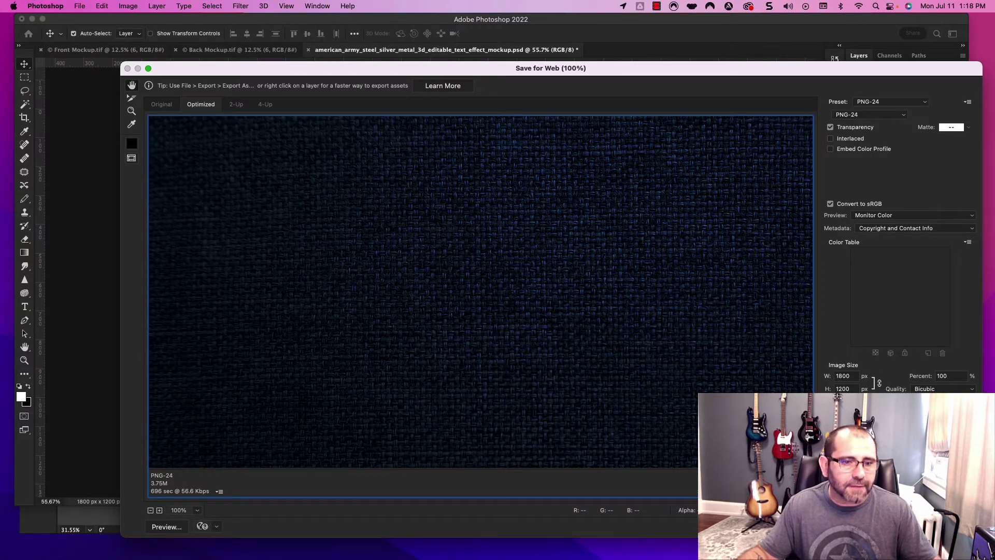
key(Return)
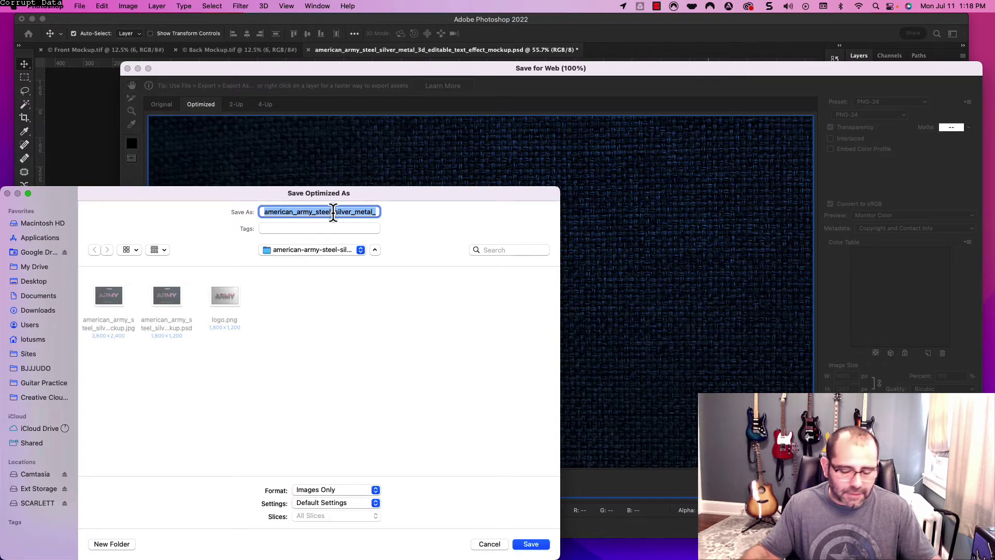
text(can)
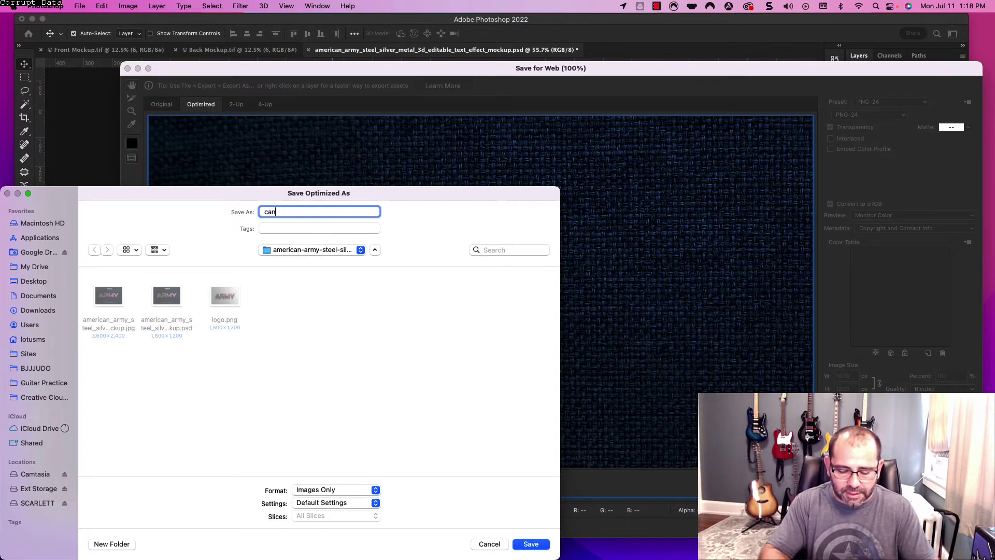
key(BackSpace)
key(BackSpace)
key(BackSpace)
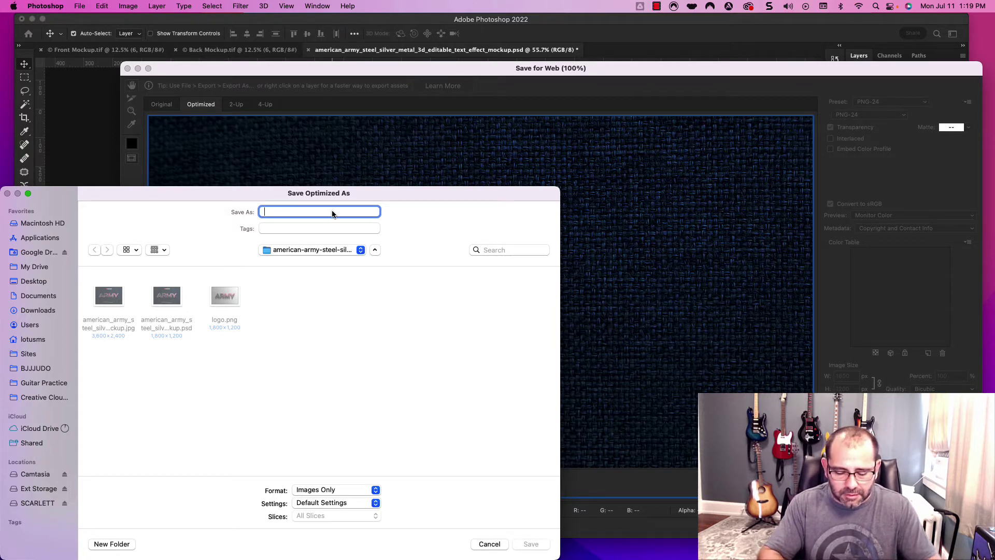
text(ba)
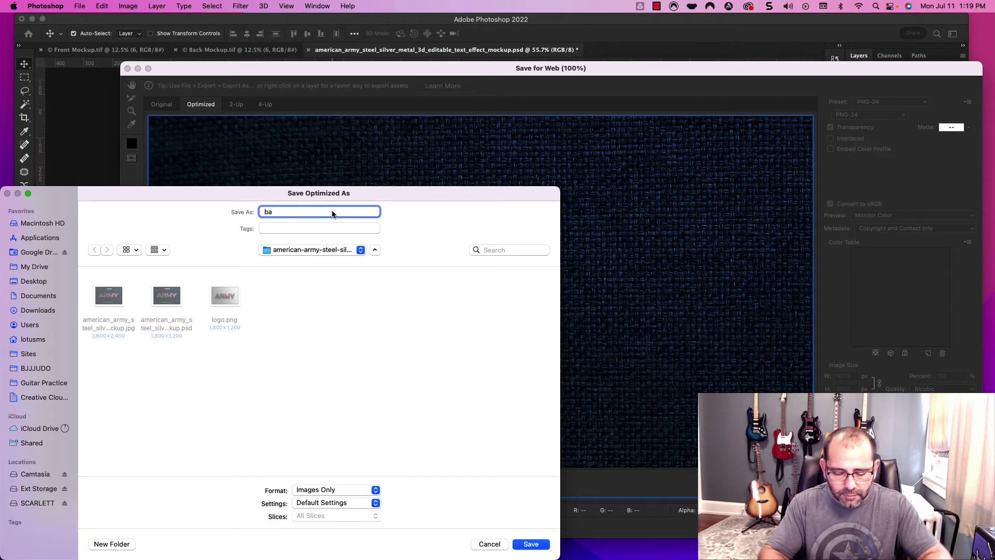
text(ckground)
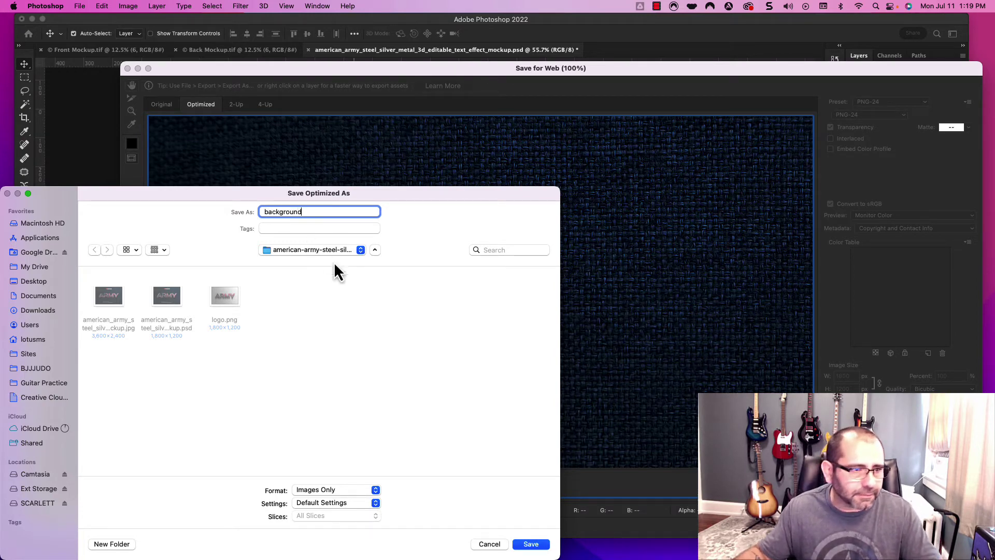
click(532, 545)
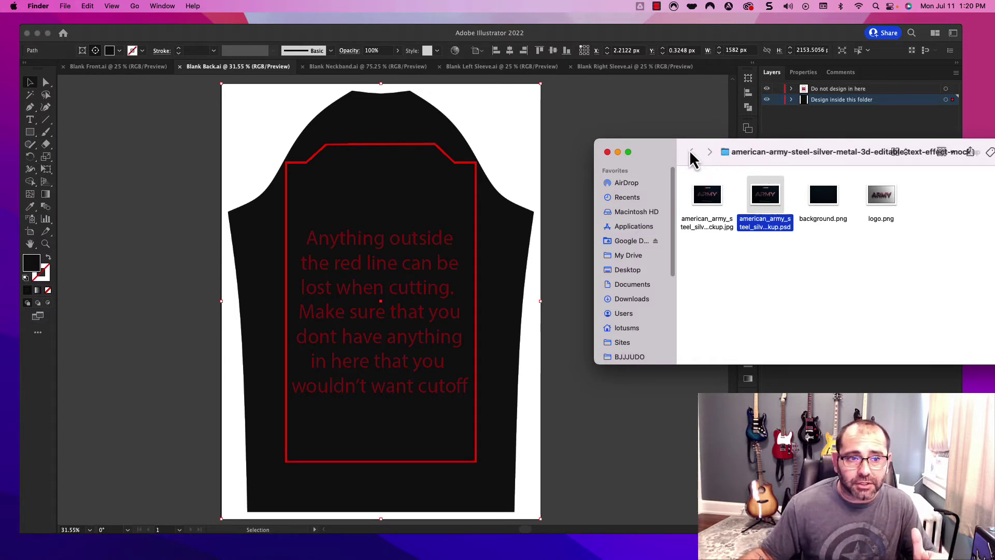
drag(881, 197, 987, 236)
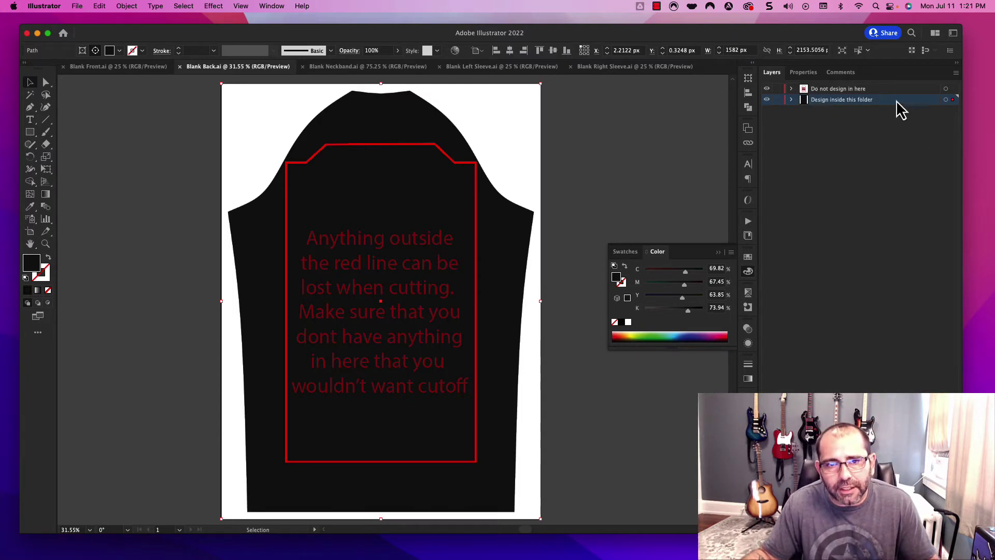
- Expand the "Do not design in here" layer of Blank Back and target its Canvas image to inspect the template shape
click(817, 89)
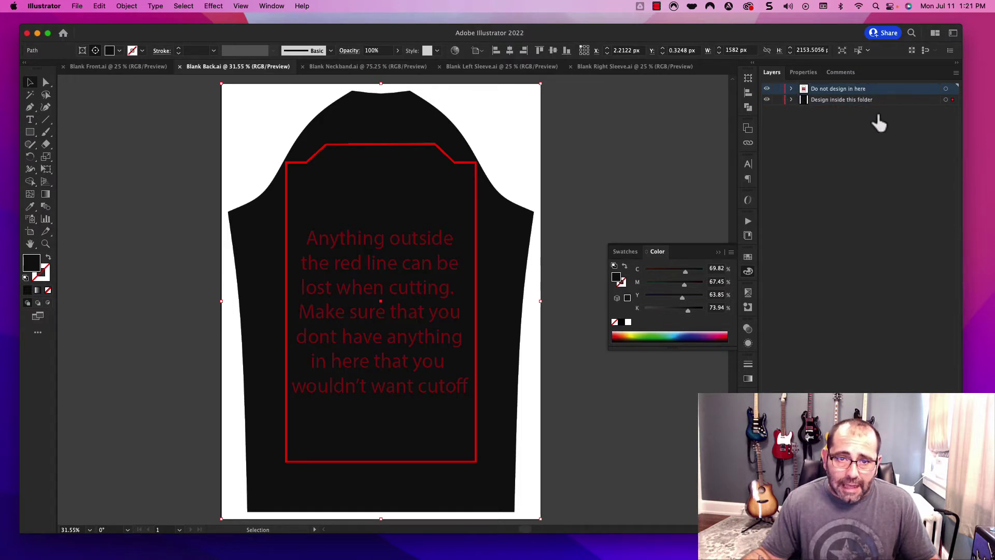
click(791, 88)
click(948, 132)
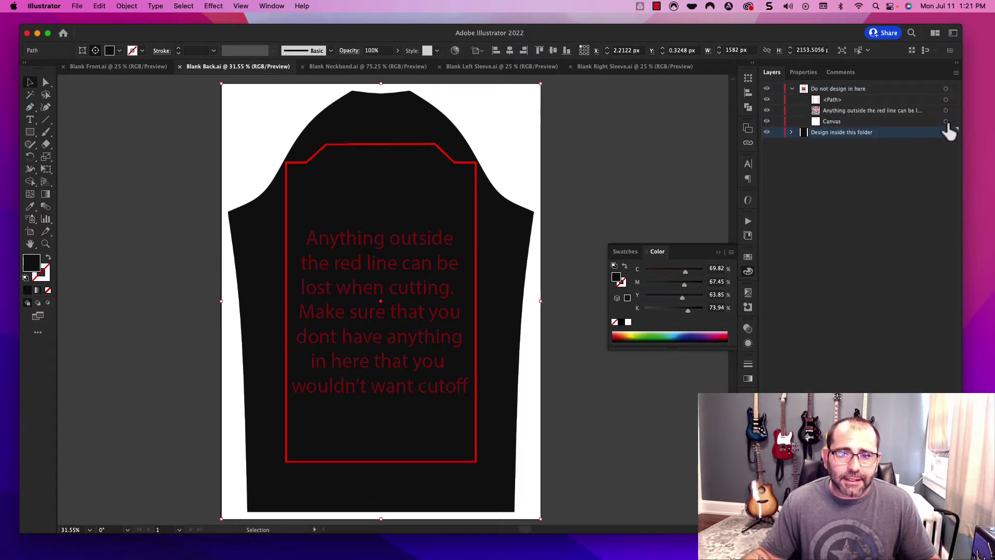
click(947, 122)
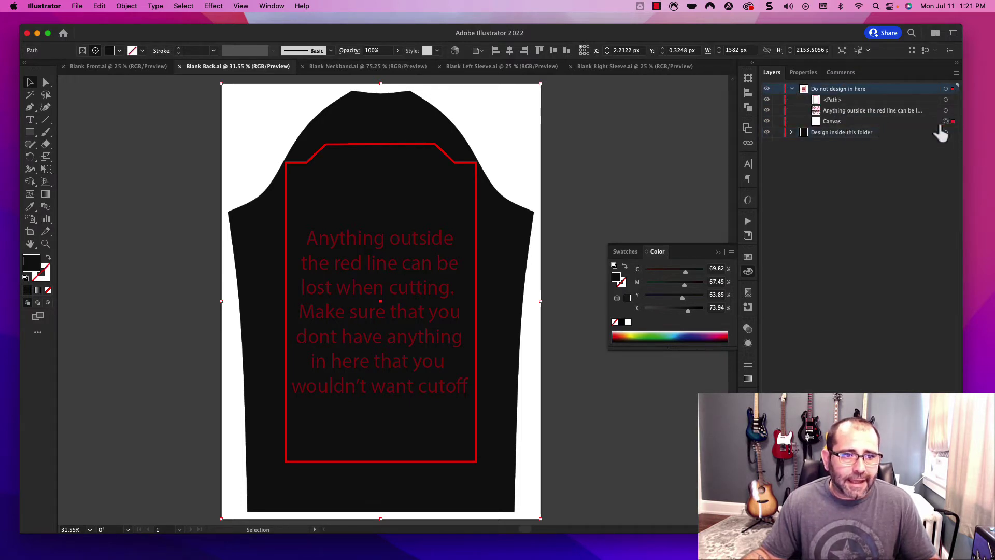
click(412, 96)
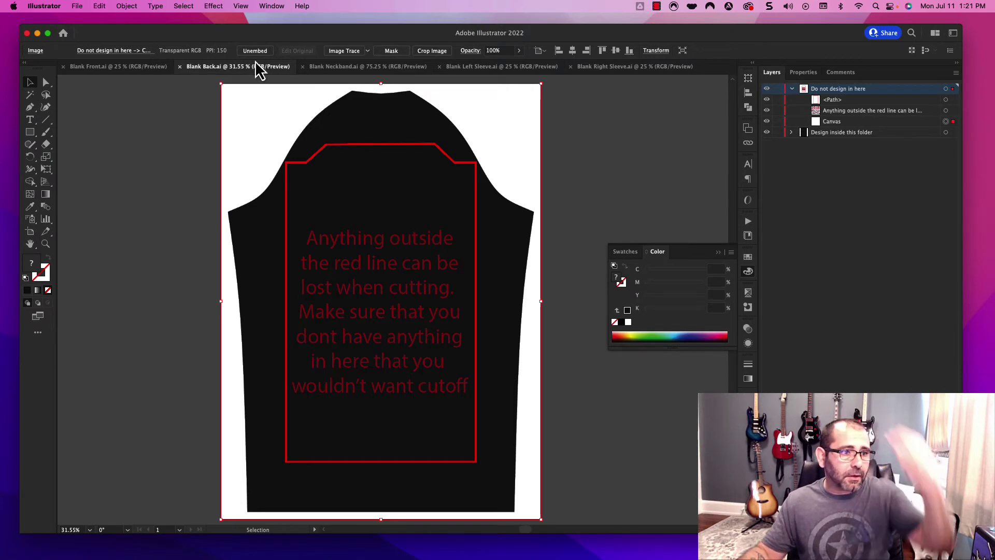
- Look through the Blank Front, Back, Neckband, Left Sleeve and Right Sleeve templates in turn
click(142, 69)
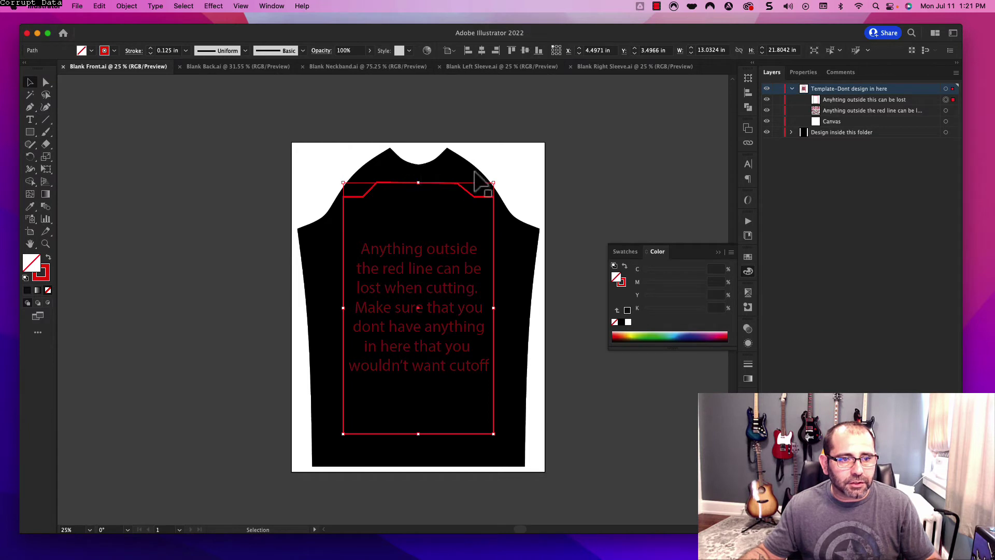
click(274, 71)
click(402, 69)
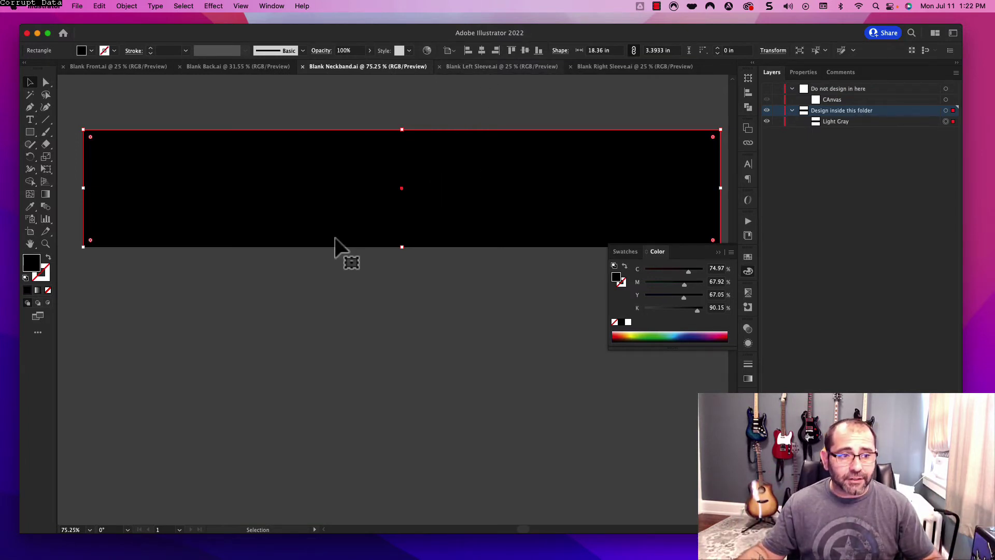
key(ctrl+Tab)
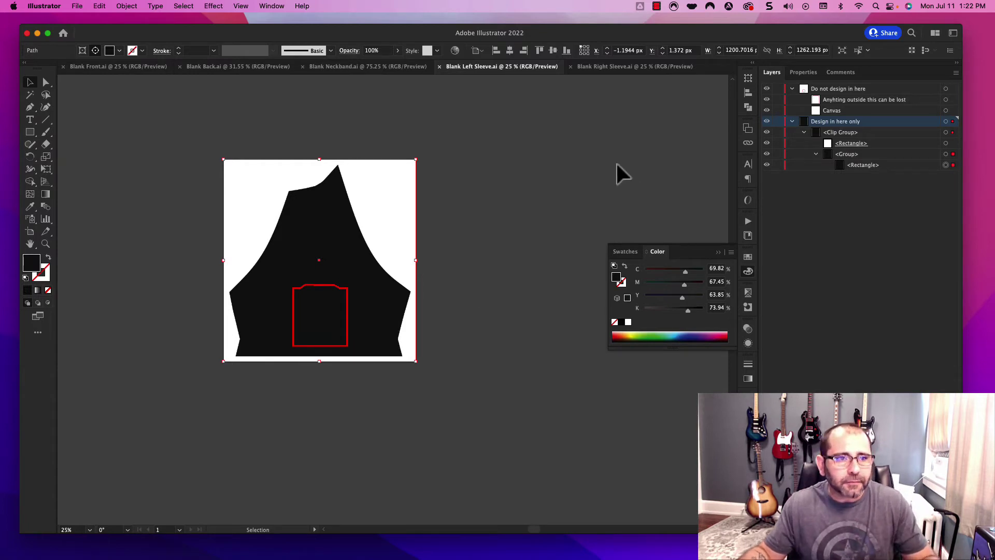
click(602, 77)
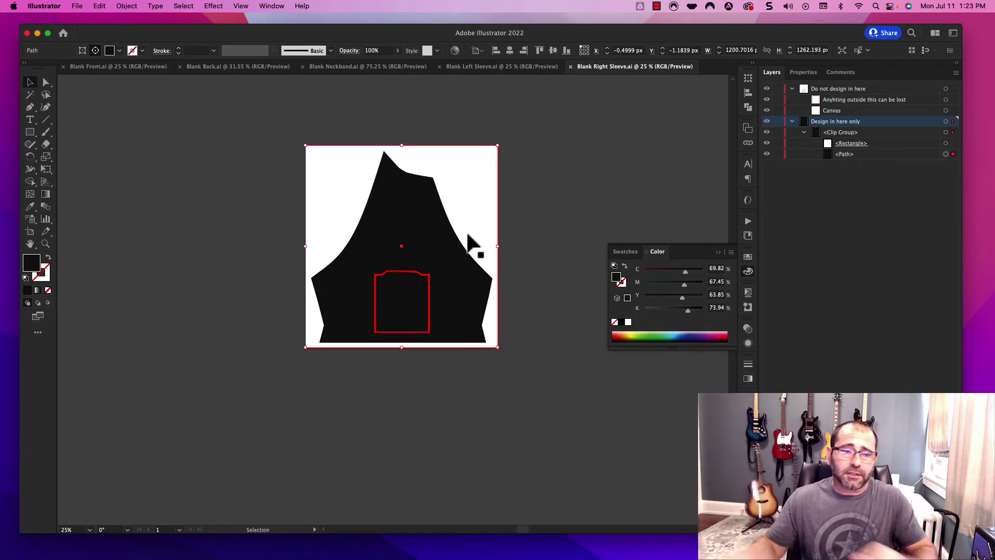
- Return to Blank Front and target the canvas, red boundary outline and warning text in its template layer one after another
click(128, 66)
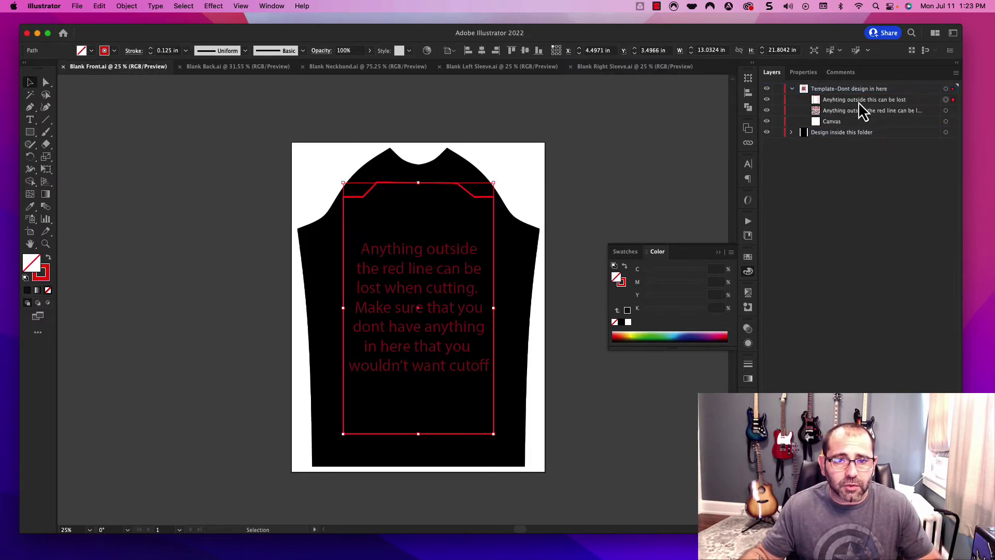
click(946, 122)
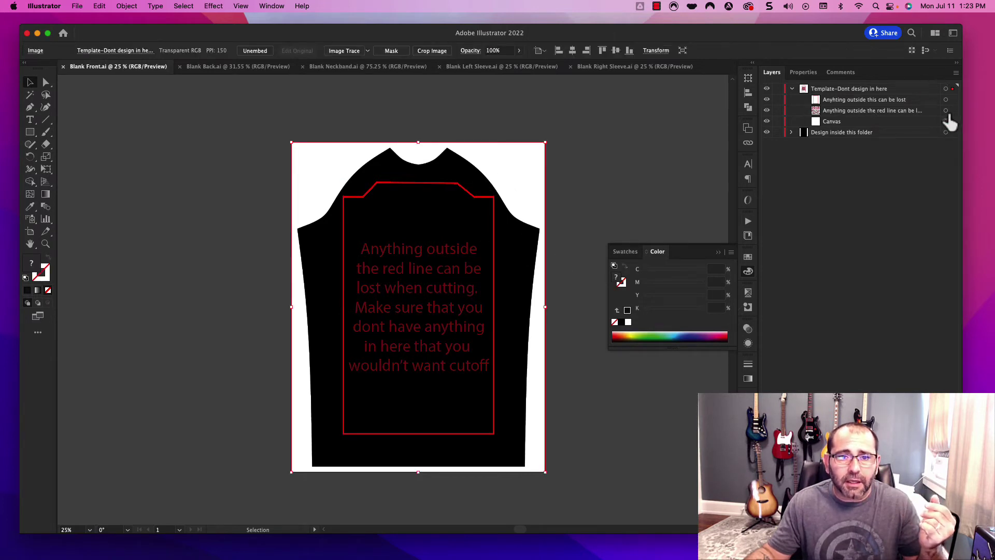
click(946, 100)
click(946, 111)
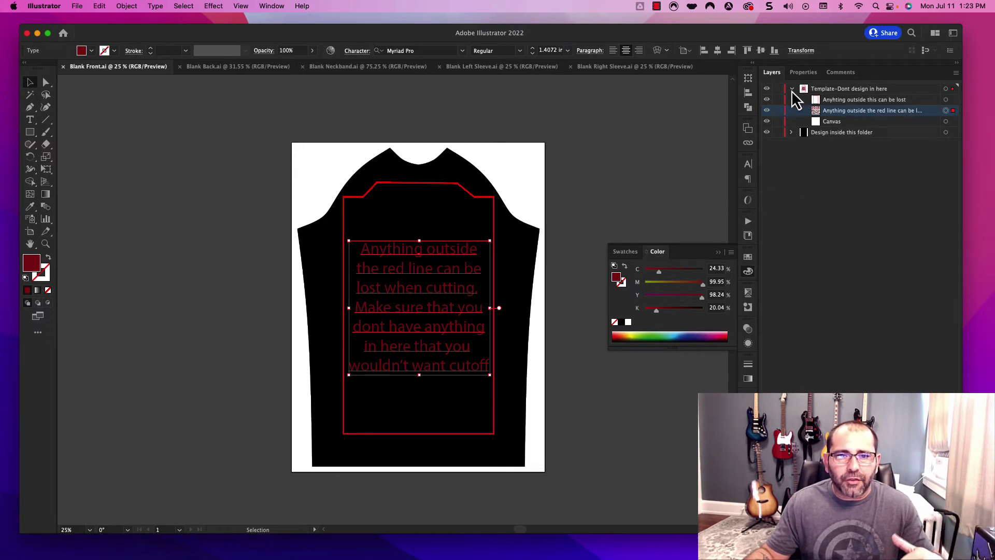
- Hide the "Template-Dont design in here" layer and target the nested group inside the "Design inside this folder" clip group
click(767, 89)
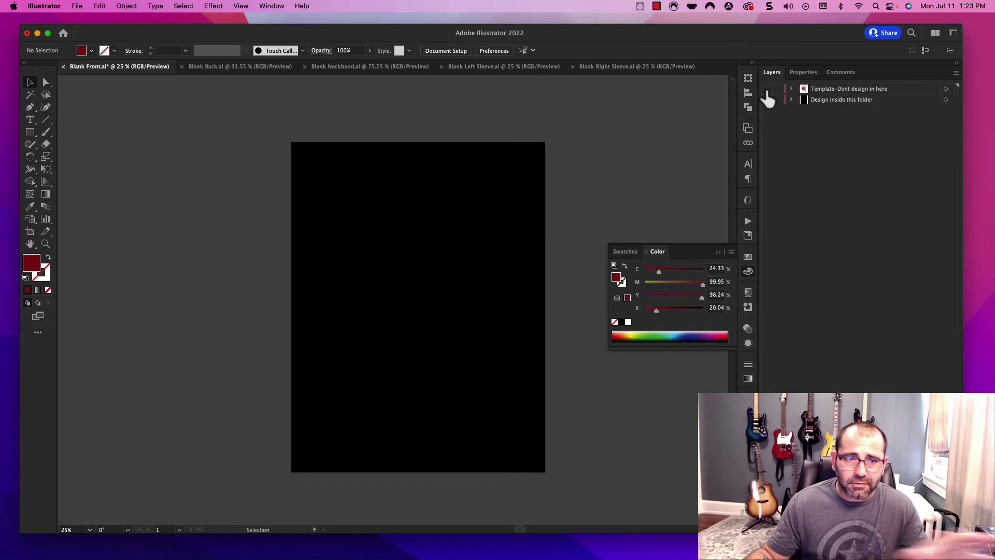
click(767, 89)
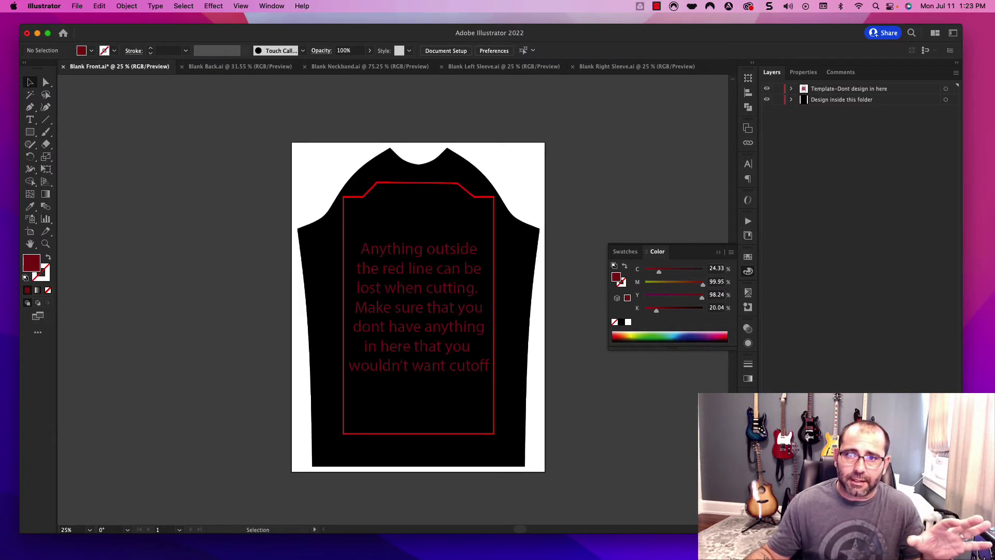
click(767, 89)
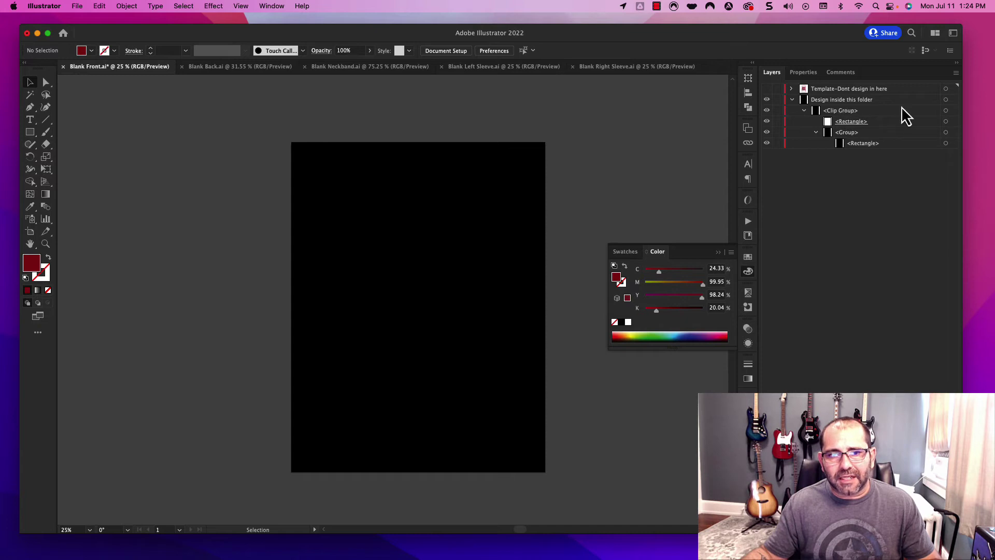
click(872, 110)
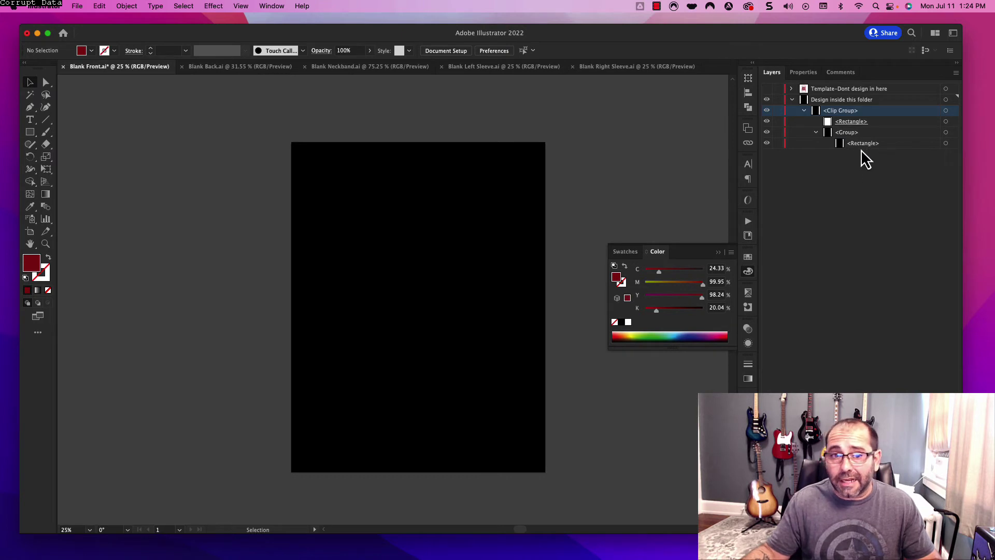
click(860, 130)
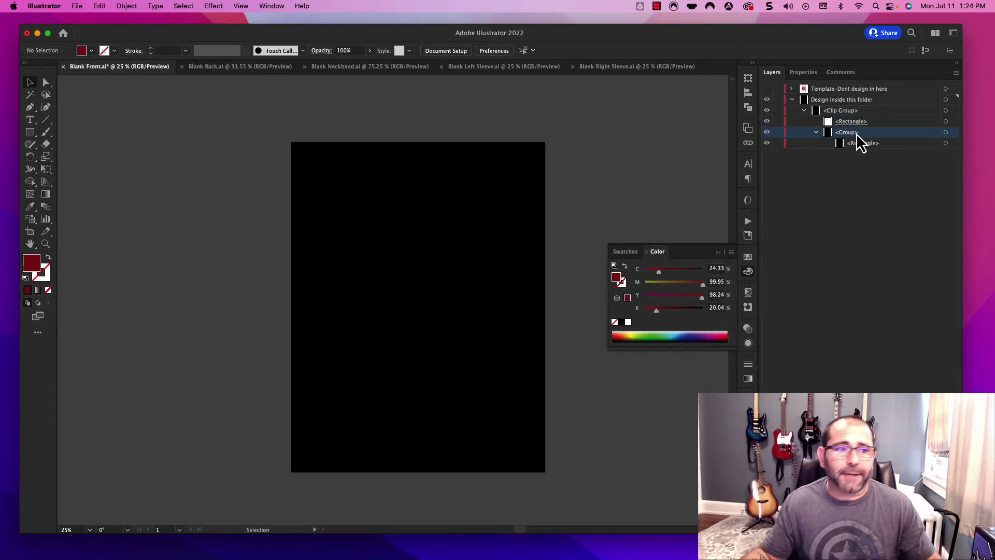
- Open background.png and logo.png together from the american-army-steel-silver mockup folder
click(77, 6)
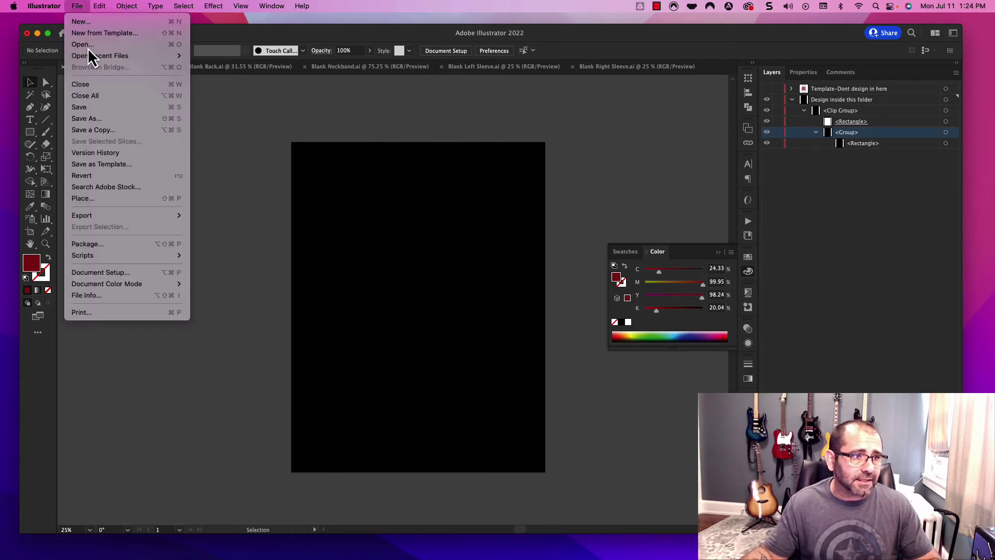
click(87, 45)
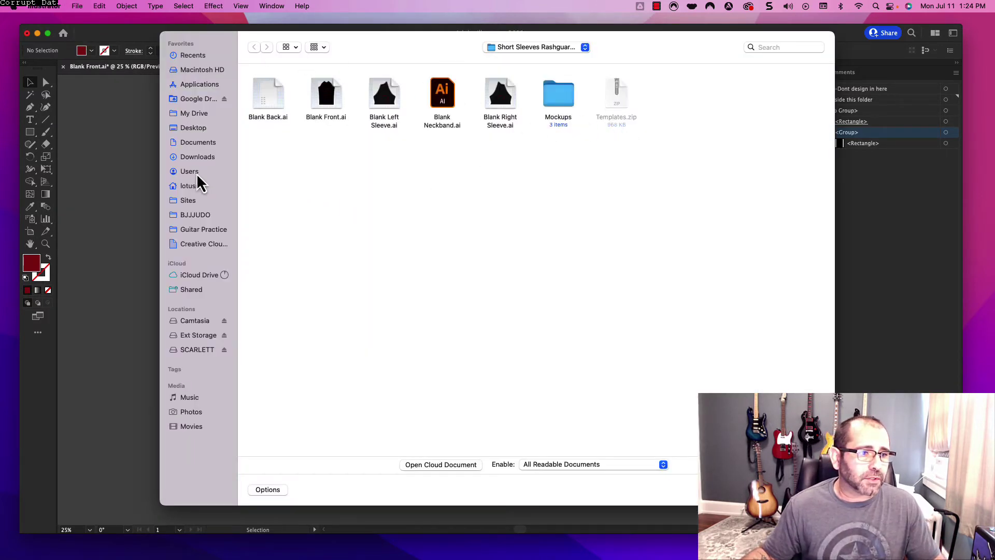
click(502, 47)
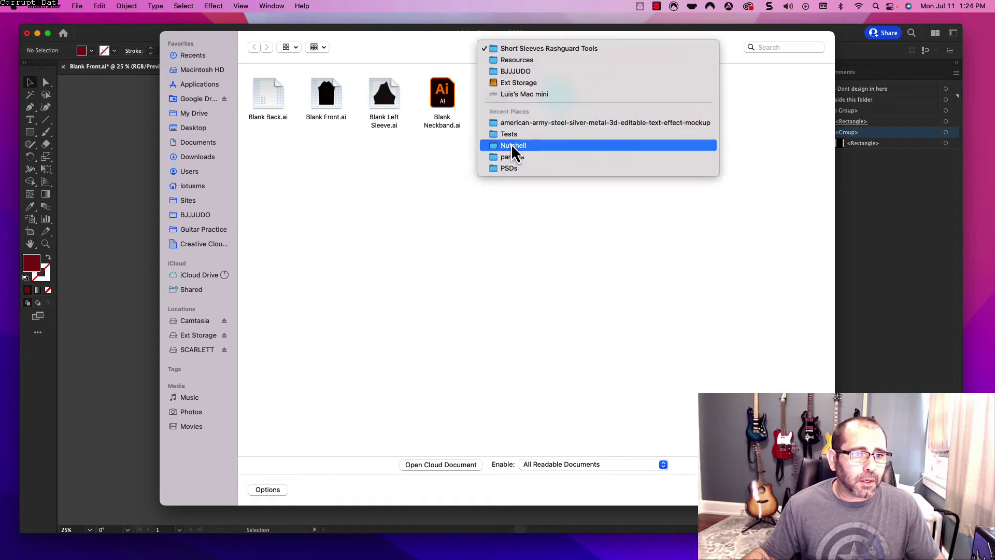
click(516, 124)
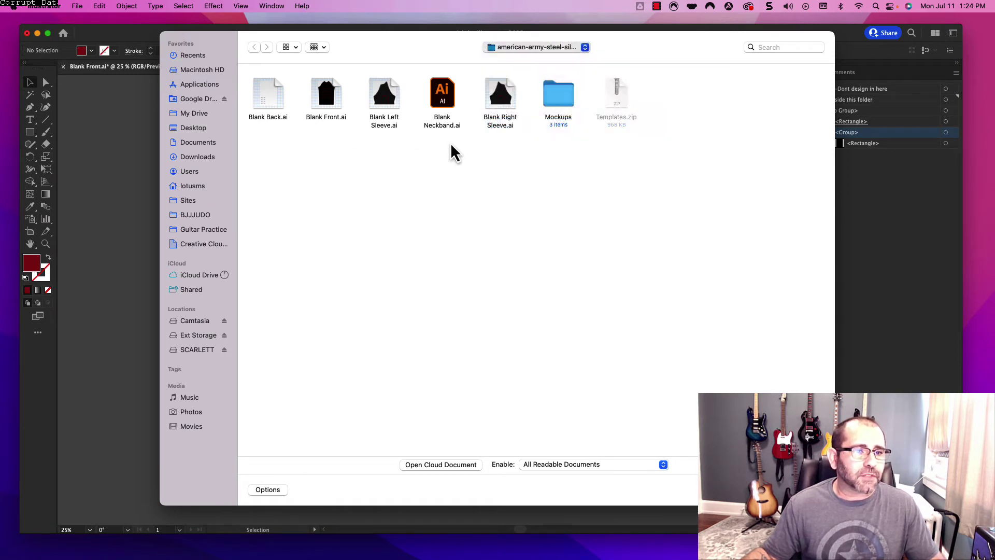
drag(444, 136, 389, 90)
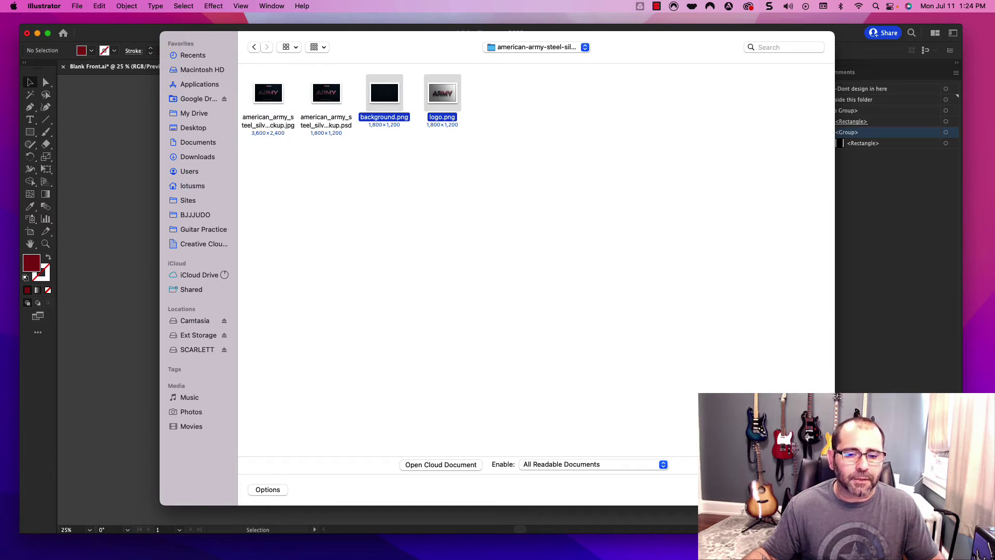
key(Return)
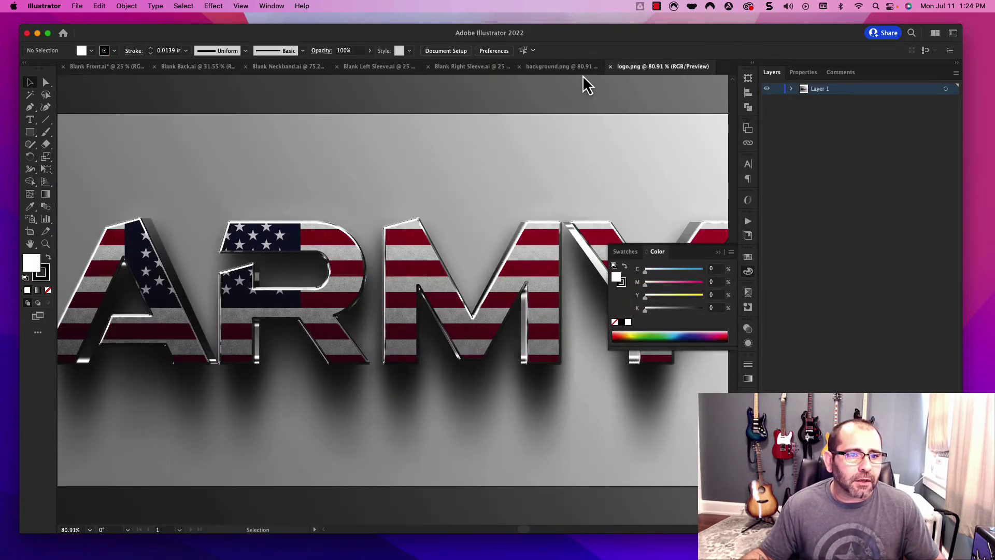
- Copy the fabric image from background.png and paste it into the design layer of Blank Front
click(946, 89)
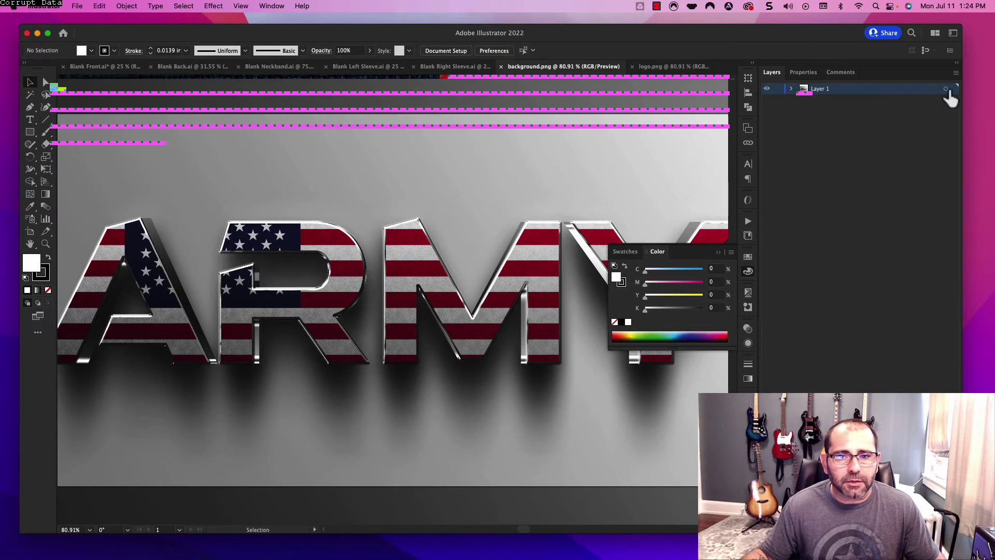
key(super+shift+grave)
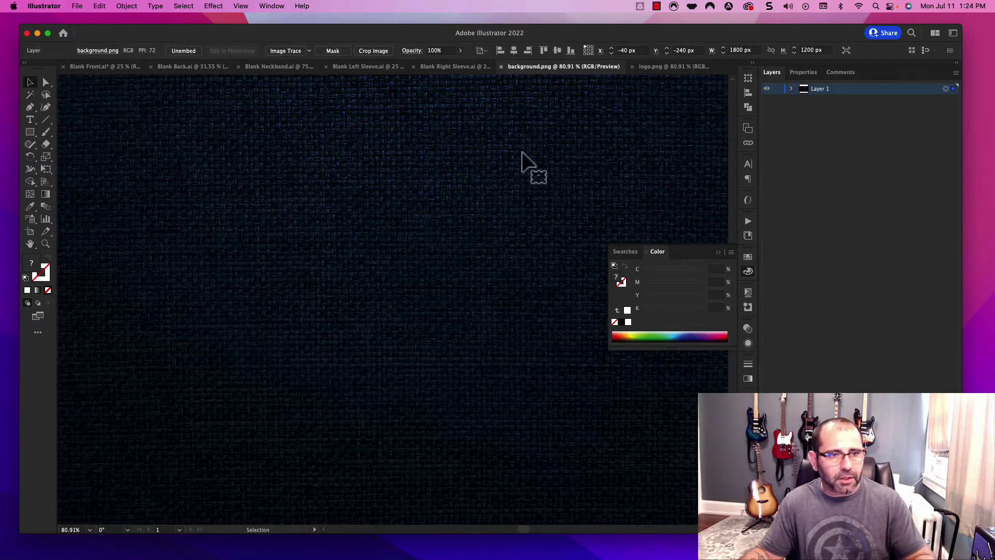
click(117, 68)
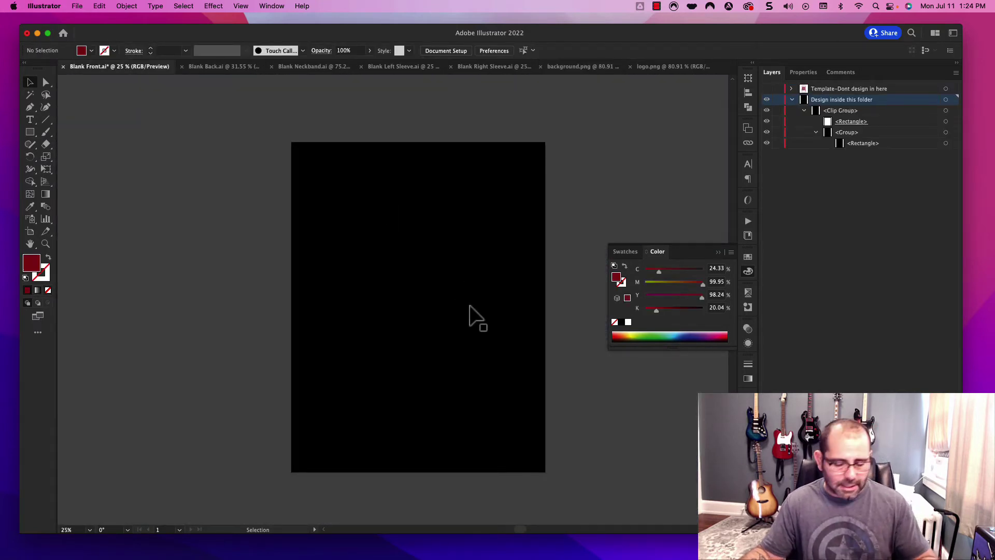
key(super+v)
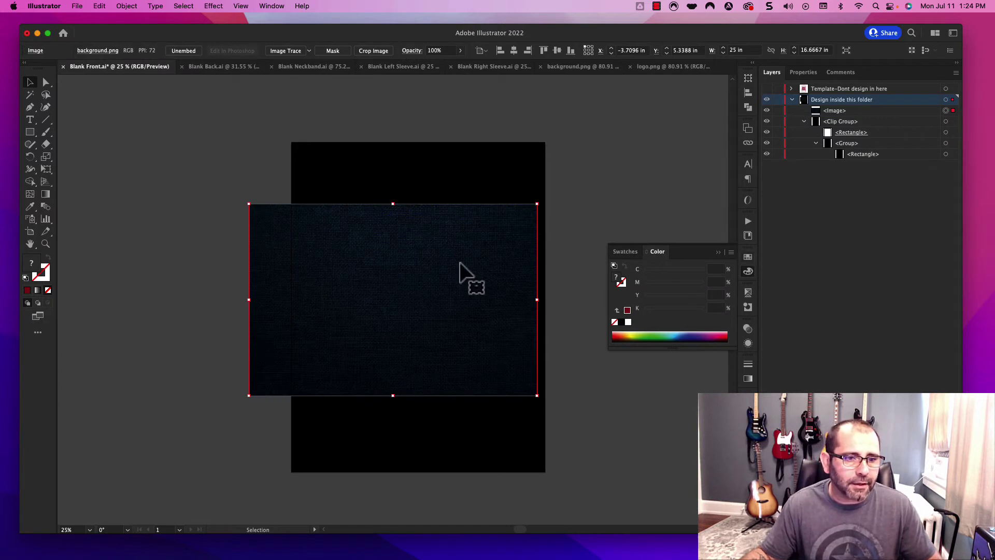
- Center the pasted fabric image across the artboard's width and nest it in the clip group's inner group, above the black rectangle
click(881, 111)
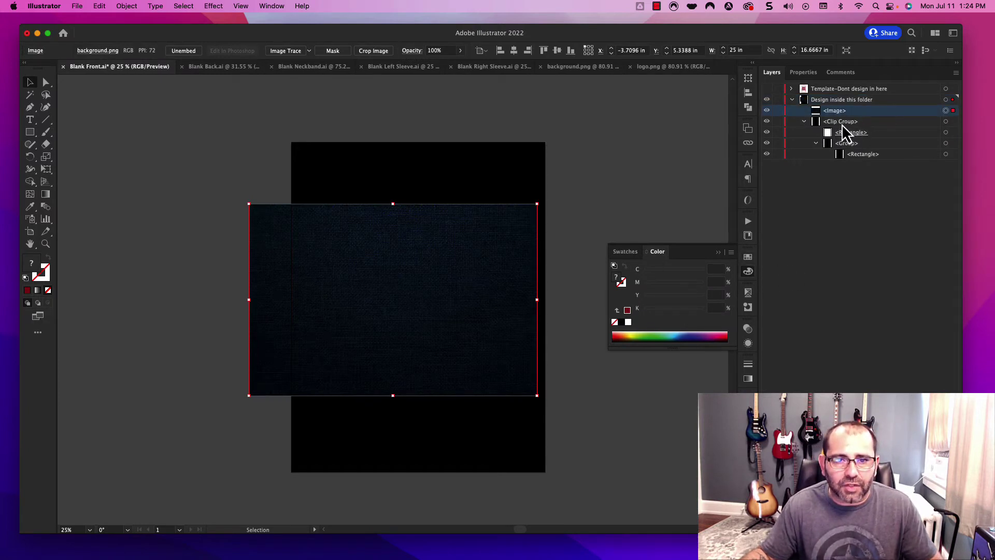
drag(456, 246, 482, 205)
click(647, 147)
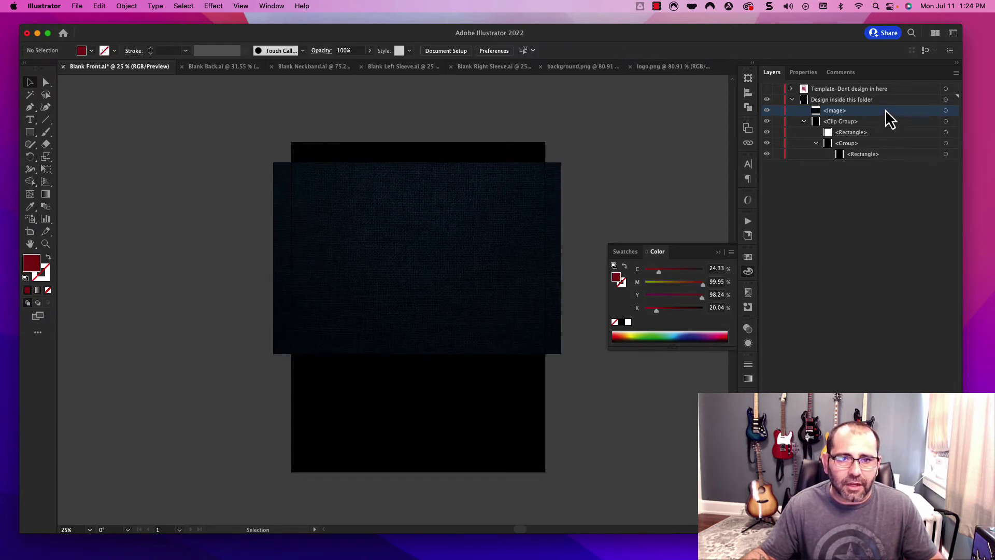
drag(884, 111, 887, 150)
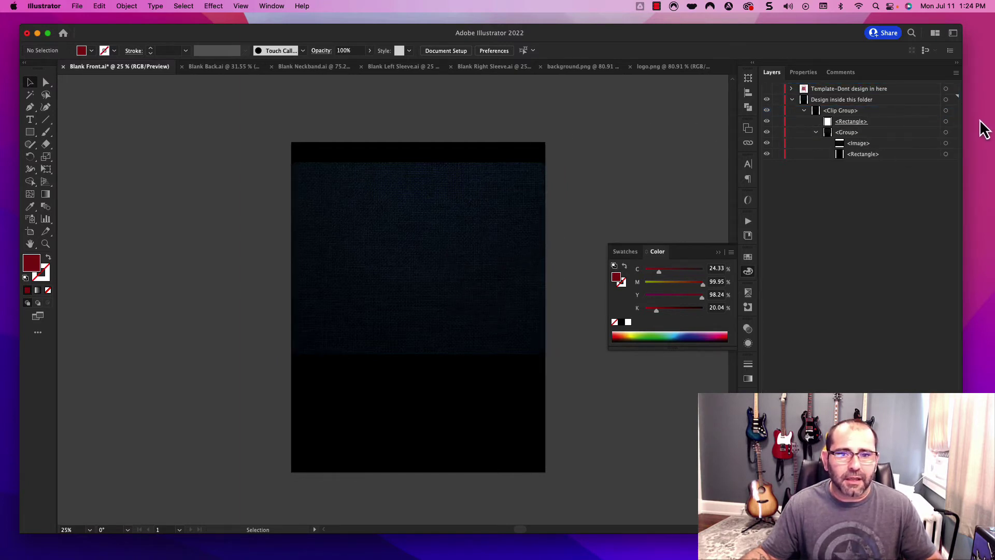
- Rotate the nested fabric image a quarter turn into portrait orientation
click(946, 143)
click(932, 145)
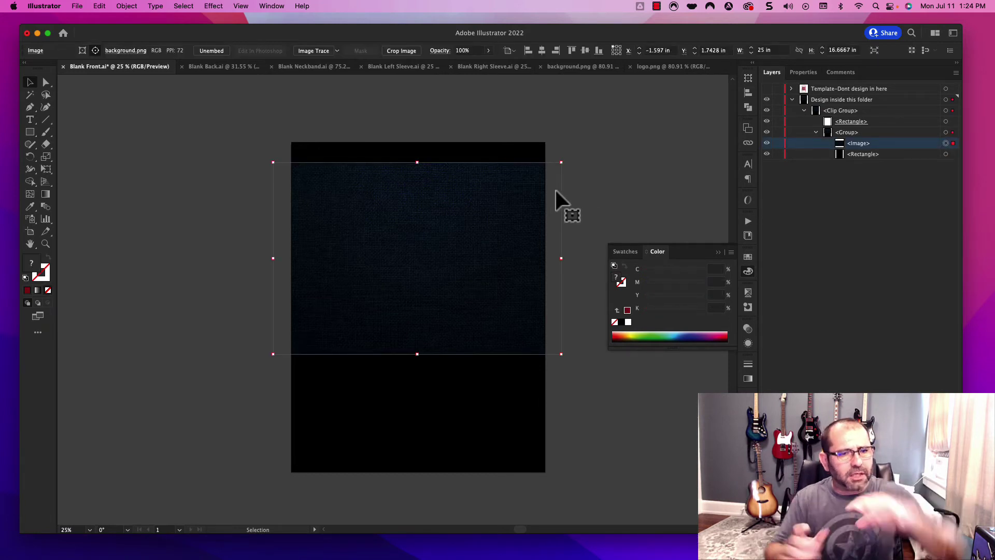
right_click(489, 199)
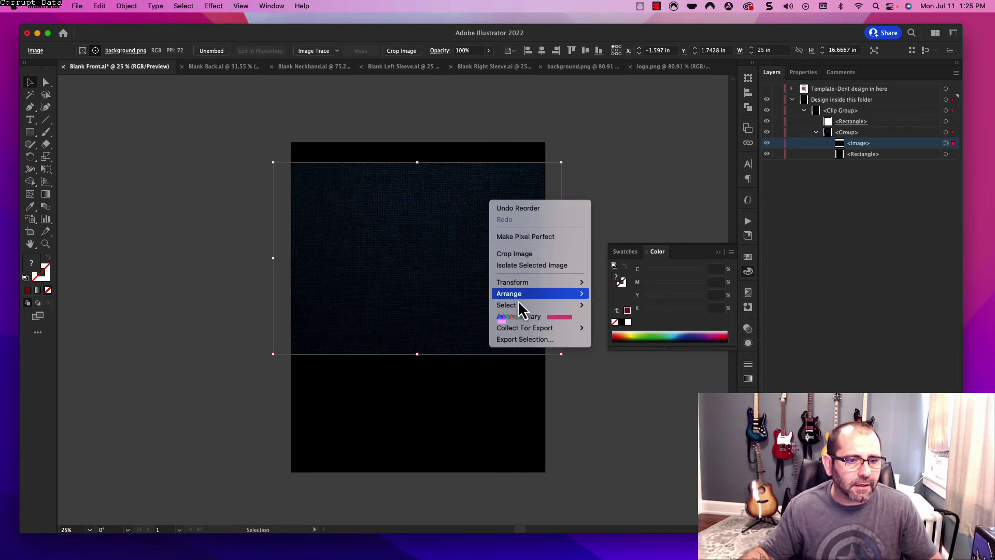
mouse_move(525, 283)
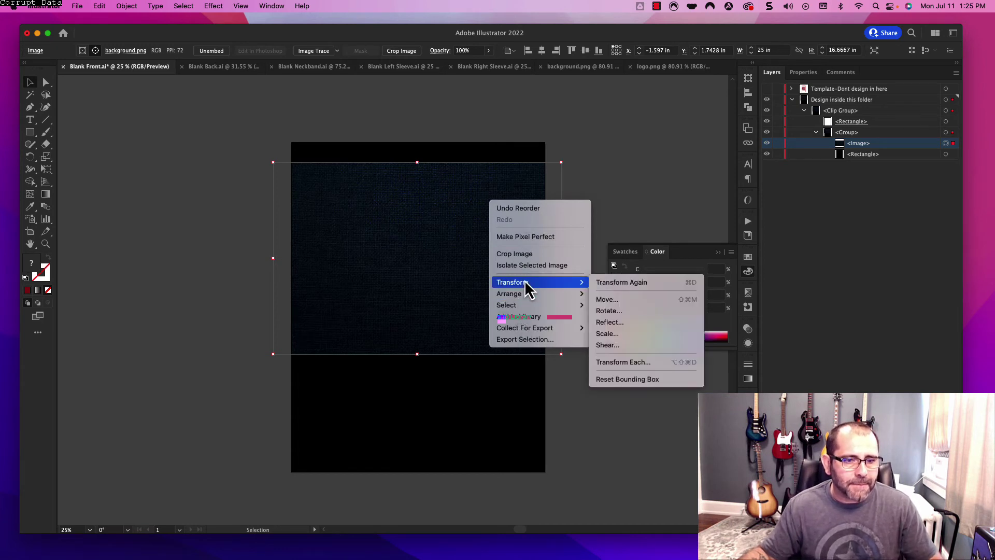
click(618, 312)
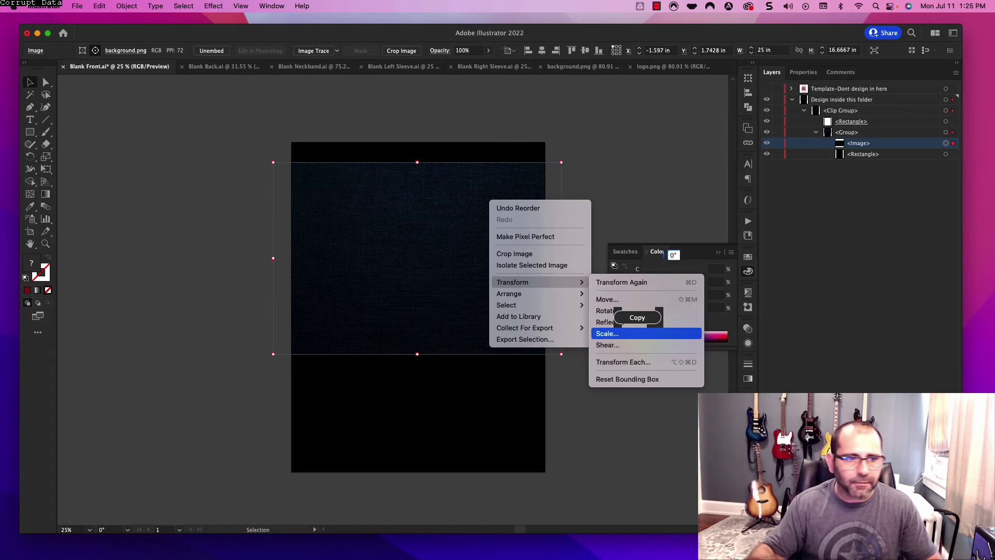
key(Return)
- Enlarge the rotated fabric image to about 22.3 by 33.5 in, position it to cover the whole artboard, and close background.png
mouse_move(476, 263)
mouse_down()
mouse_move(462, 260)
mouse_move(459, 280)
mouse_move(432, 275)
mouse_move(437, 283)
mouse_up()
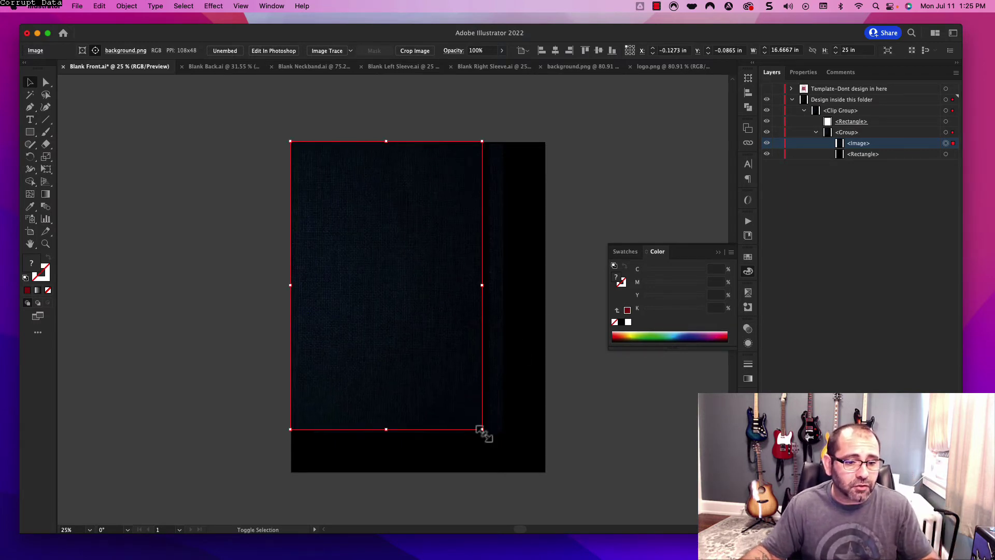
drag(482, 430, 568, 528)
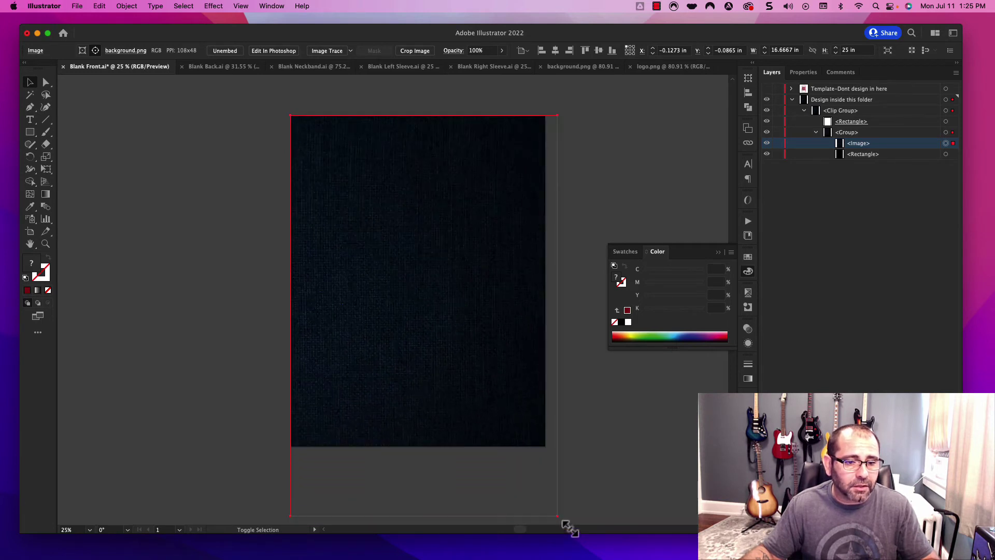
scroll(552, 429, down, 5)
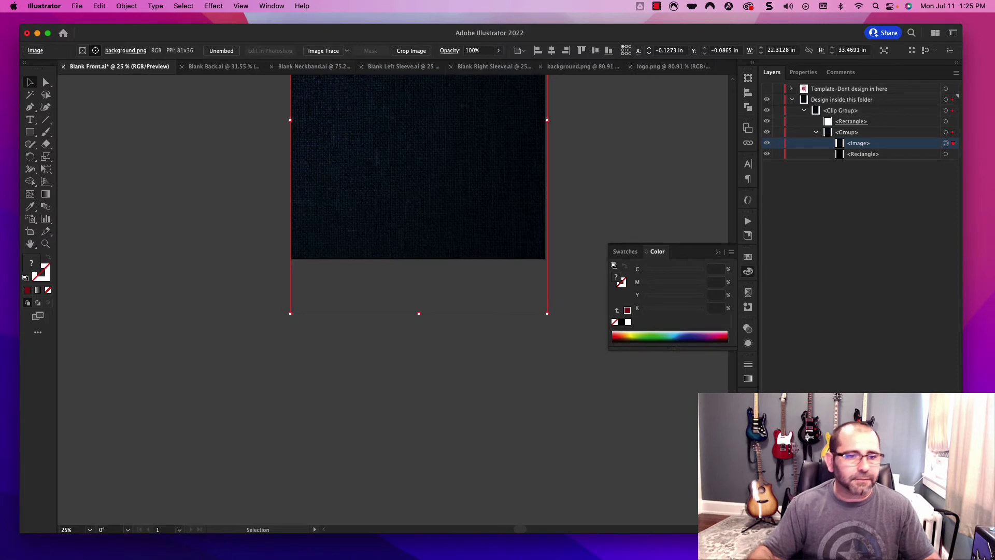
drag(454, 292, 429, 266)
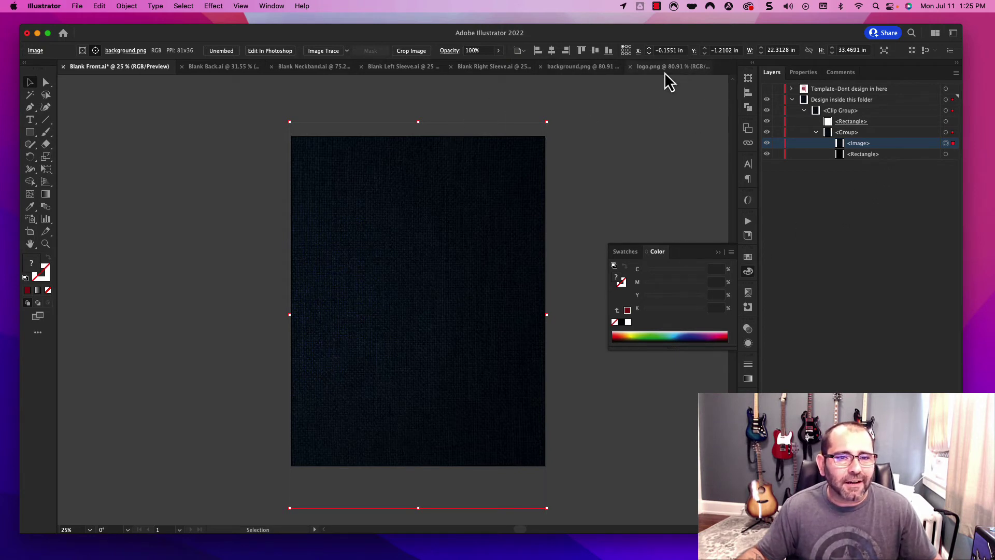
click(505, 67)
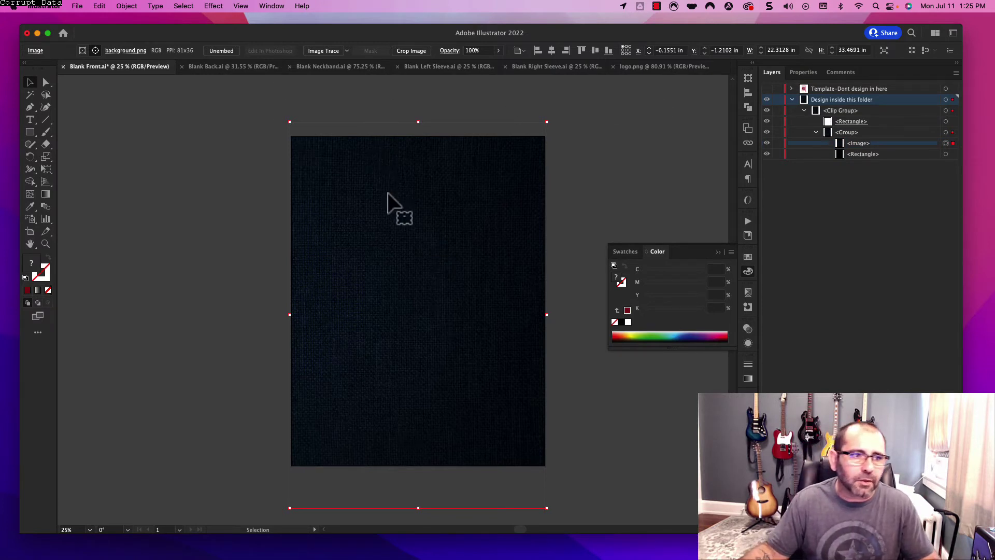
- Copy the ARMY image from logo.png, paste it into the design layer of Blank Front, and move it over the chest area
click(641, 66)
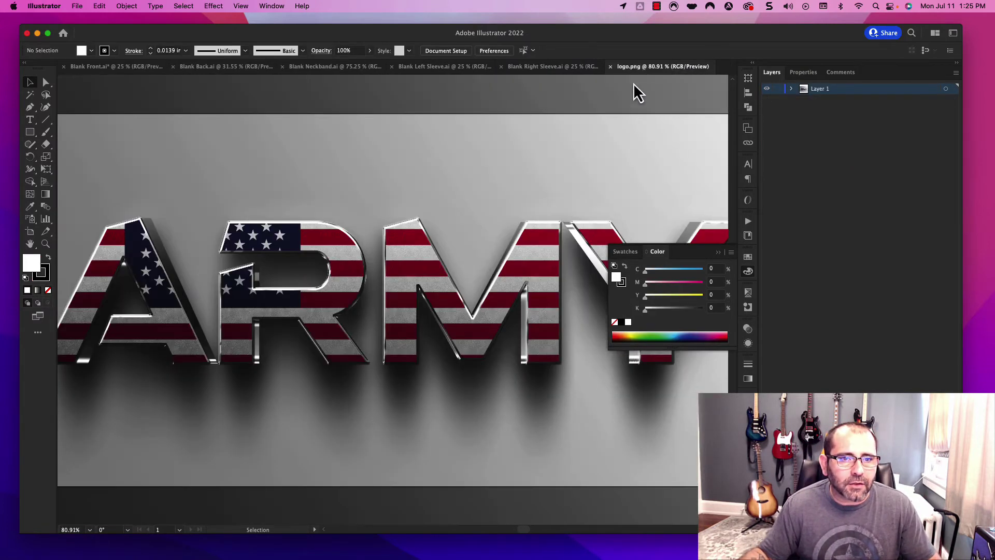
click(792, 89)
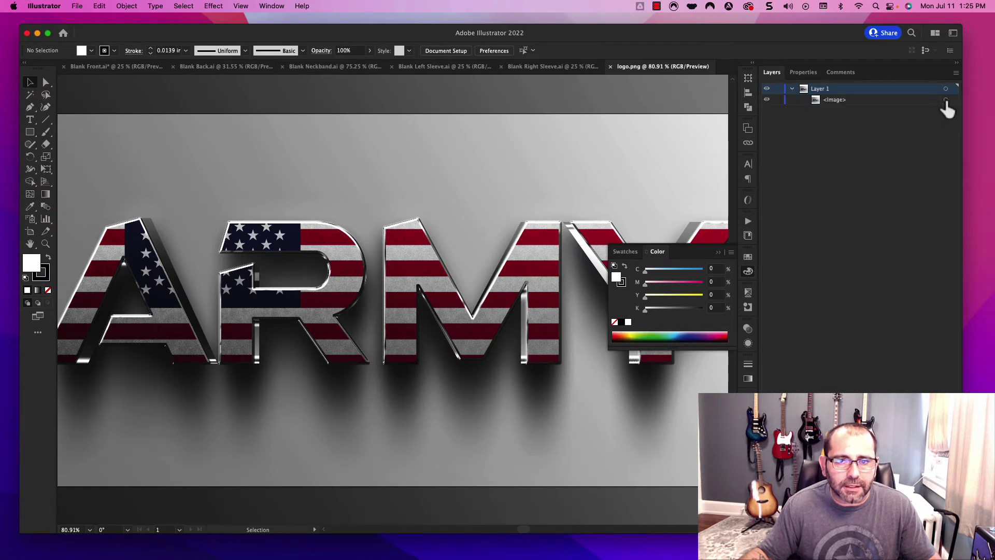
click(922, 104)
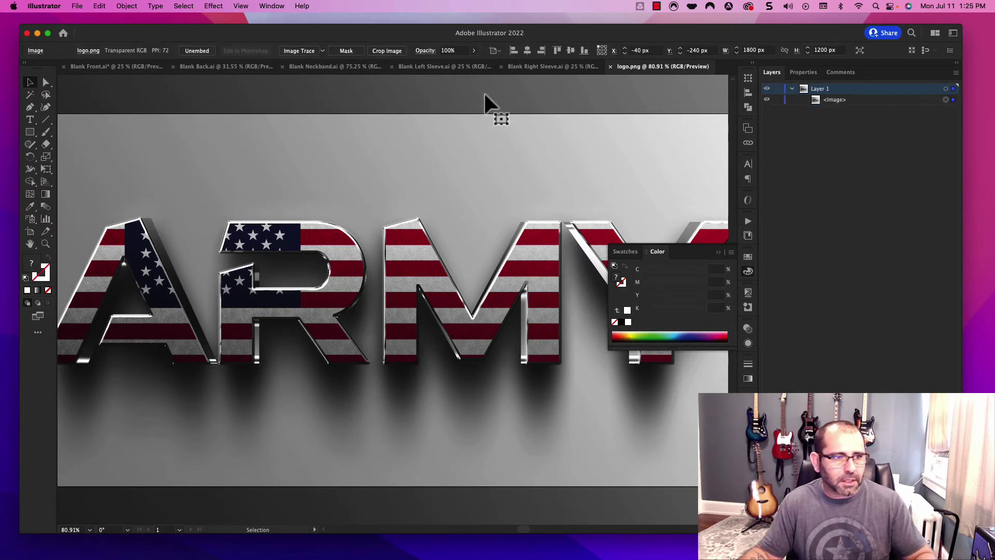
click(137, 66)
drag(507, 235, 539, 230)
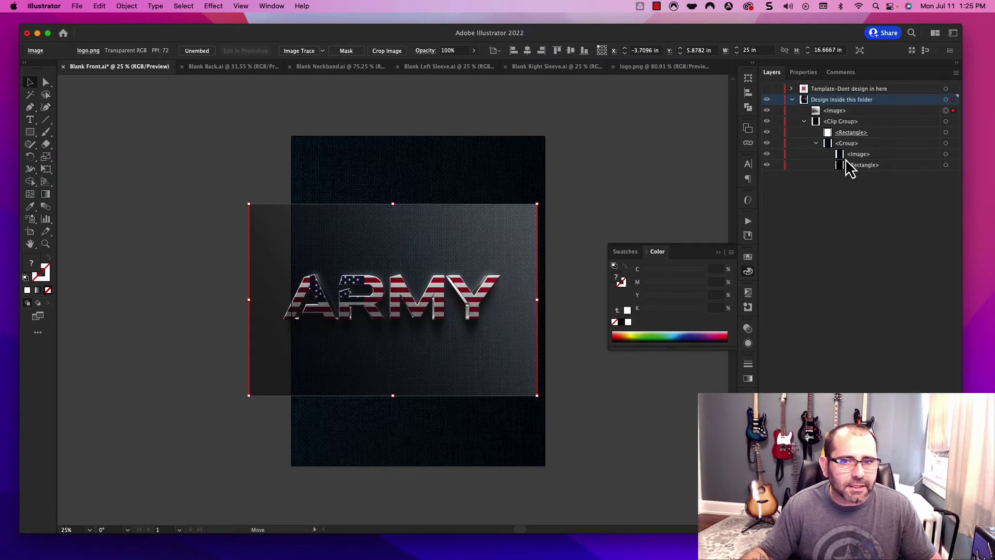
drag(489, 283, 522, 251)
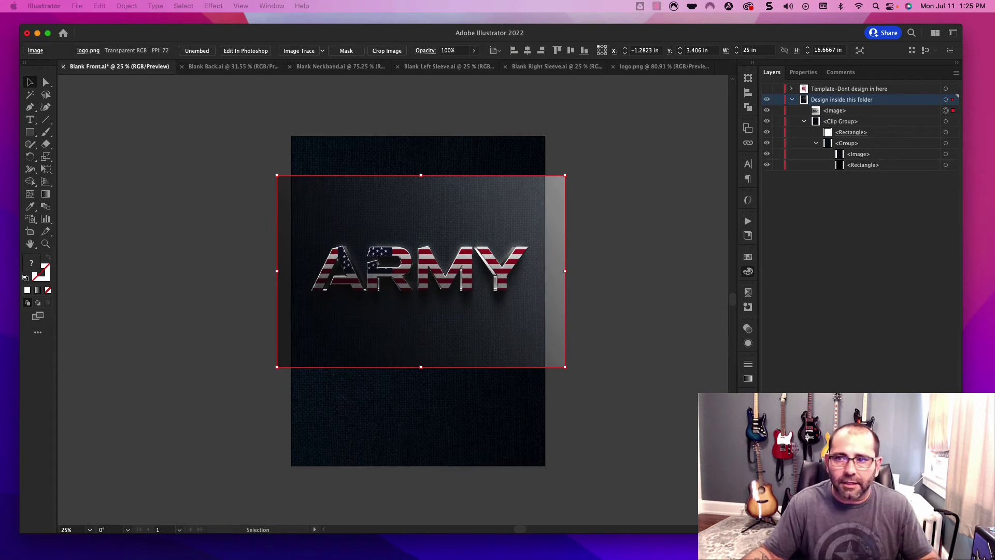
- Switch to Photoshop and leave only the effect group visible in the ARMY mockup, with its background transparent
key(super+Tab)
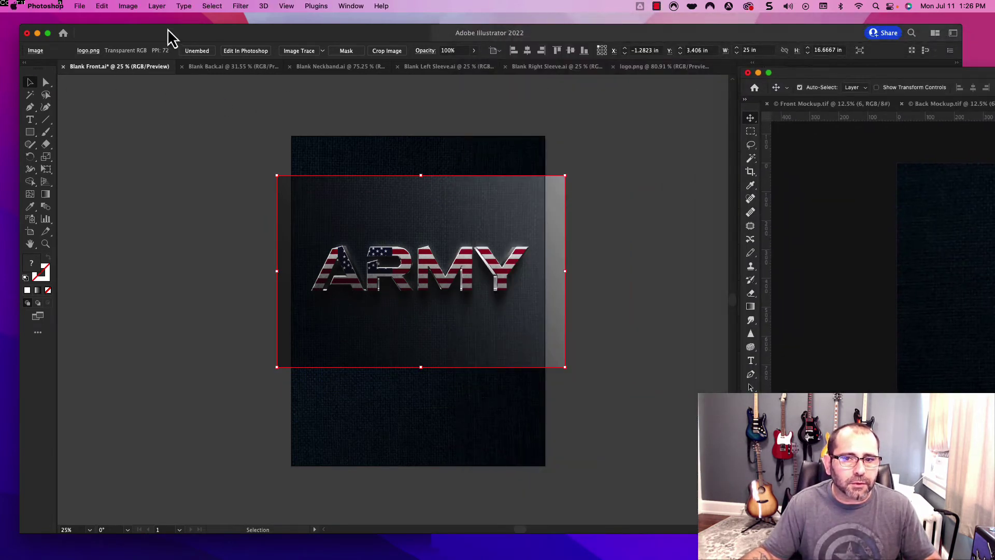
key(ctrl+alt+Return)
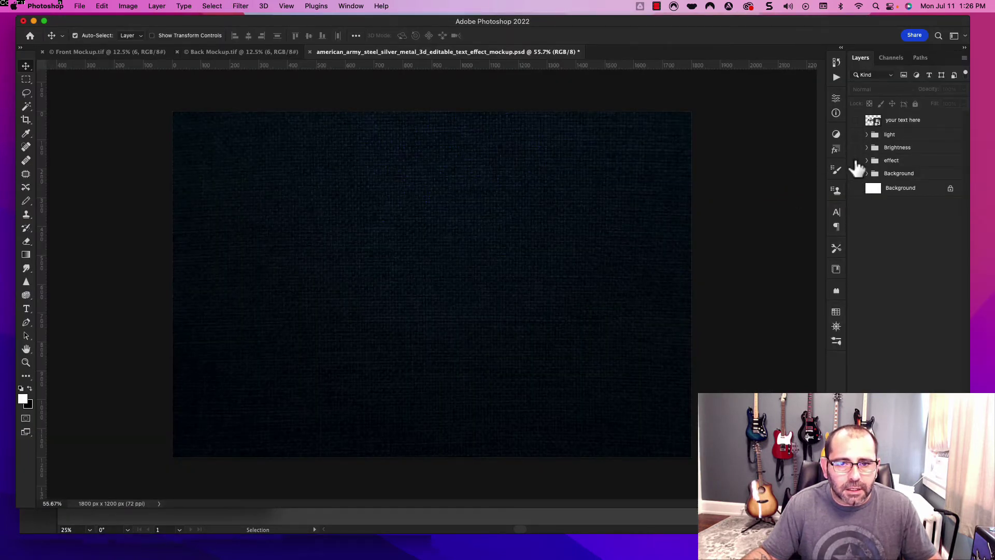
click(856, 161)
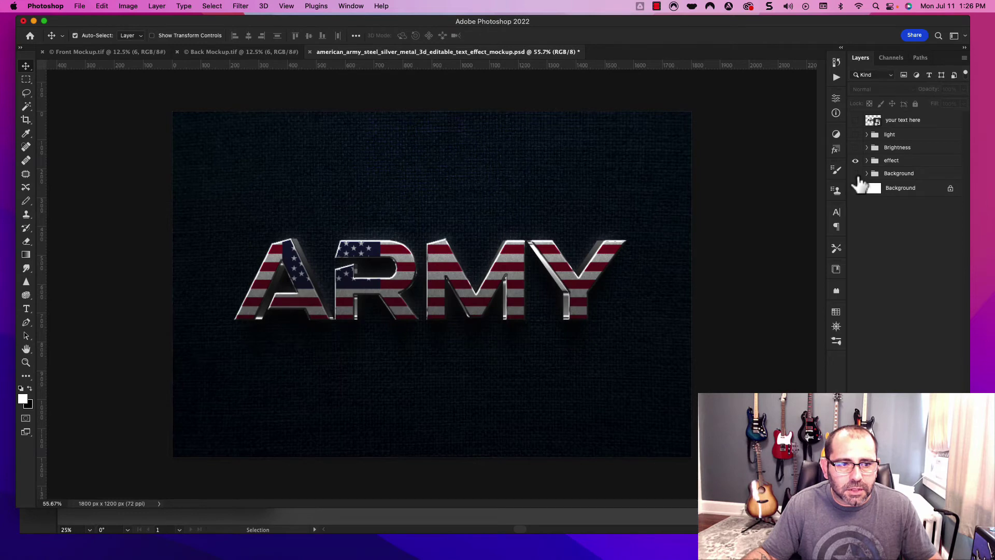
click(856, 135)
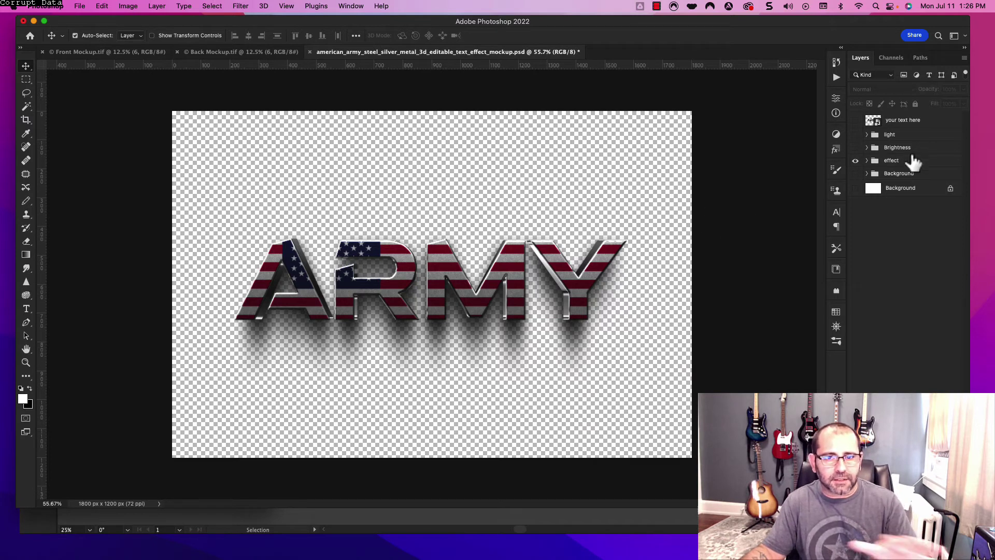
click(867, 160)
click(875, 186)
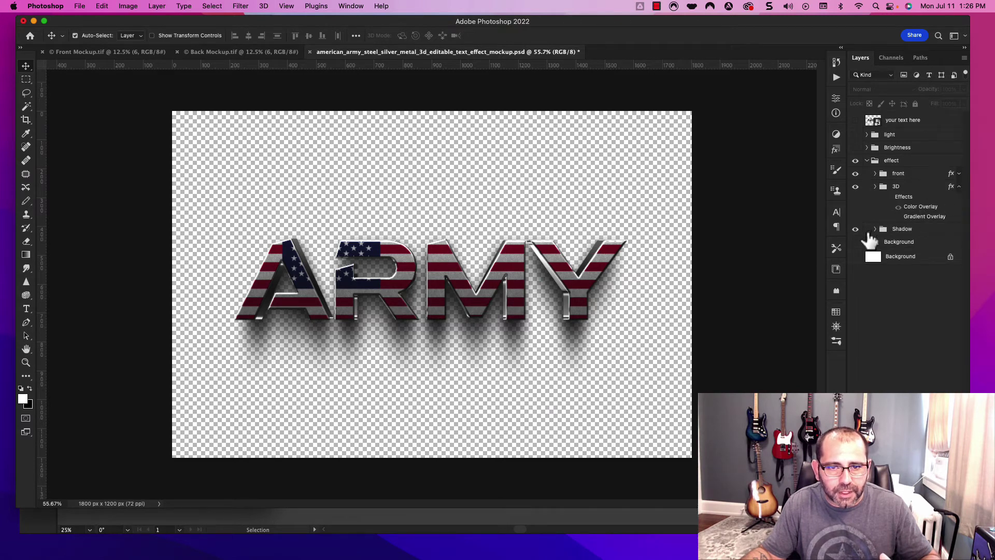
click(902, 186)
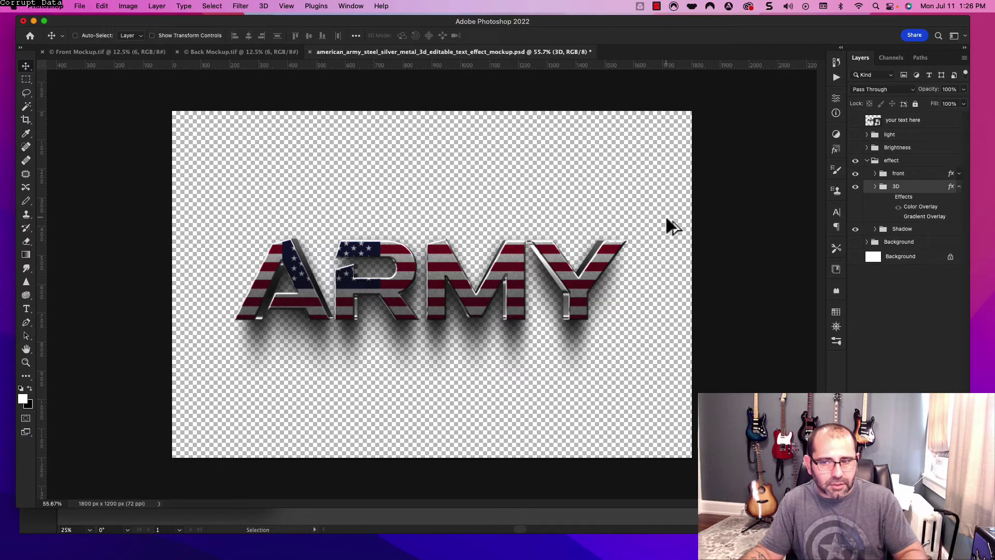
- Export the transparent ARMY artwork as a PNG-24, overwriting logo.png in the american-army-steel-silver mockup folder
key(super+s)
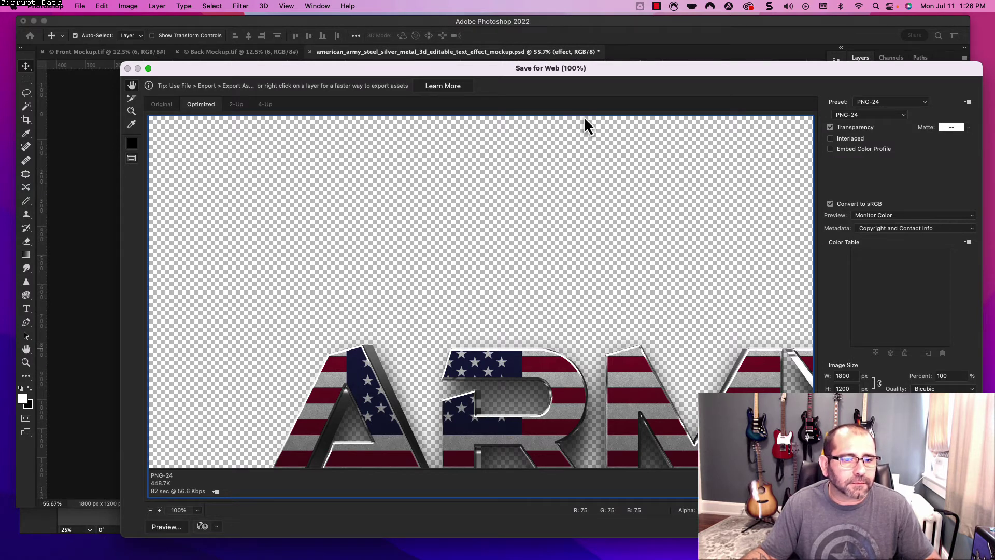
key(Return)
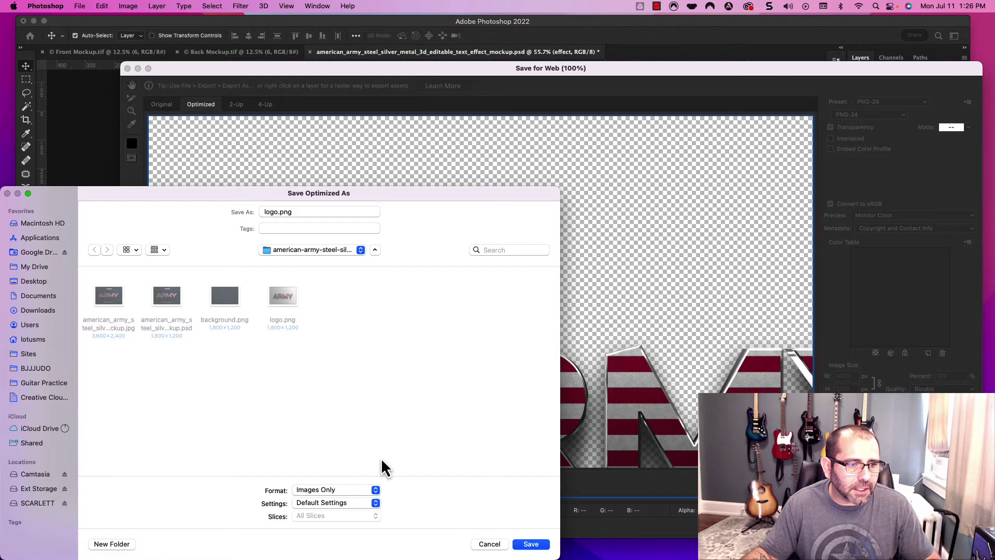
key(Return)
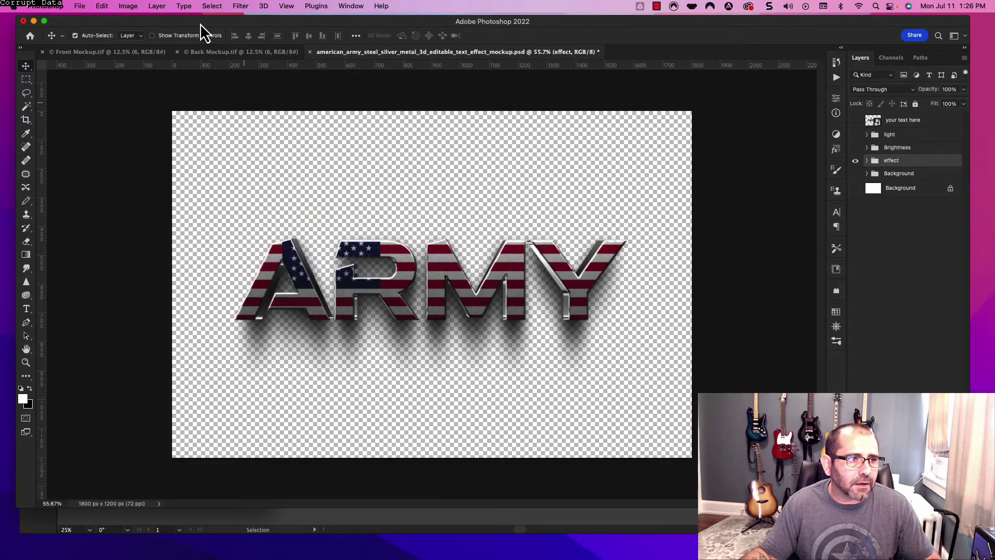
- Switch back to Illustrator, delete the pasted grey-backed logo from Blank Front, and close the outdated logo.png
key(super+Tab)
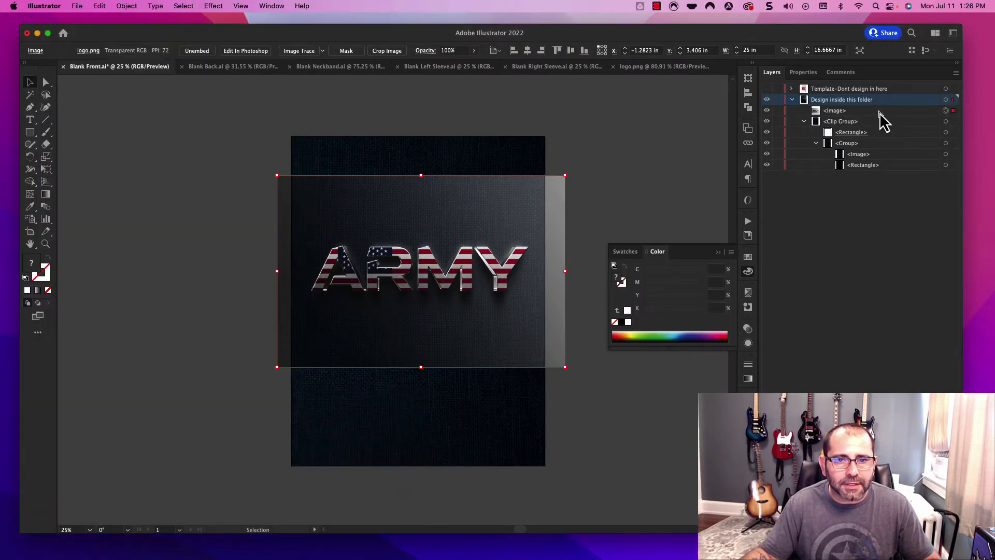
click(881, 111)
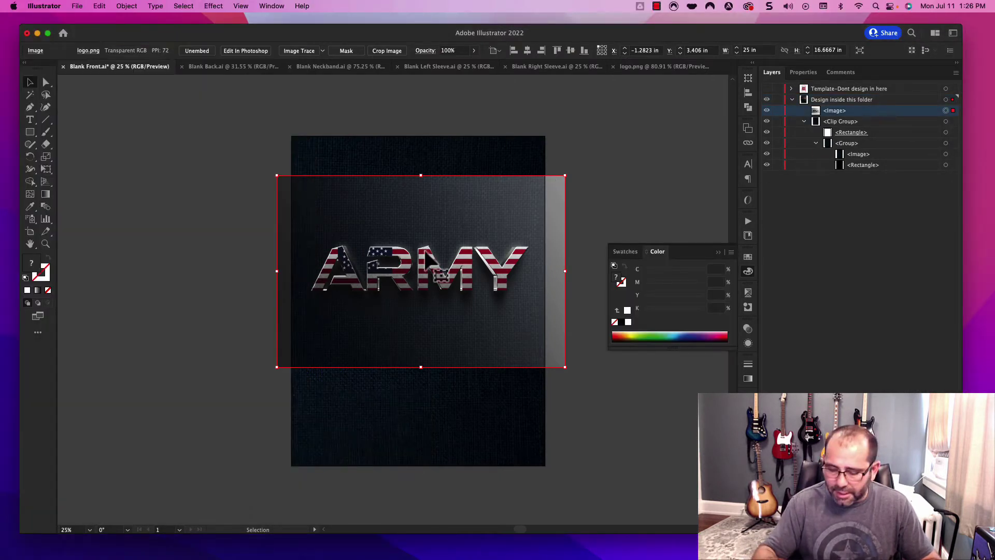
click(630, 67)
click(614, 66)
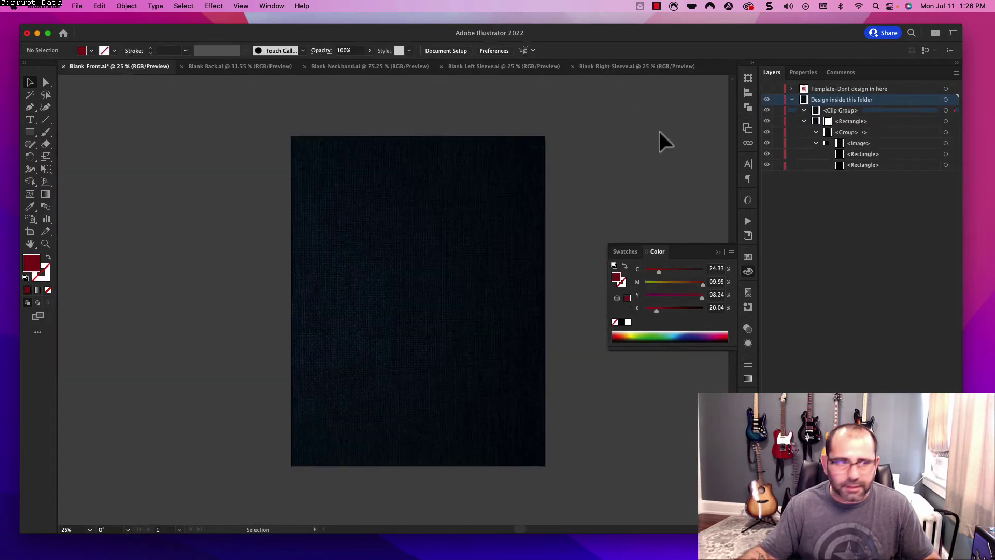
- Open the re-exported logo.png from the mockup folder
click(77, 6)
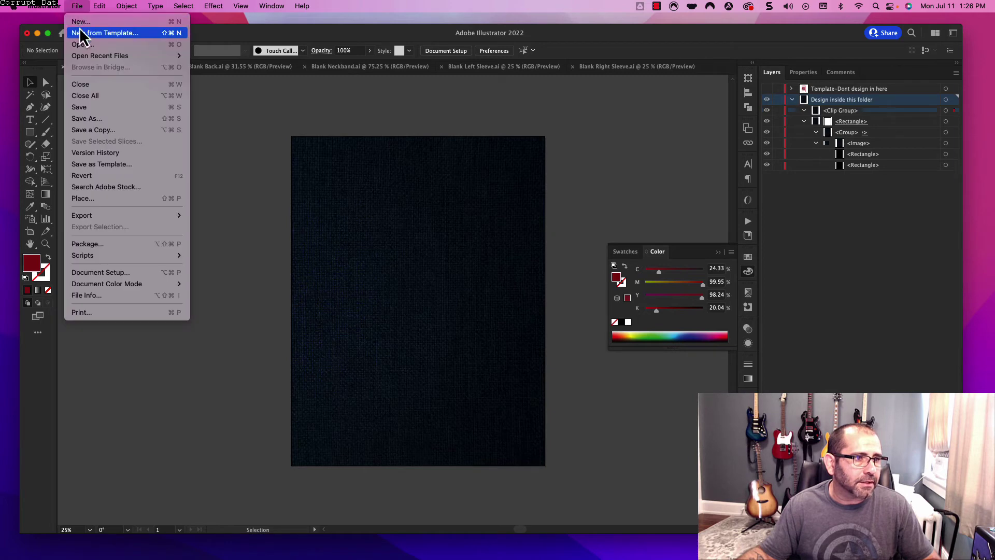
click(83, 45)
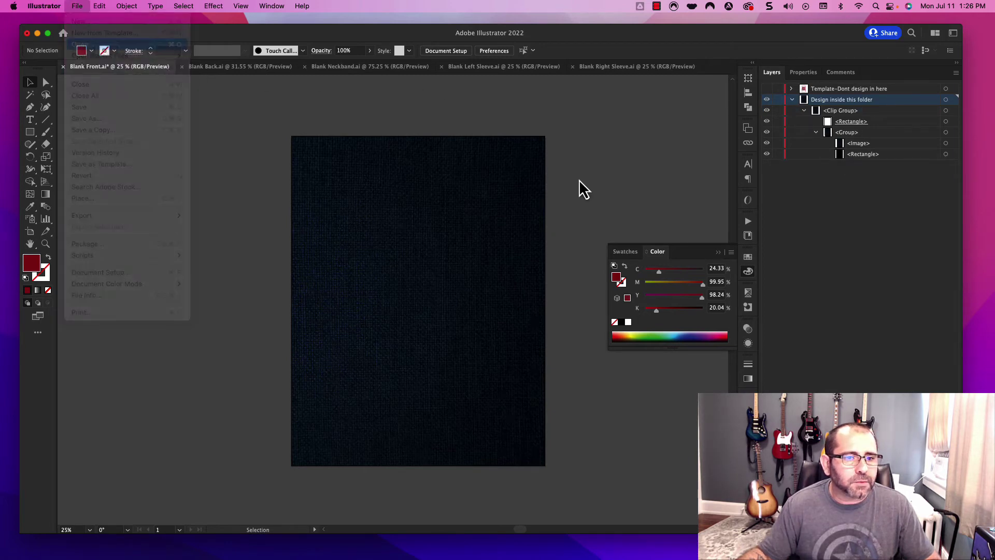
key(Return)
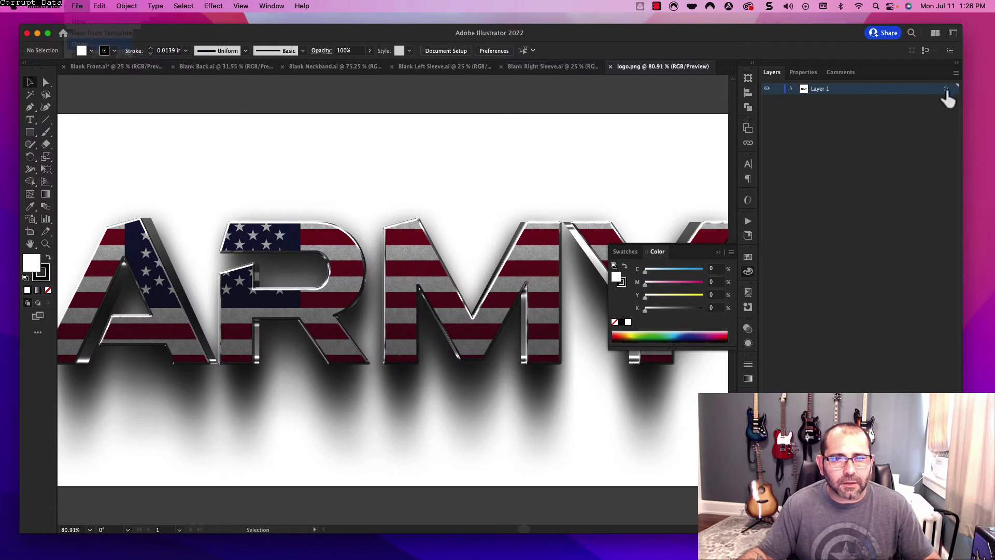
- Copy the transparent ARMY image from logo.png, paste it into the design layer of Blank Front, and move it over the chest
click(792, 89)
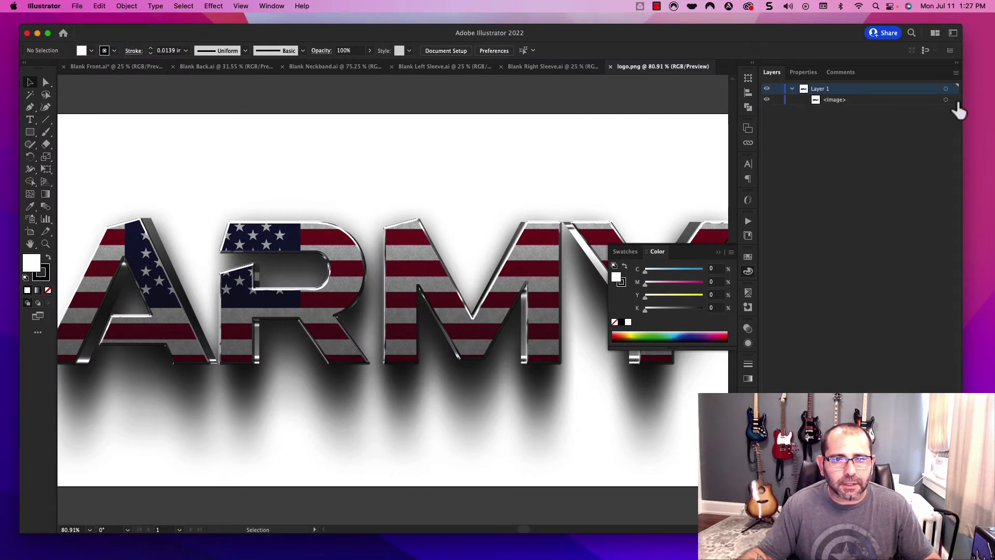
click(912, 102)
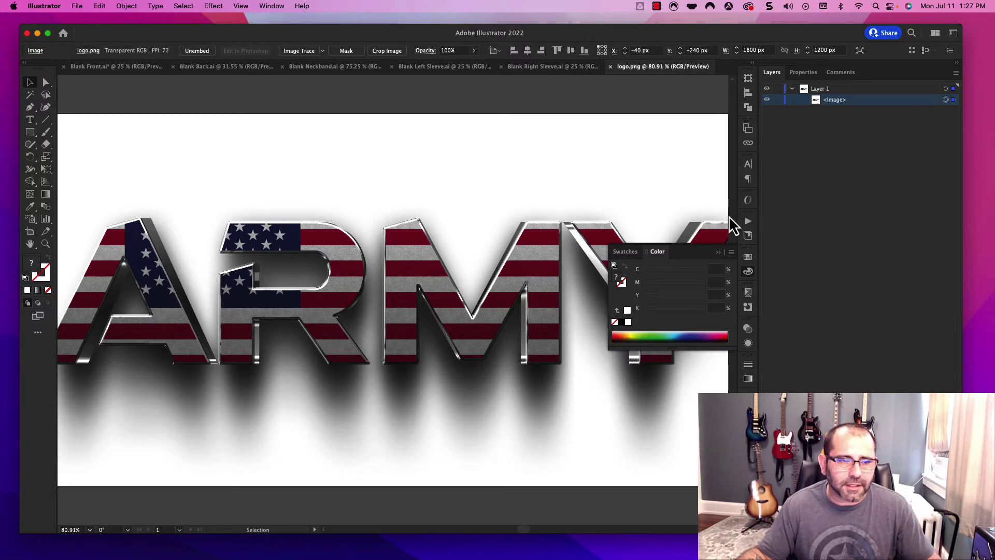
click(139, 68)
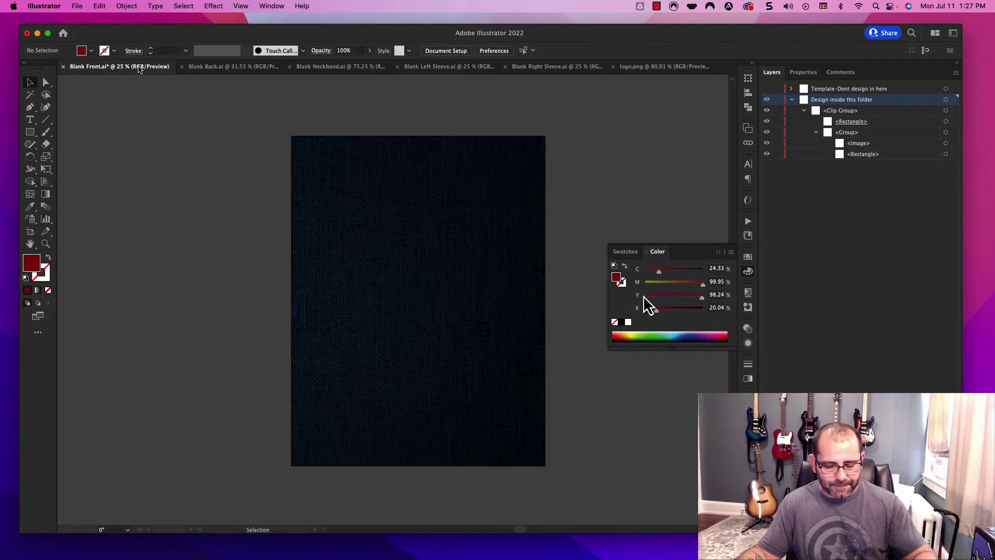
drag(637, 300, 493, 355)
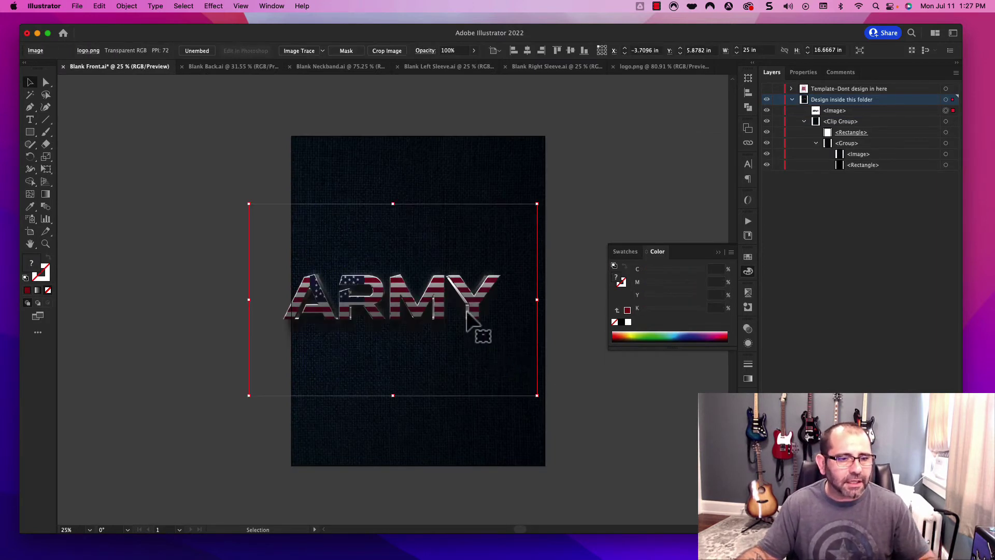
drag(471, 314, 499, 277)
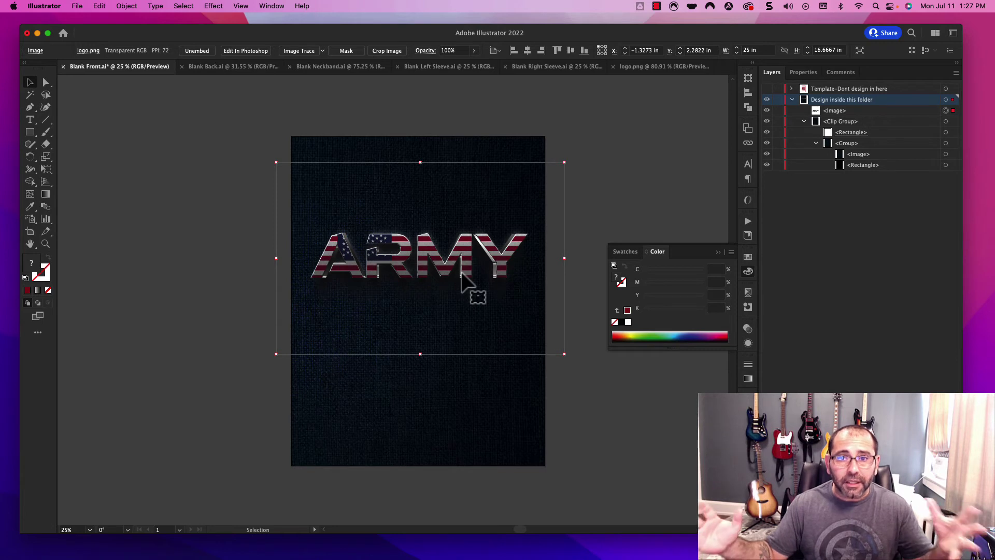
- Show the template layer and shrink the logo to about 14.2 by 9.5 in so the lettering fits inside the red safe-area outline
click(767, 89)
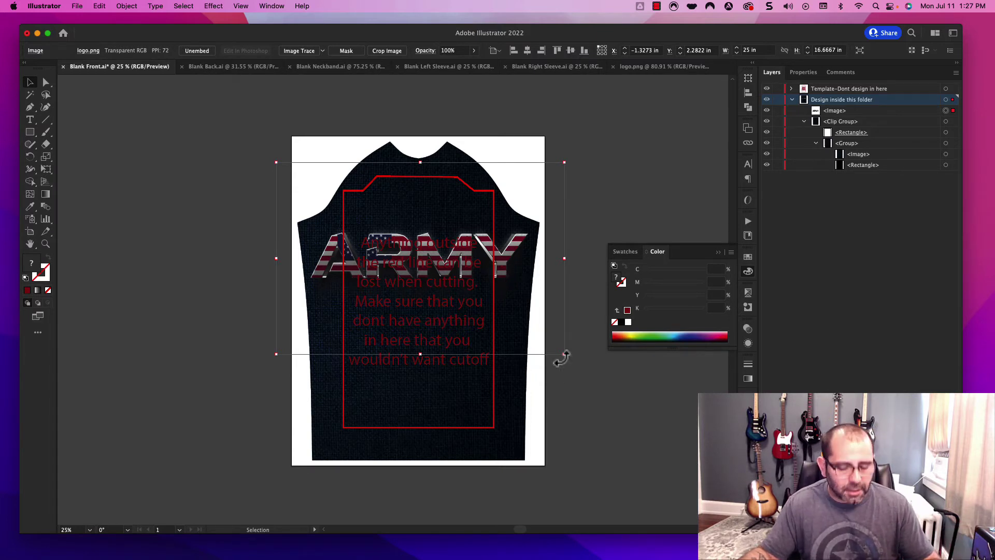
drag(565, 358, 493, 329)
drag(276, 163, 329, 197)
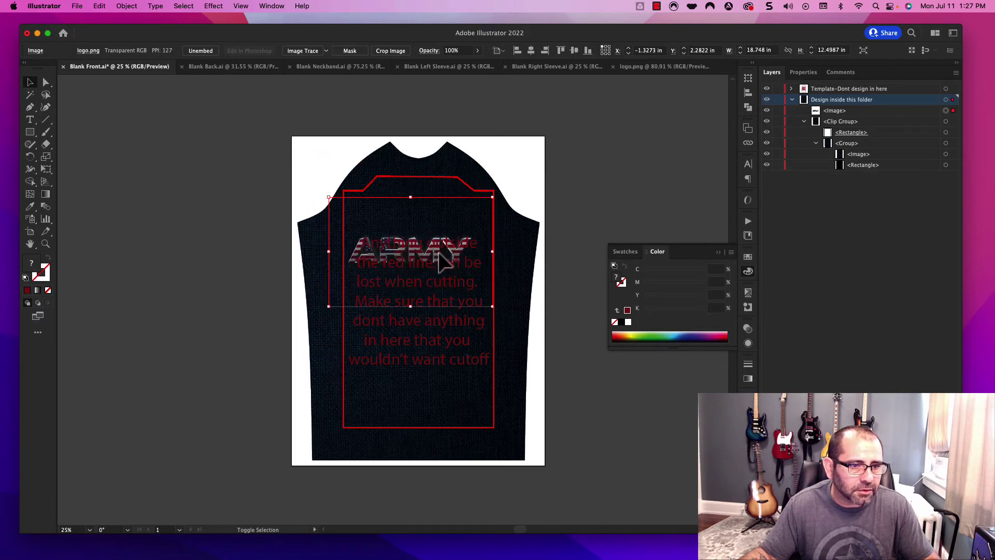
- Center the reduced ARMY logo horizontally on the artboard
drag(442, 257, 443, 254)
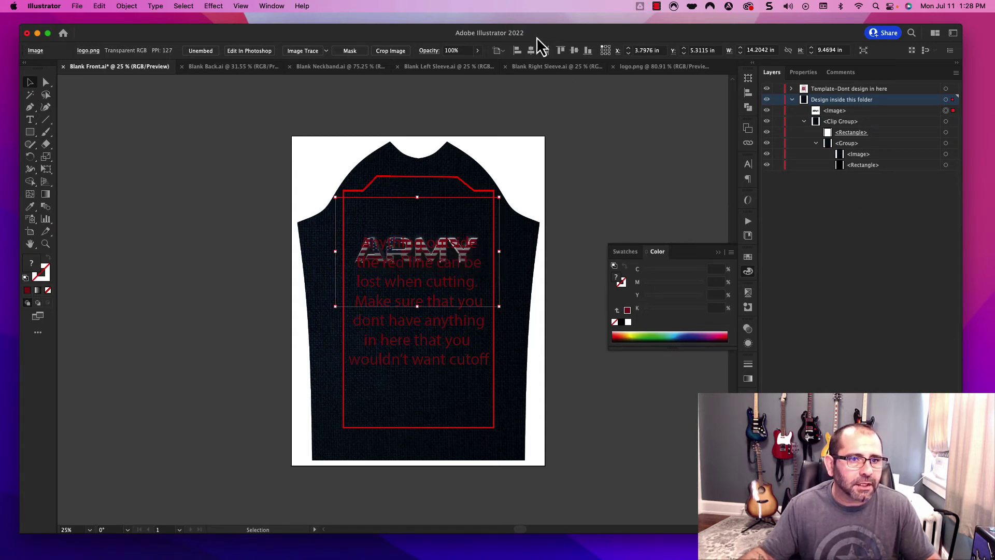
click(531, 51)
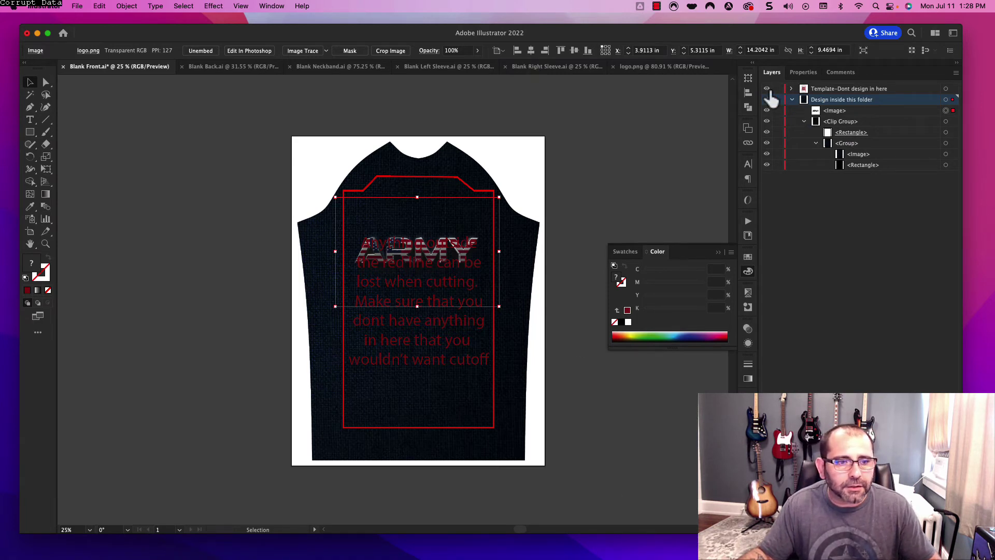
click(539, 230)
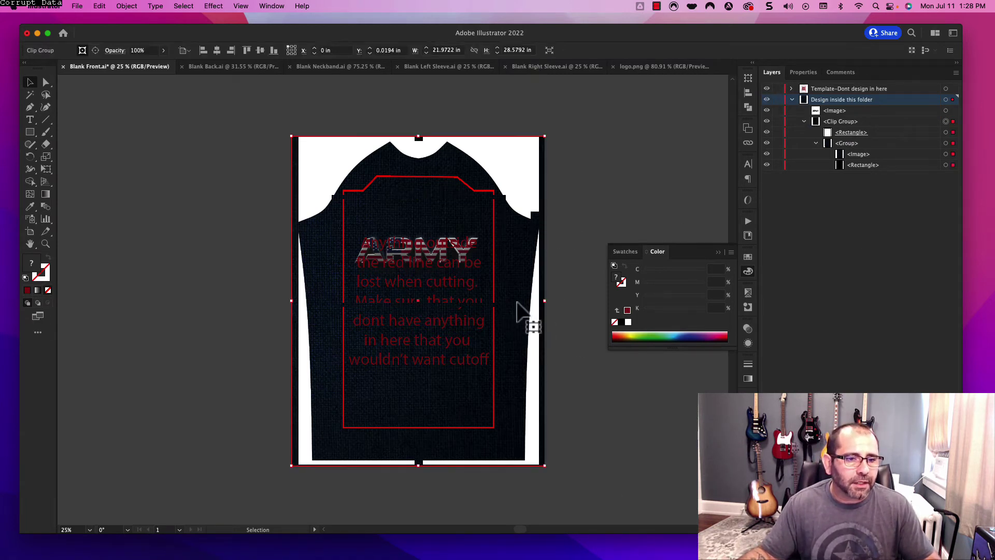
- Preview the front design with the template layer hidden, and show the template layer again
click(575, 236)
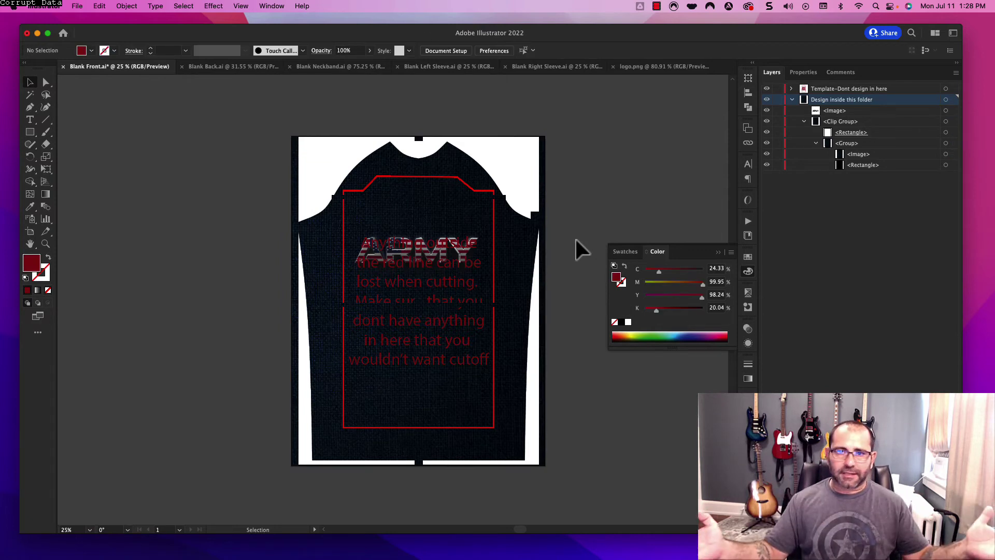
key(super+shift+w)
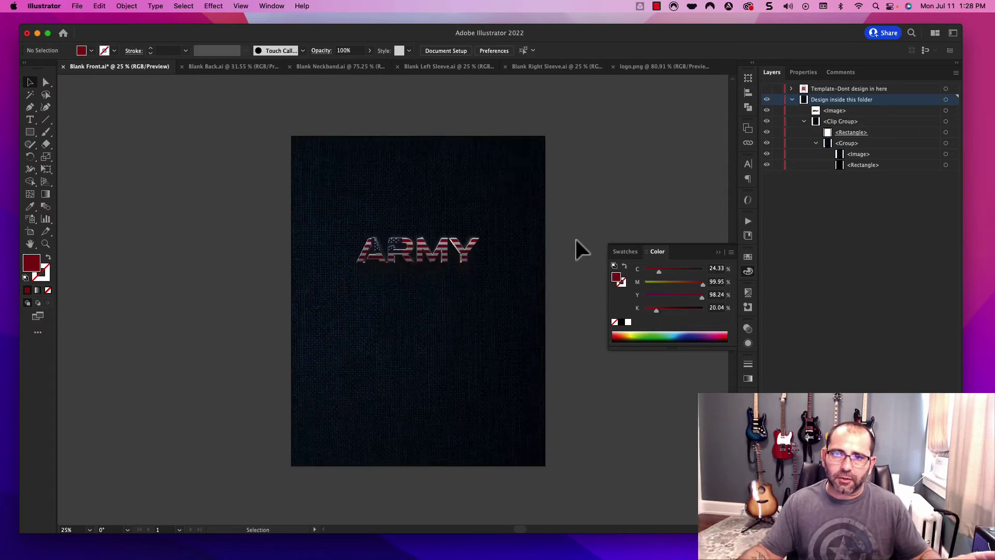
click(769, 90)
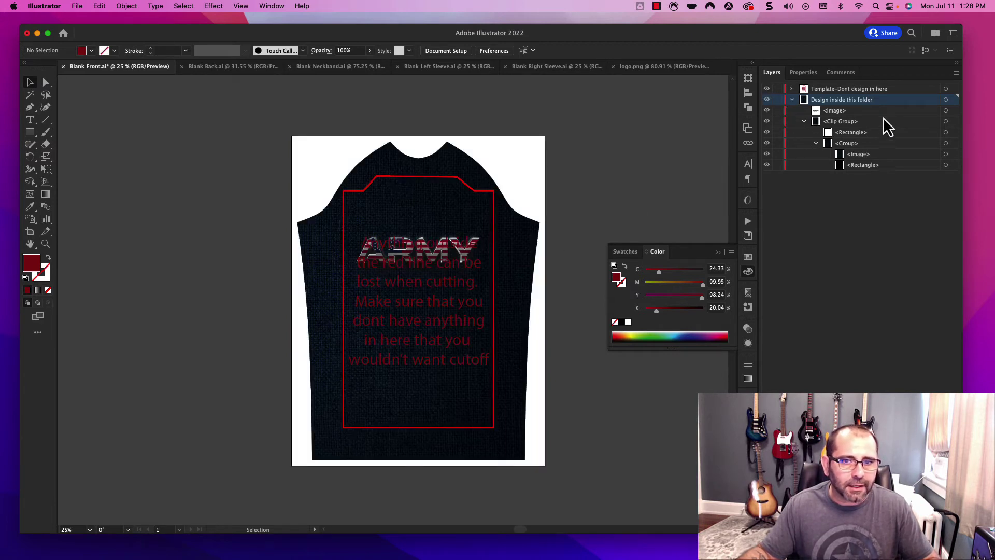
- Move the ARMY logo up the chest to a Y position of about 3.26 in and center it horizontally on the artboard
click(946, 111)
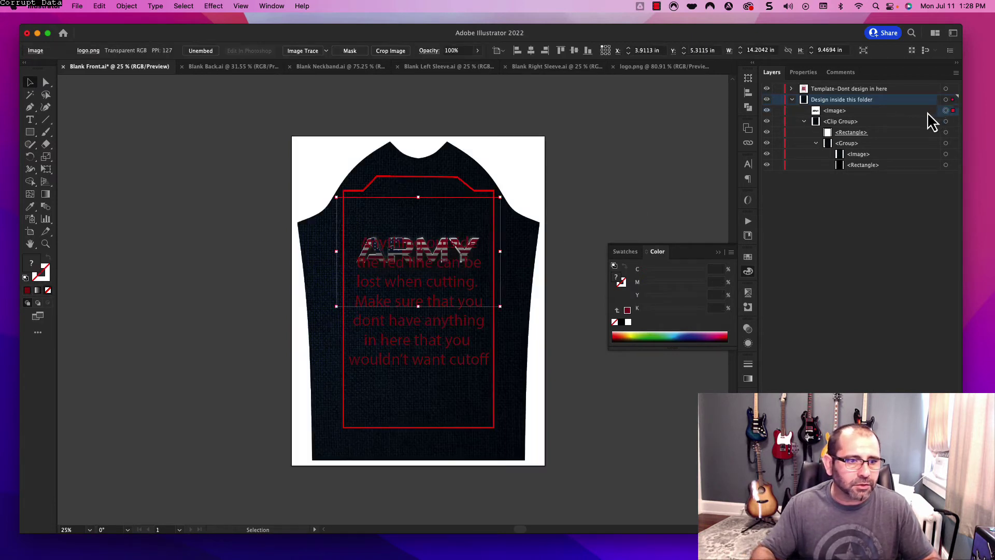
click(928, 112)
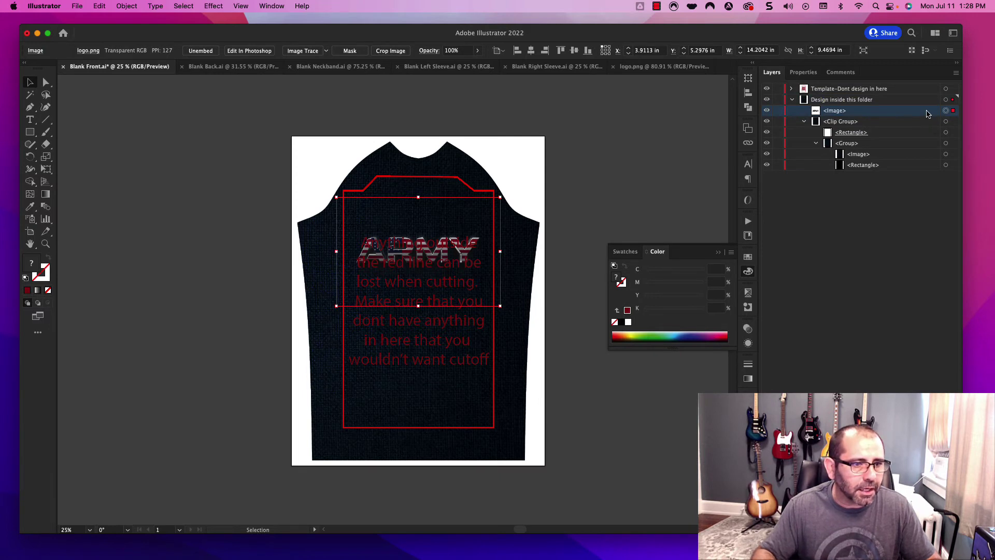
key(Up)
key(Up)
key(Up)
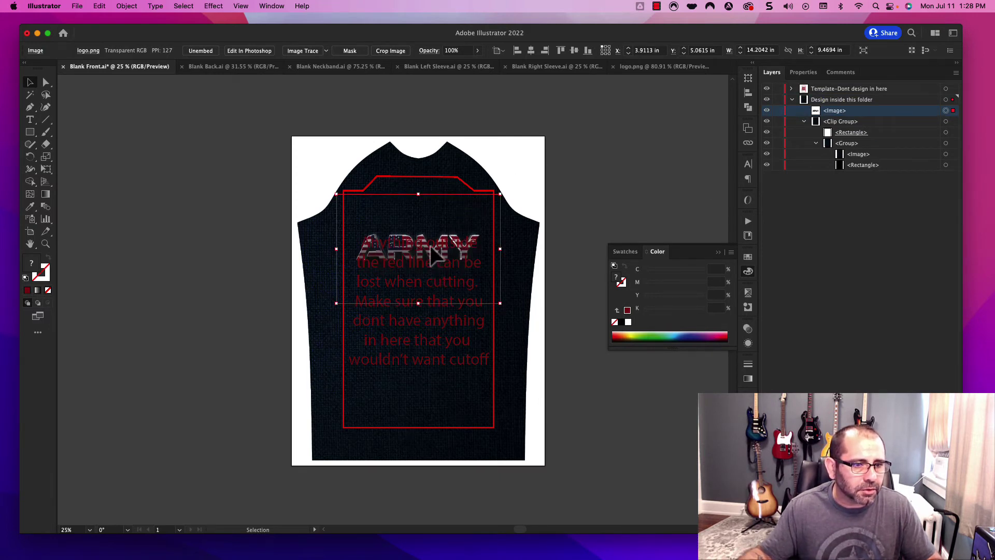
drag(436, 254, 422, 222)
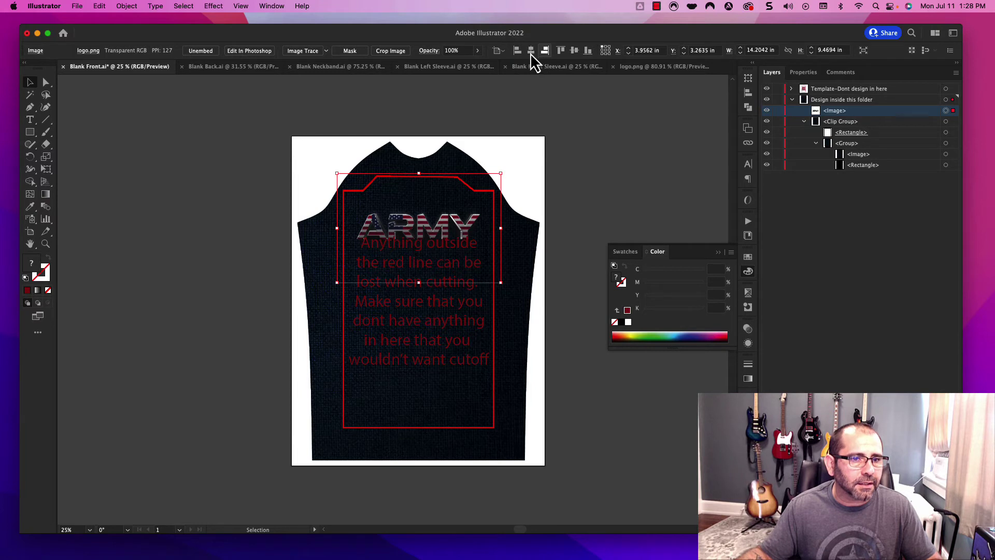
click(659, 150)
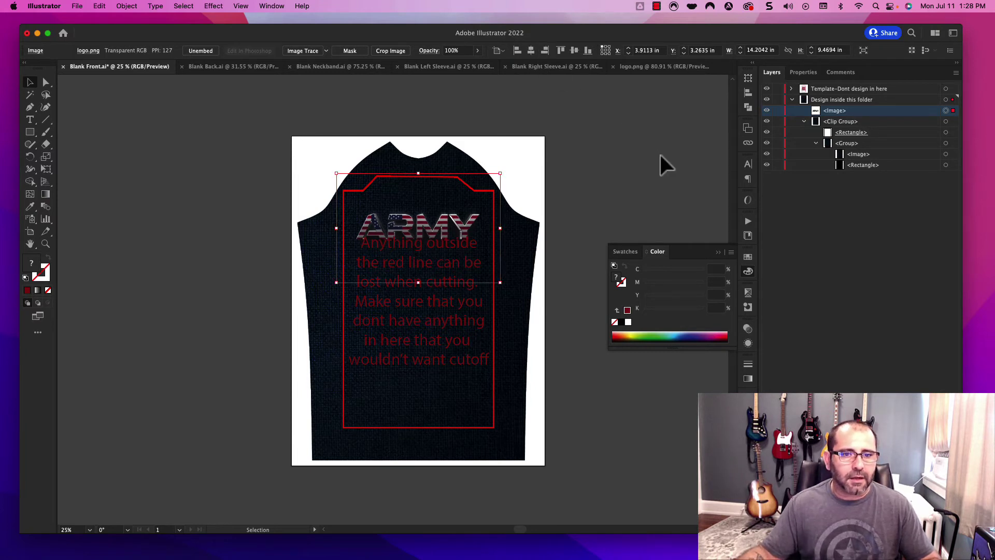
- Hide the template layer in Blank Front, copy the fabric background group, and paste it into Blank Back
click(767, 89)
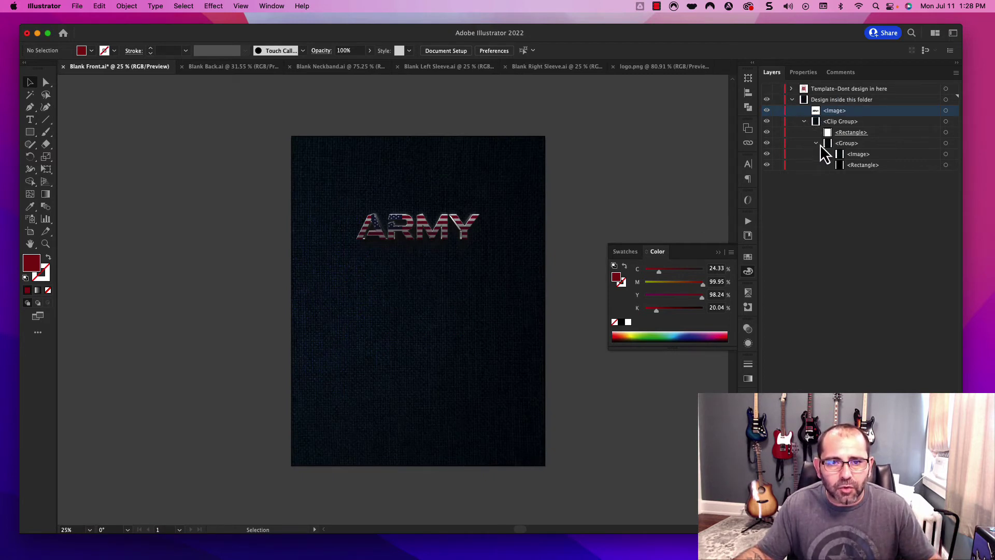
click(952, 145)
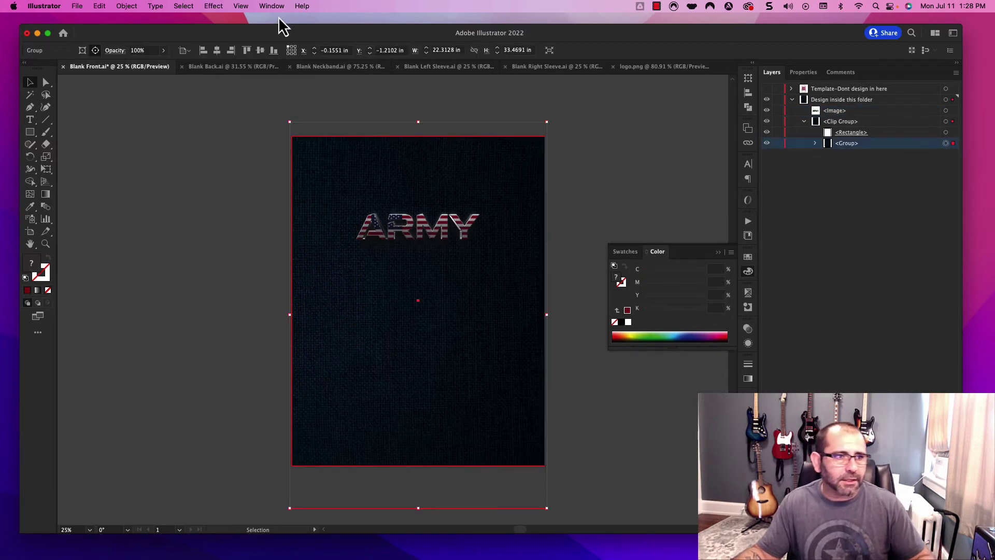
click(257, 68)
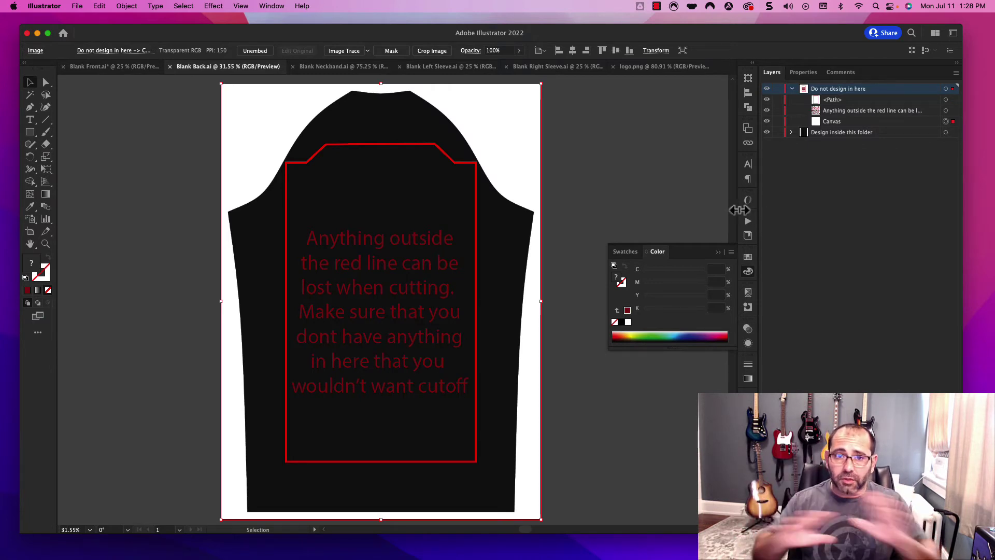
key(super+v)
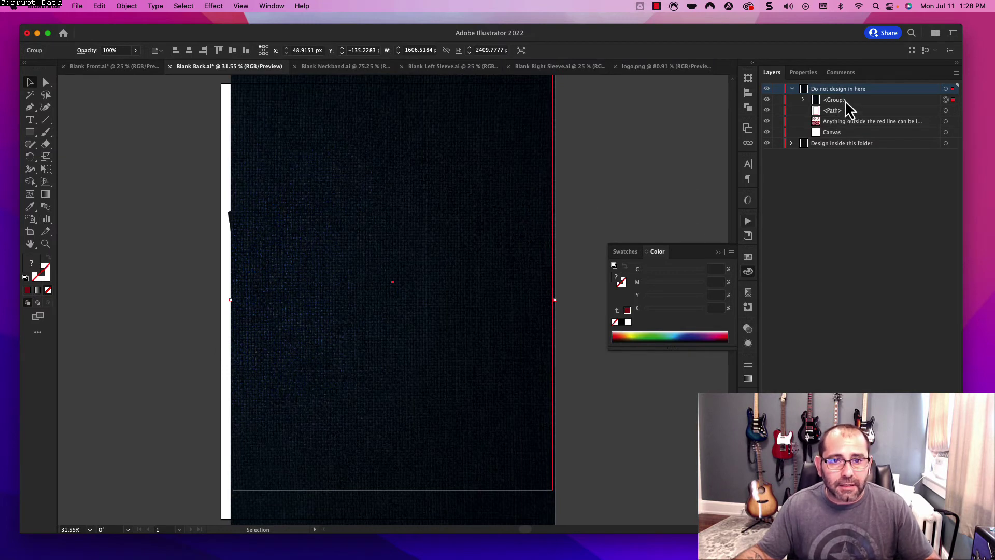
- Move the pasted fabric group into the clip group of the "Design inside this folder" layer and hide the "Do not design in here" layer
drag(845, 101, 841, 146)
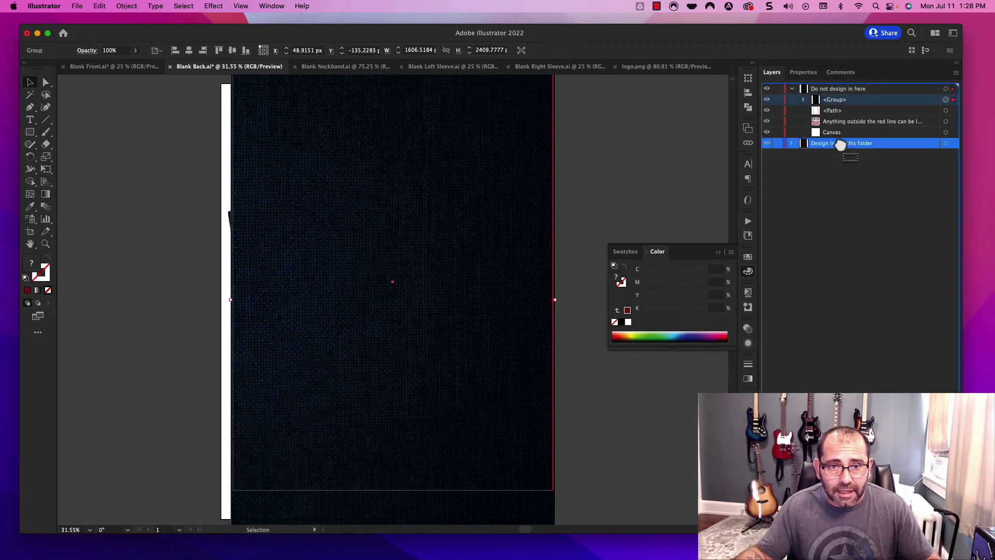
click(767, 89)
click(793, 104)
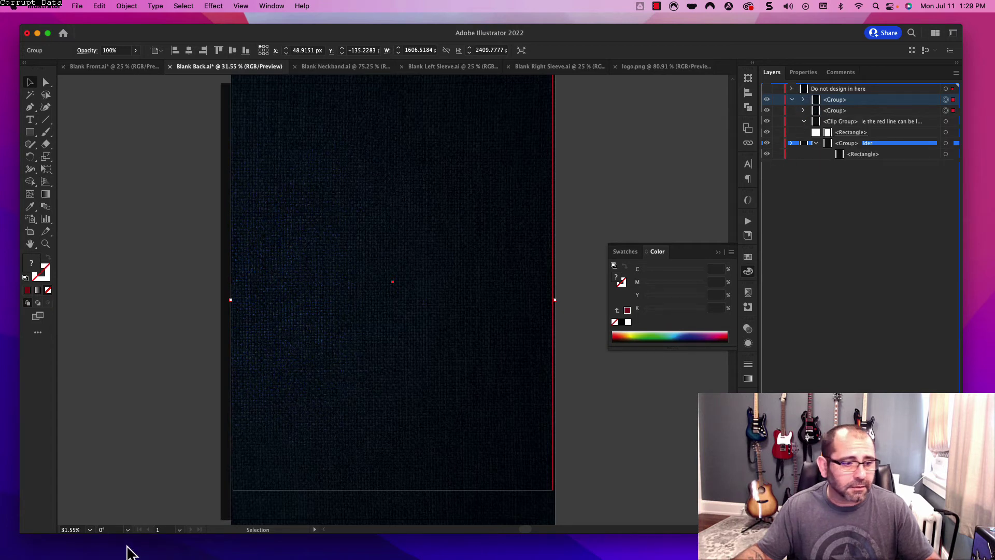
click(67, 529)
text(26)
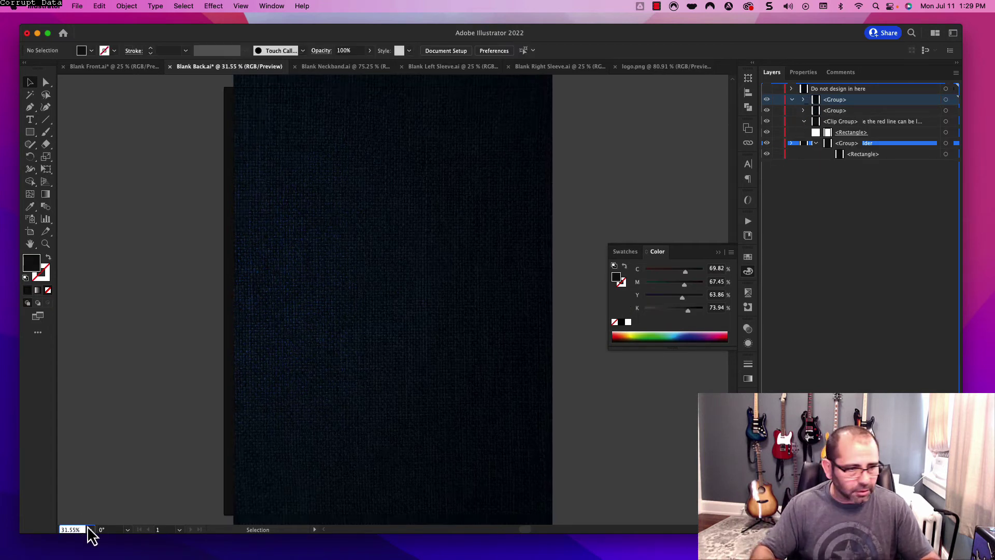
key(Return)
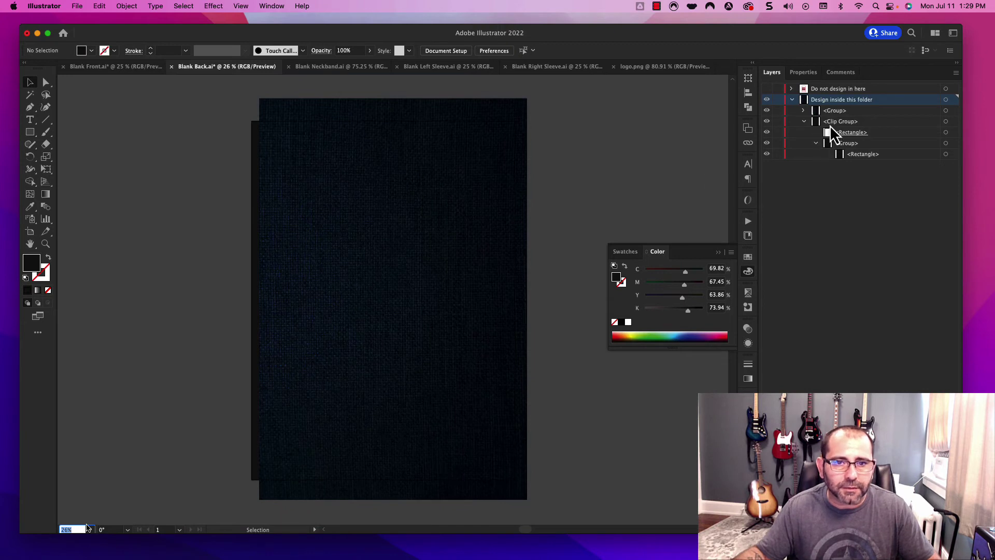
drag(848, 112, 882, 137)
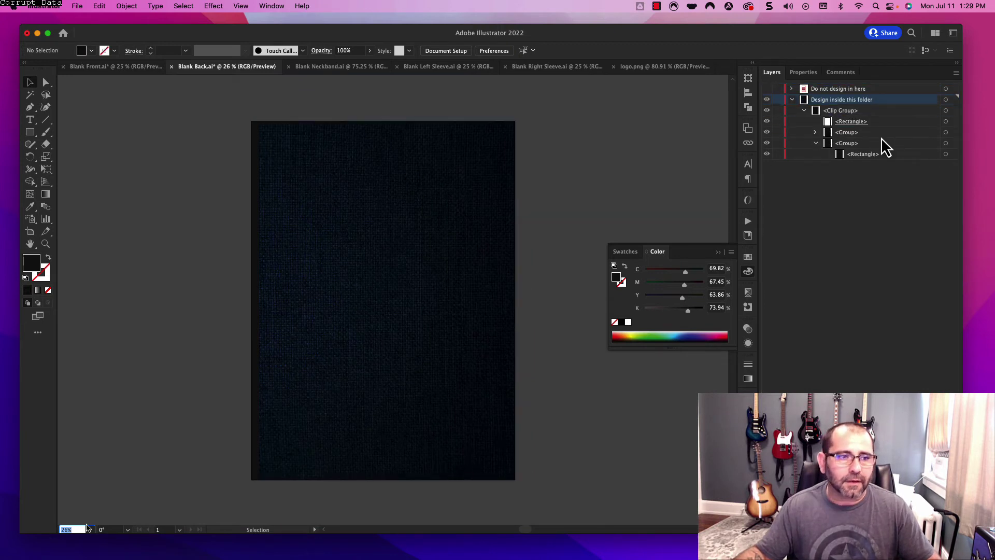
- Center the fabric group horizontally on the Blank Back artboard
click(948, 133)
click(914, 133)
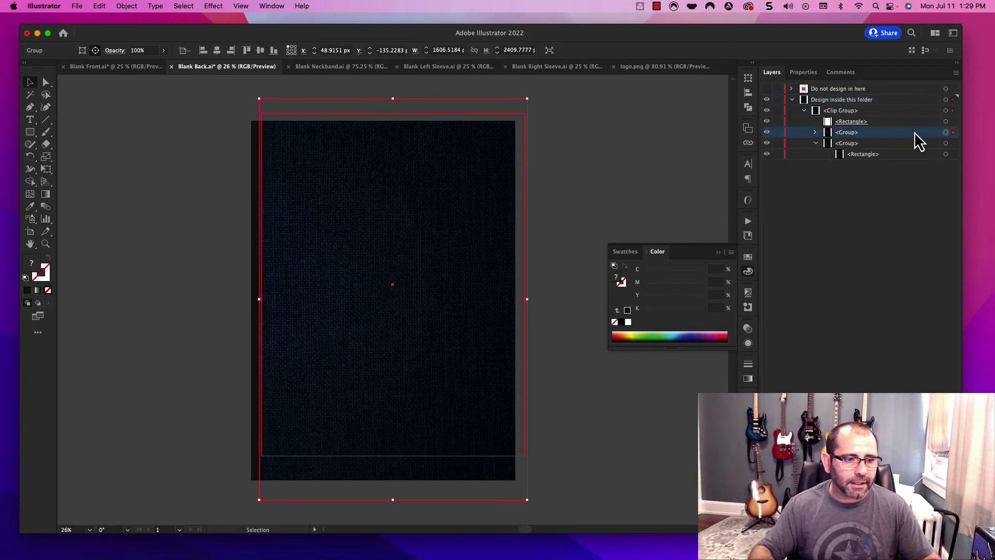
click(219, 51)
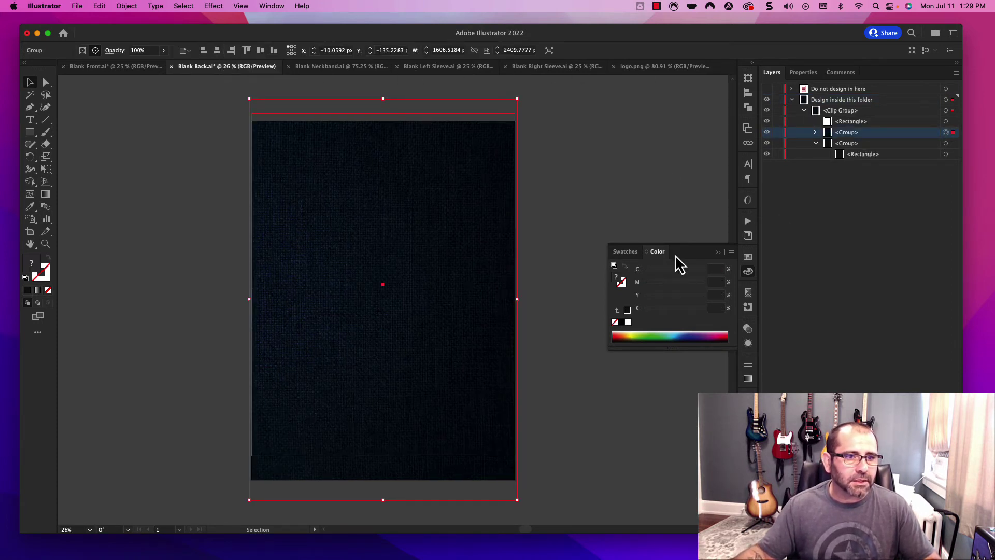
- Move the fabric image and its rectangle out of the pasted group into the clip group's original inner group
click(816, 133)
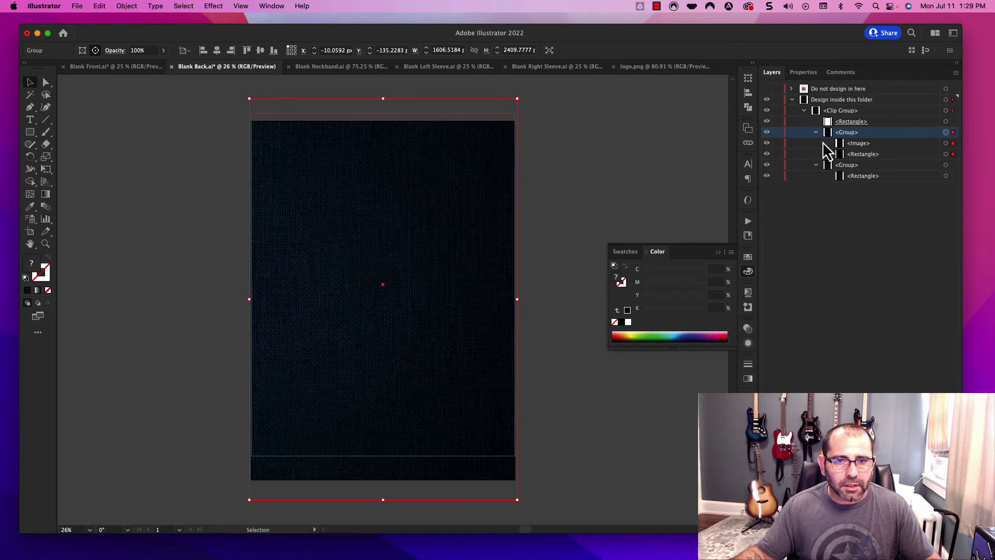
click(850, 165)
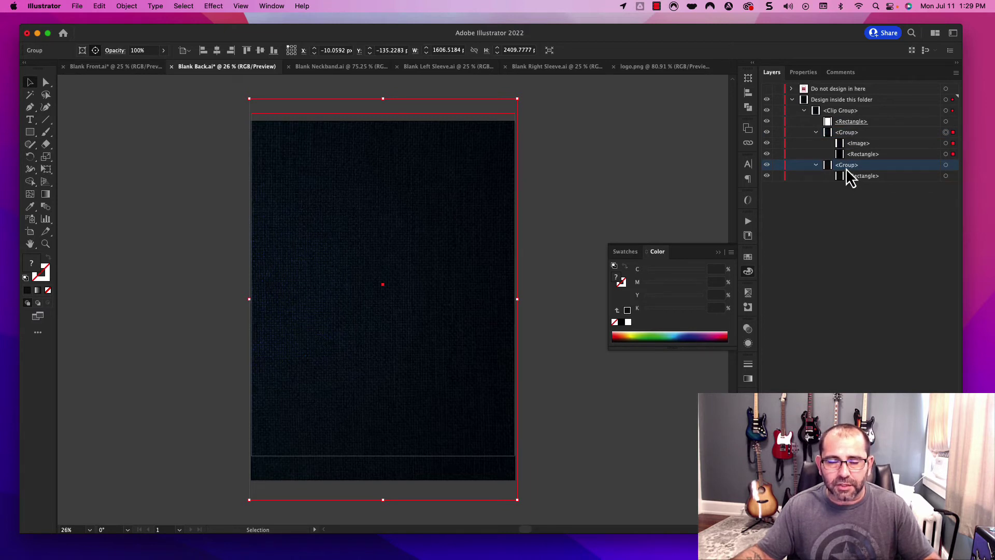
click(859, 144)
shift+click(863, 155)
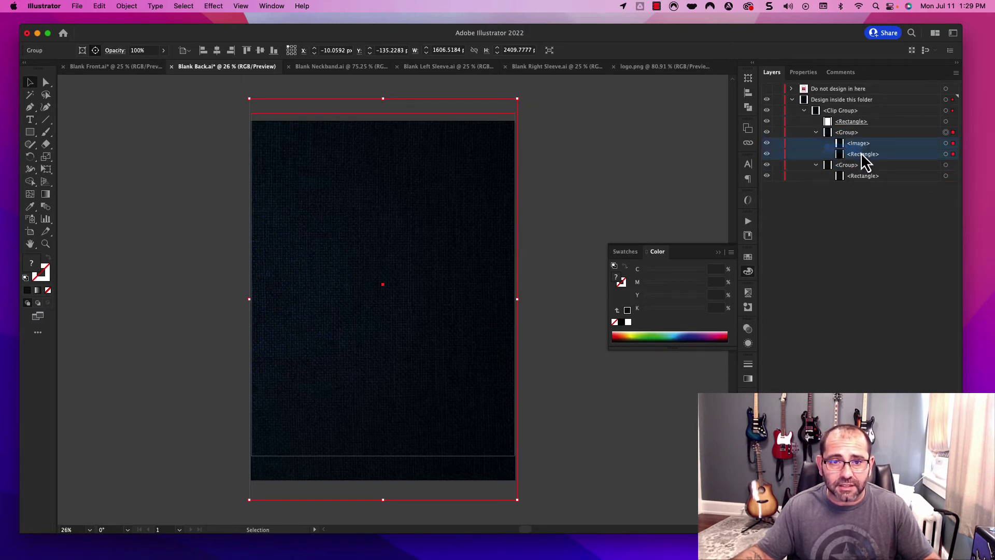
drag(885, 166, 884, 167)
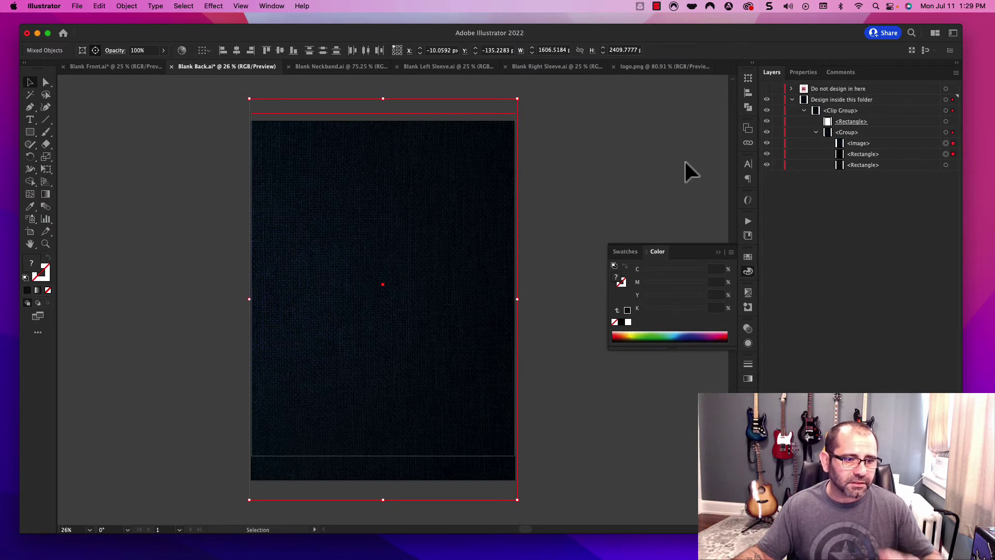
- Delete the surplus pasted rectangle directly beneath the fabric image, keeping the template's original rectangle
click(908, 164)
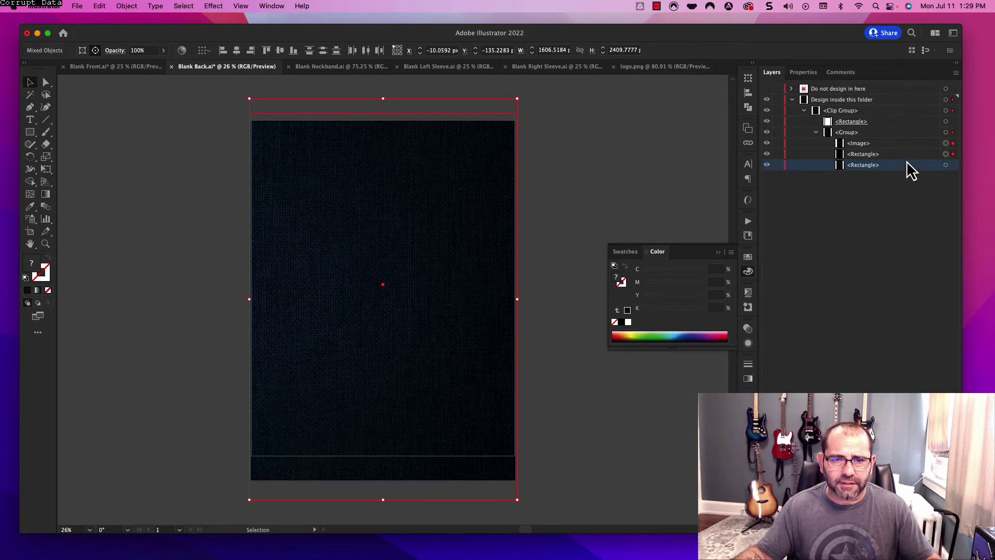
click(945, 165)
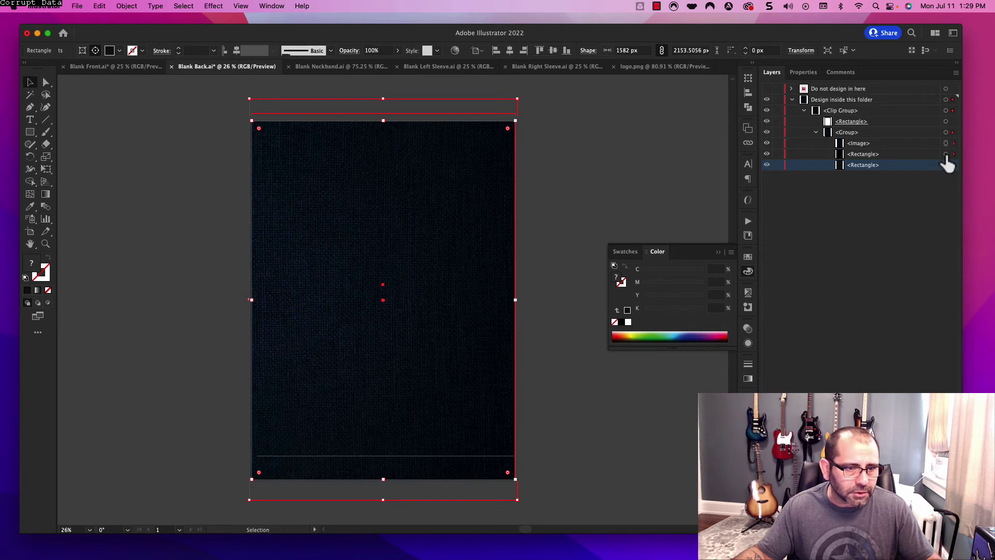
click(946, 154)
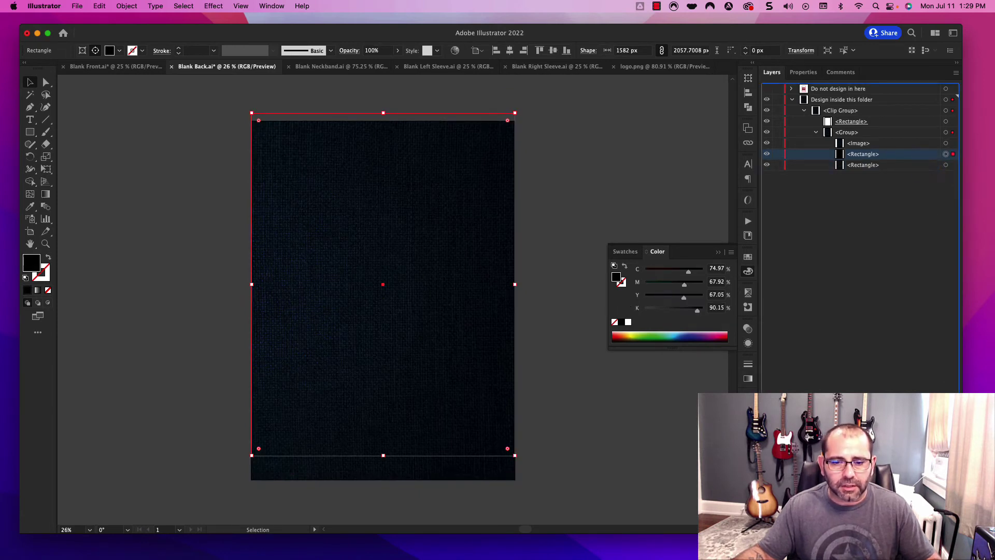
key(Delete)
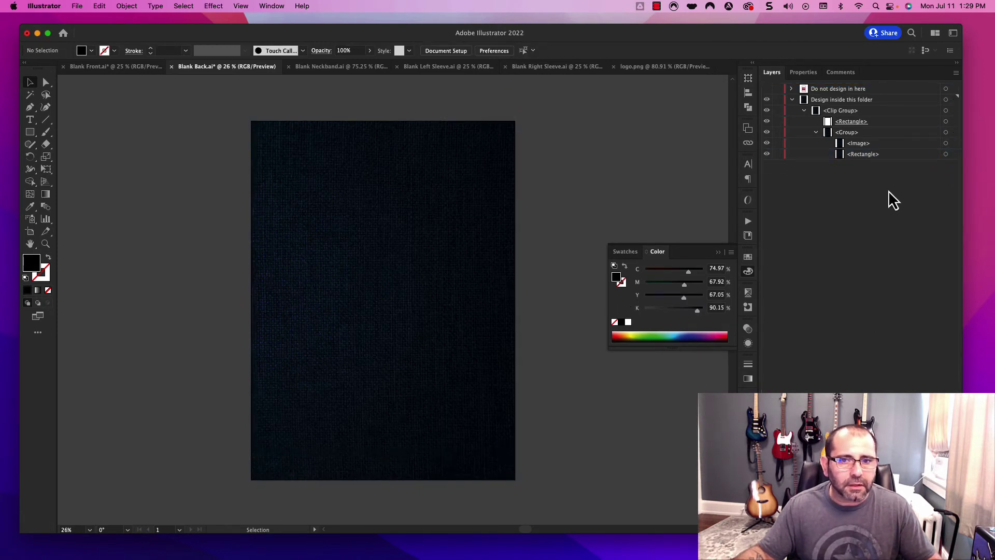
- Switch to Blank Front and move the ARMY logo image into the clip group's inner group, above the fabric image
click(946, 143)
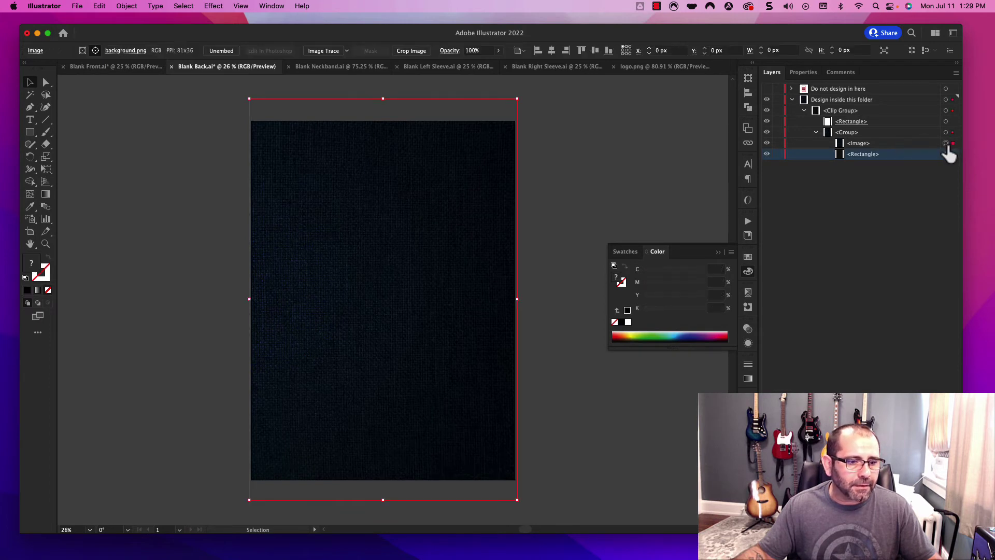
click(889, 142)
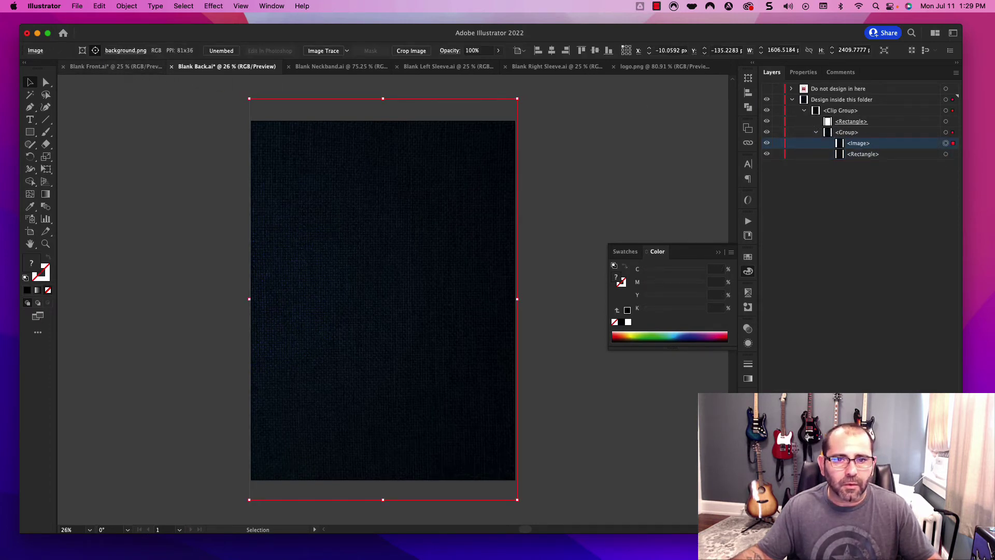
key(super+shift+bracketright)
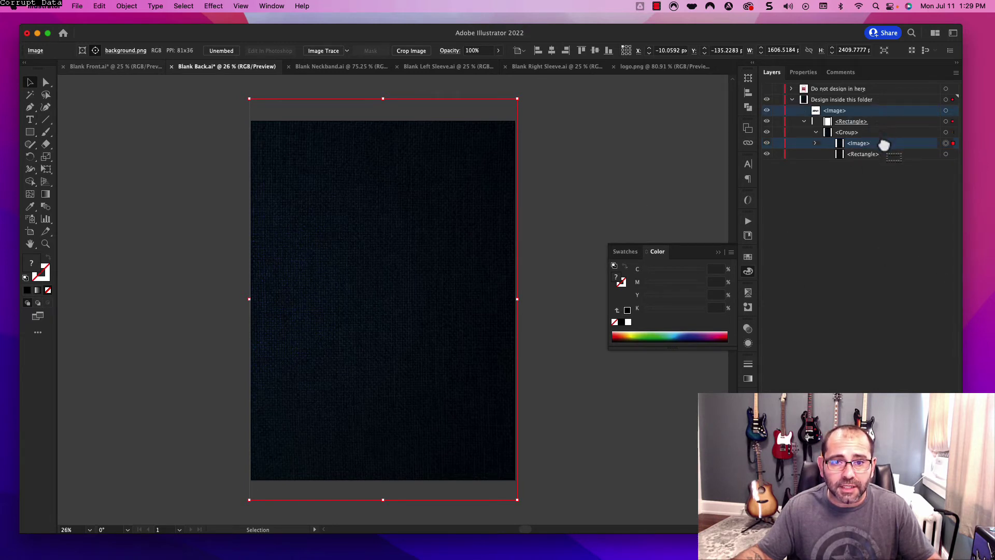
drag(884, 144, 834, 146)
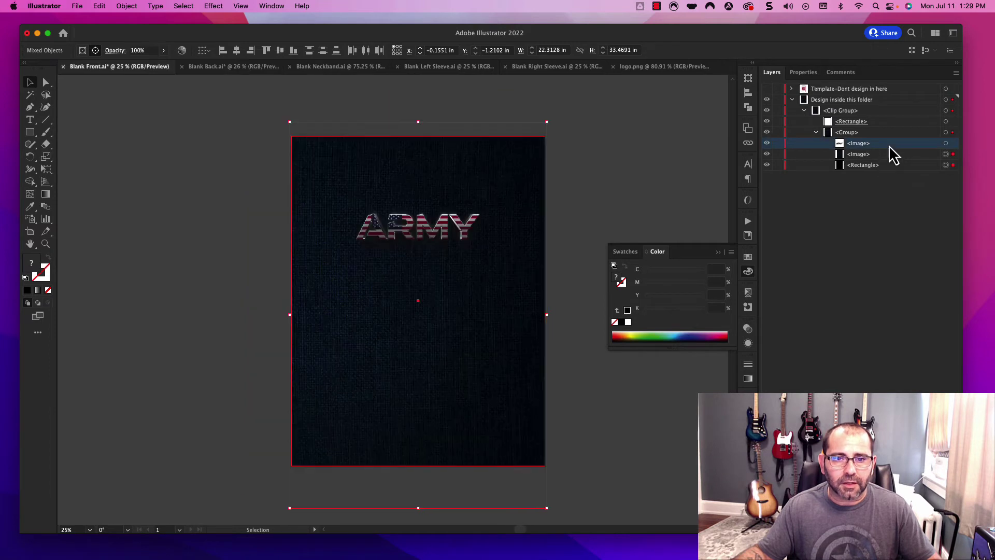
- Copy the ARMY logo into Blank Back's design layer, show the template layer, and move the logo to the upper back inside the red outline
click(946, 144)
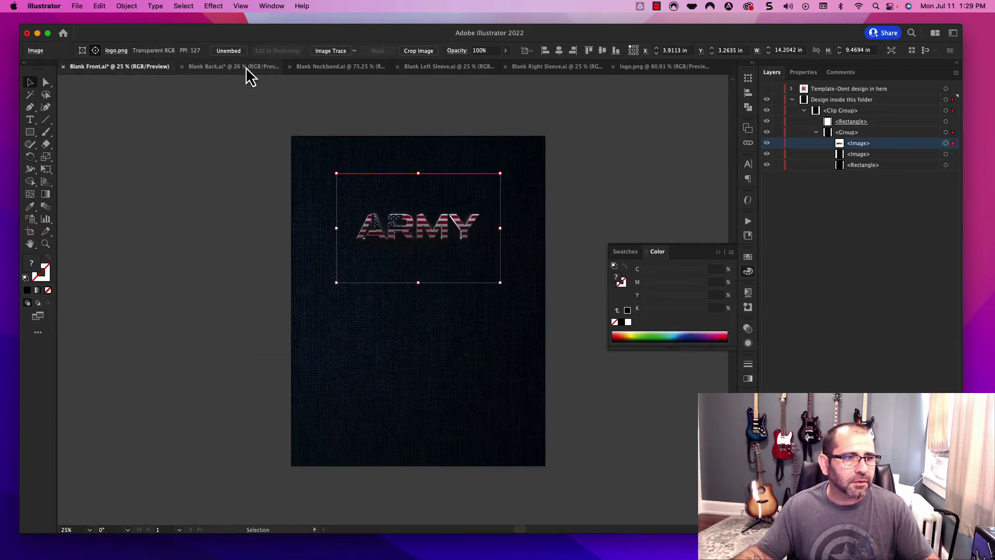
drag(460, 250, 410, 281)
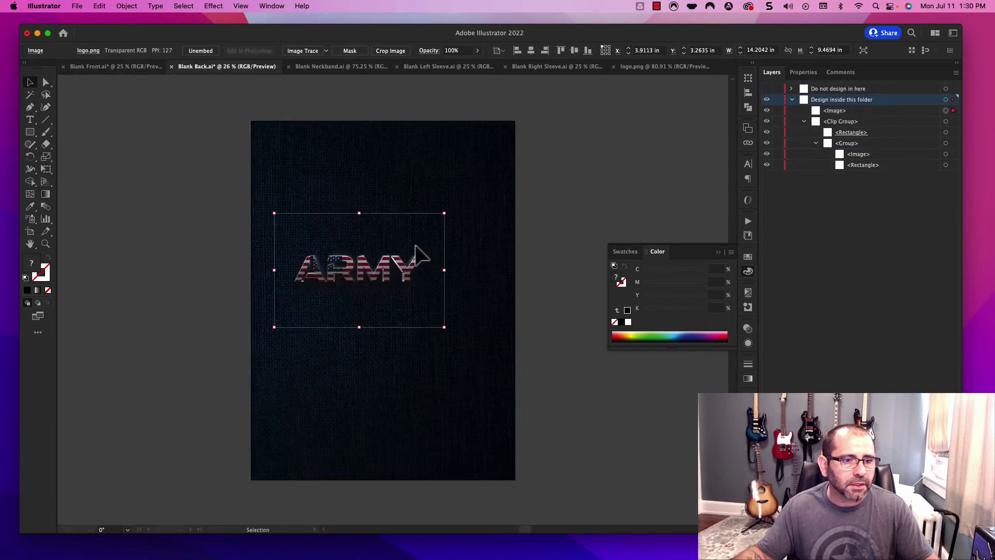
click(766, 89)
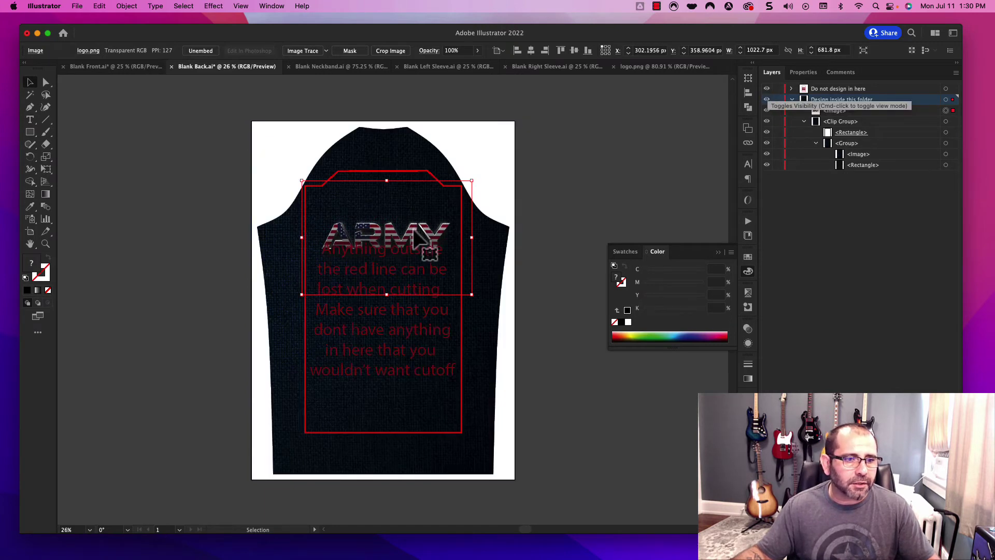
drag(419, 237, 435, 216)
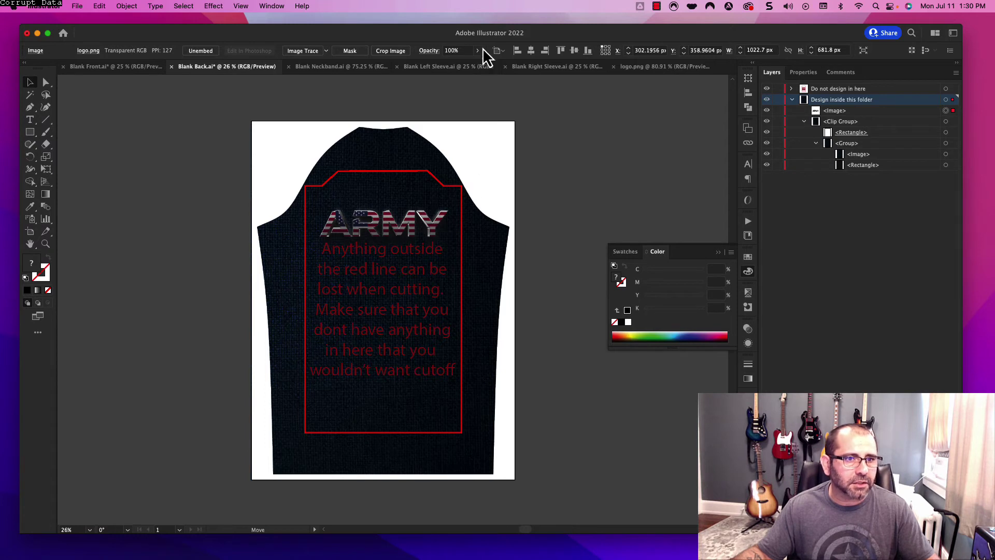
- Center the ARMY logo horizontally on the Blank Back artboard and hide the template layer
click(531, 50)
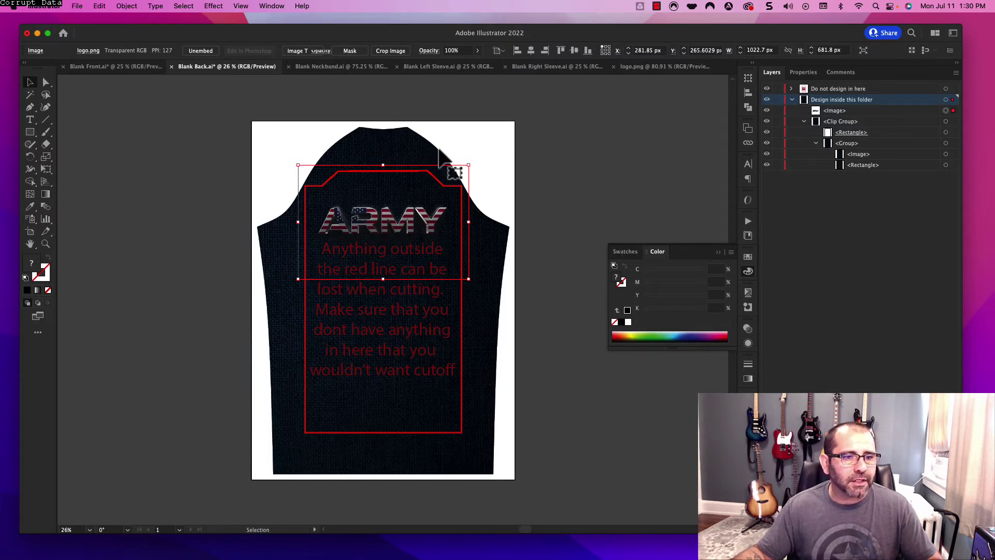
key(super+grave)
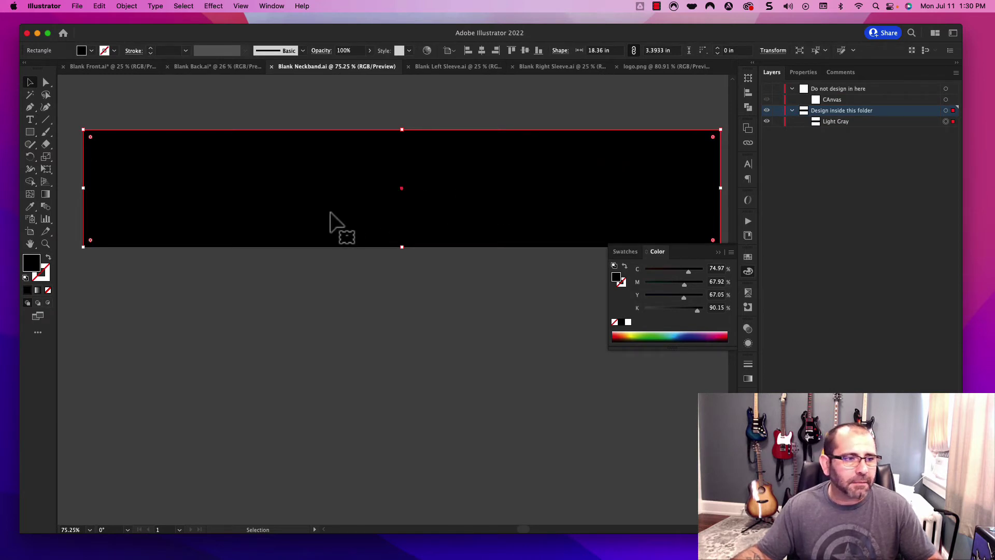
key(super+grave)
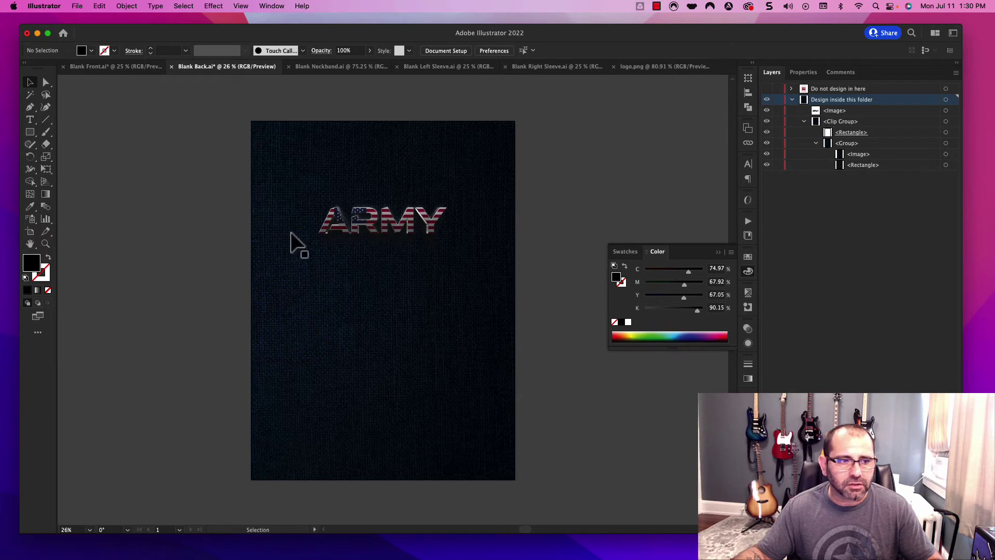
- Switch to Blank Neckband and set the Light Gray rectangle's fill to dark navy 080530
click(341, 68)
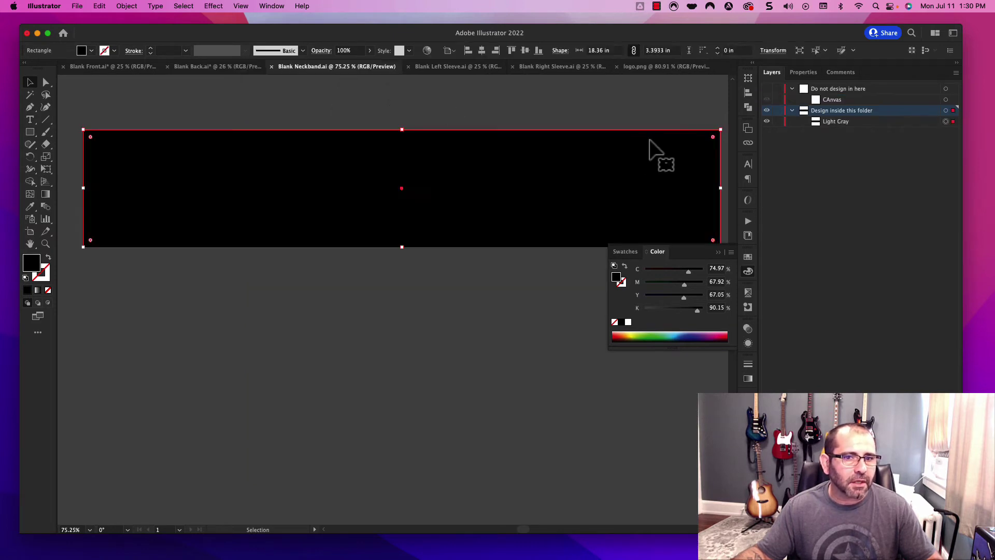
click(936, 124)
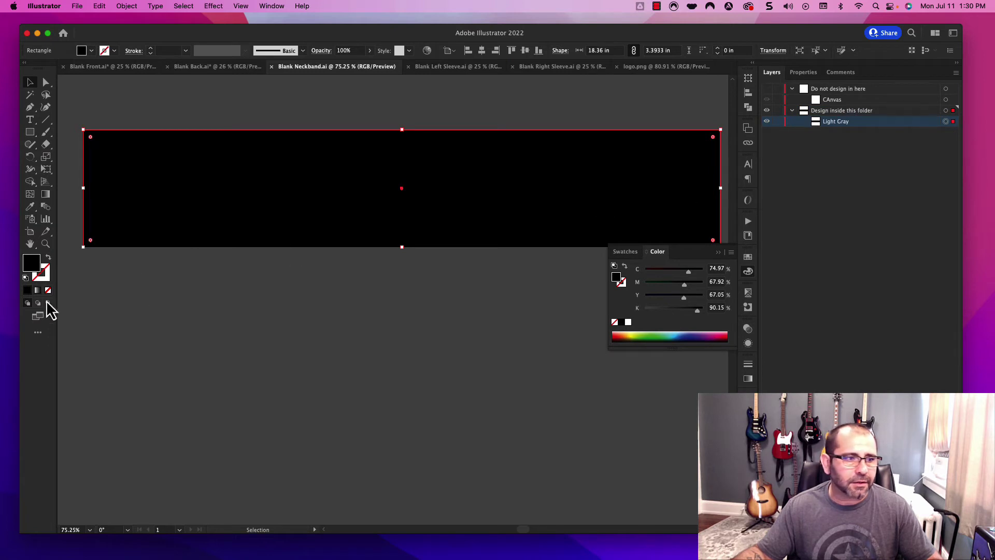
double_click(30, 265)
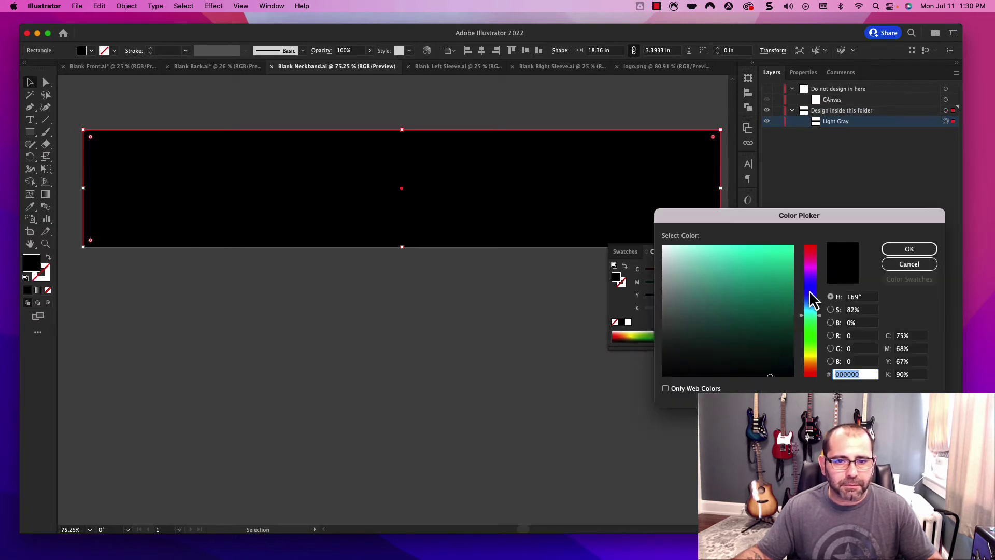
mouse_move(812, 300)
mouse_down()
mouse_move(810, 287)
mouse_move(768, 282)
mouse_move(793, 328)
mouse_move(791, 350)
mouse_up()
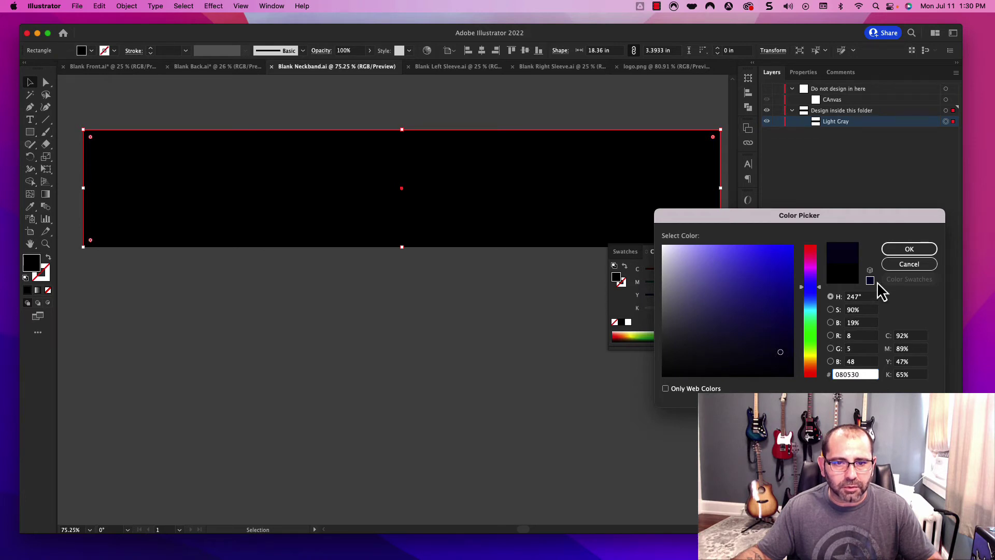
click(910, 249)
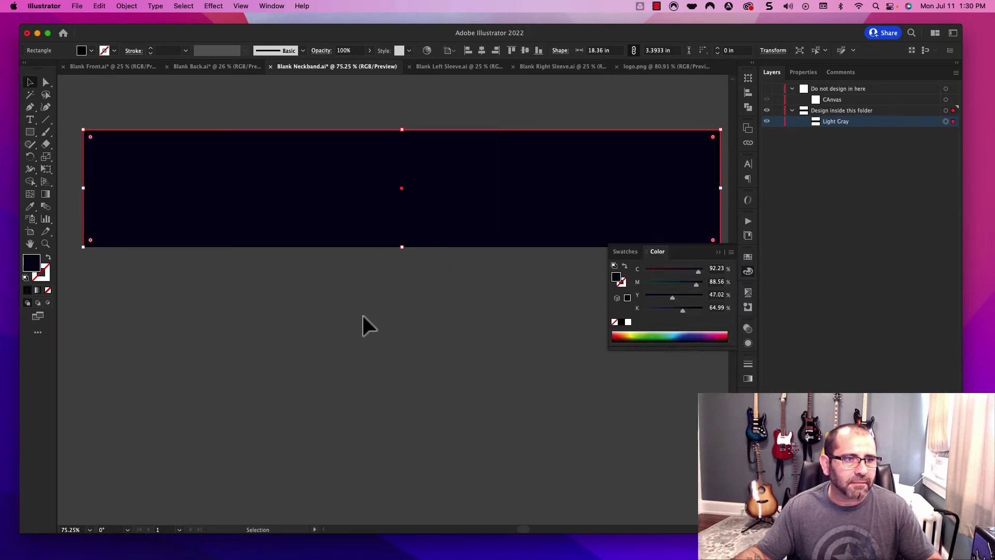
- In Blank Back, move the ARMY logo image into the clip group's inner group, above the fabric image
click(468, 67)
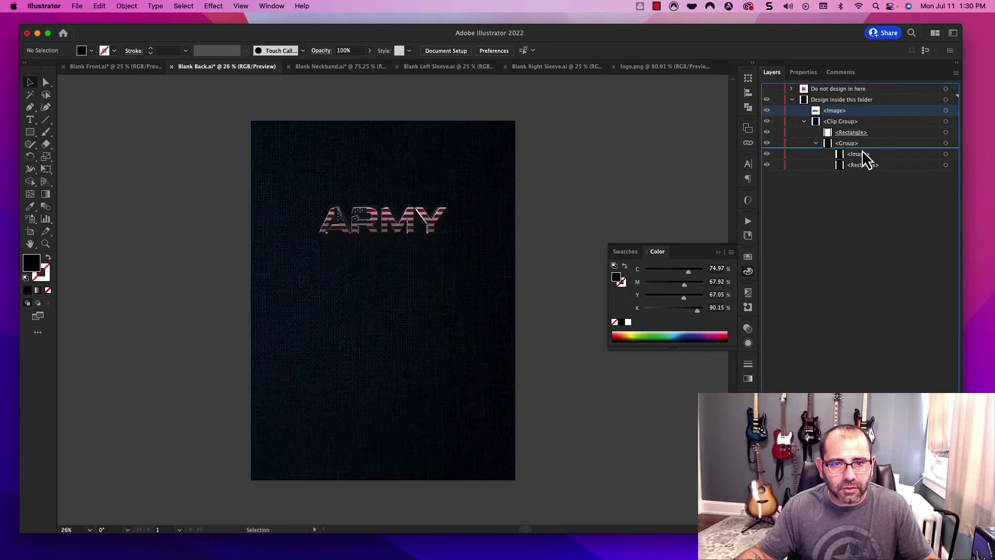
drag(833, 146, 829, 144)
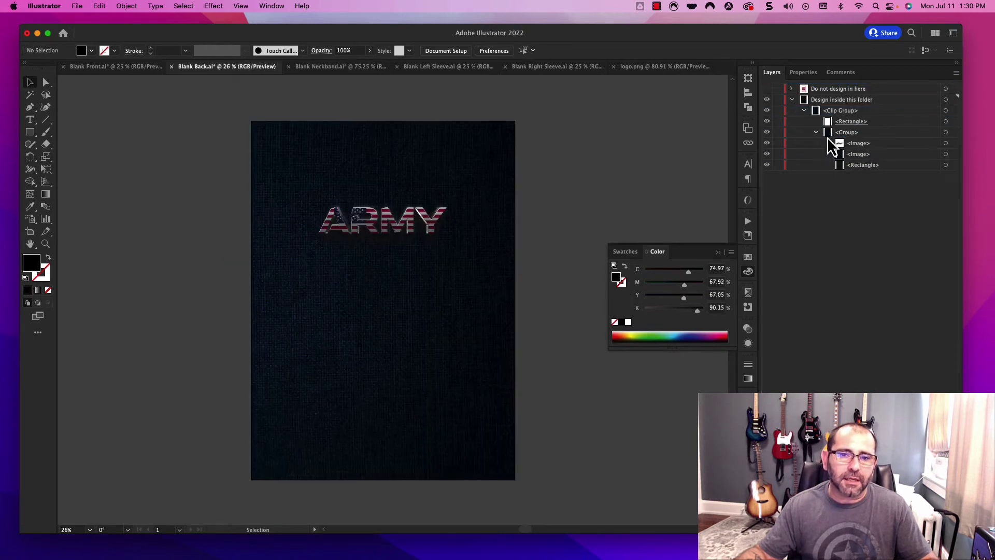
- Copy Blank Back's ARMY logo and fabric images into Blank Right Sleeve's design layer, positioning the fabric over the whole sleeve
click(873, 155)
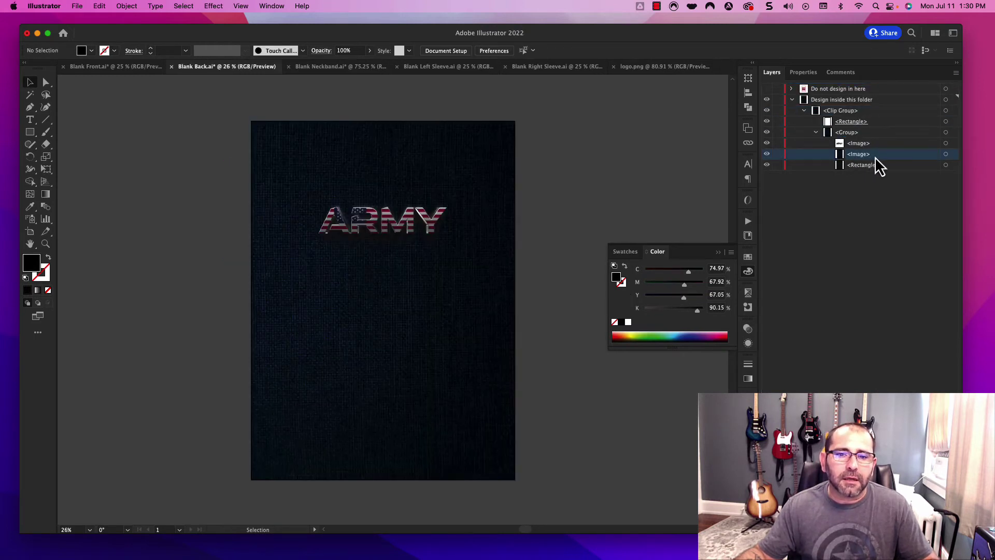
click(946, 154)
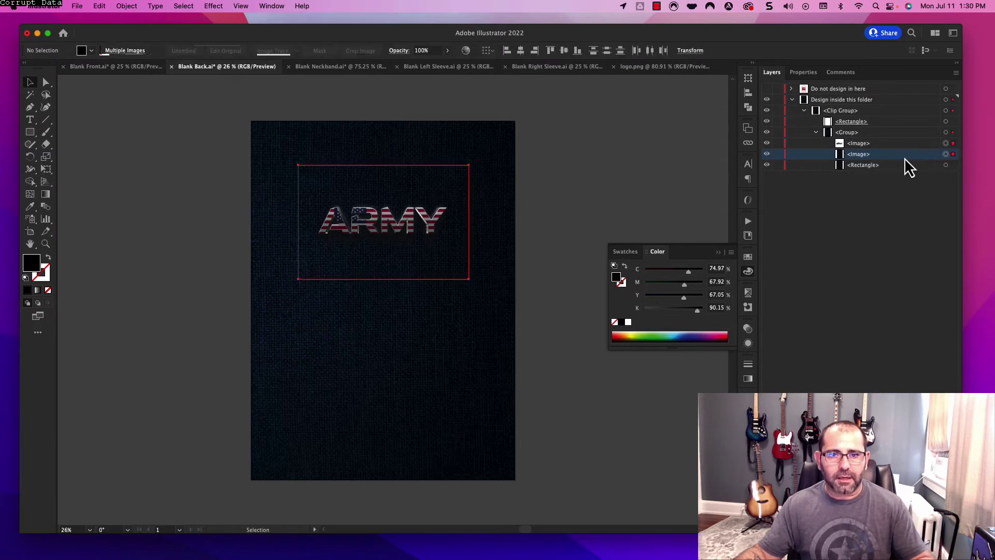
shift+click(902, 144)
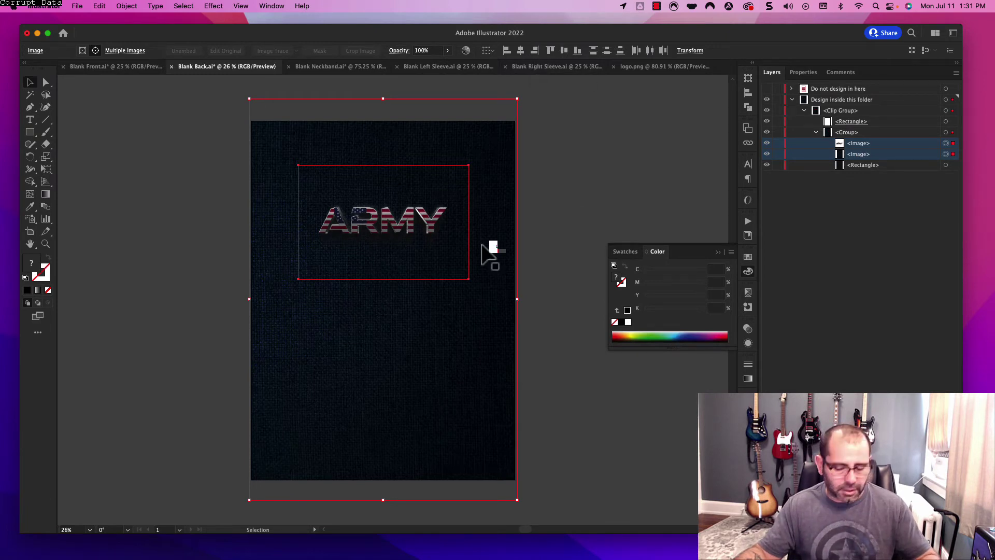
drag(482, 241, 447, 299)
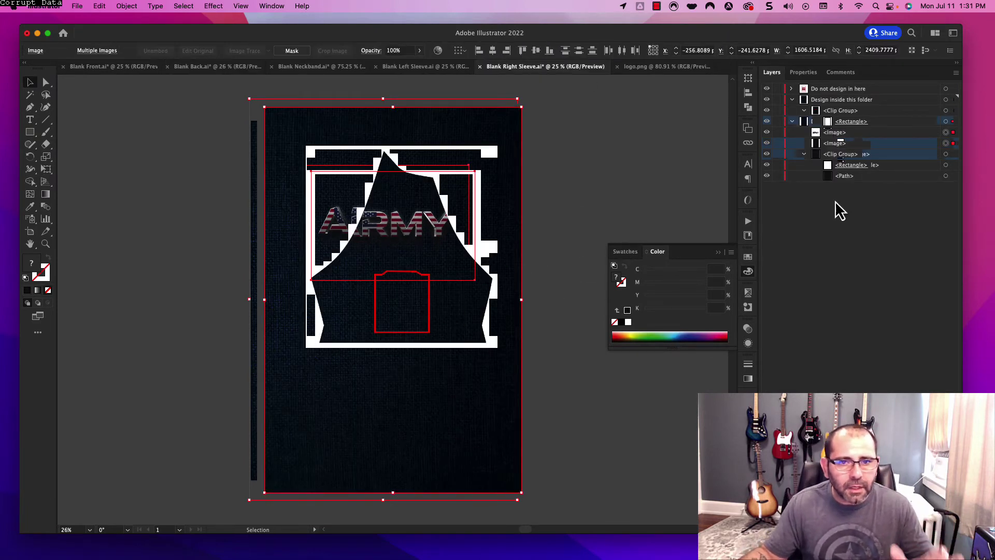
- Move the pasted logo and fabric images into Blank Right Sleeve's clip group, between the clipping rectangle and the path
drag(861, 142, 854, 144)
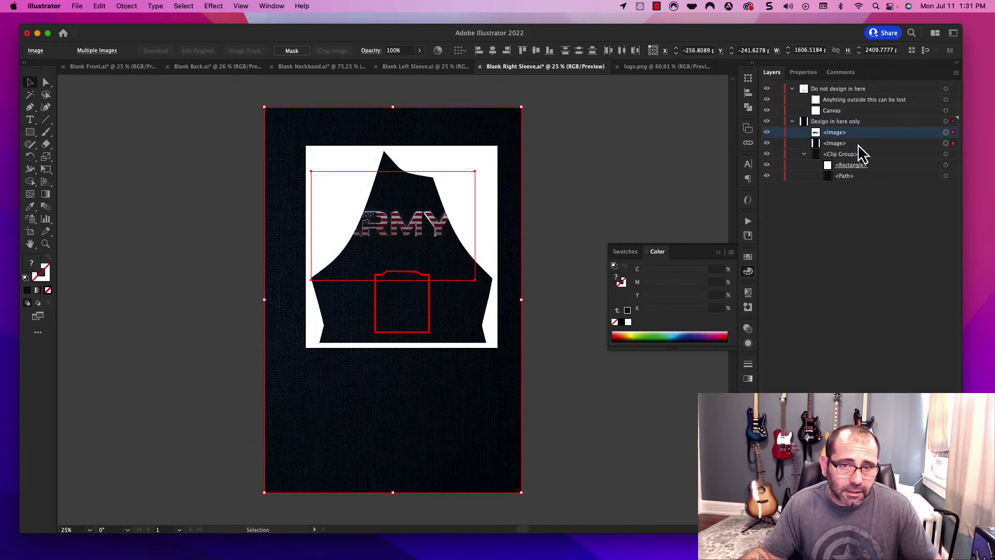
shift+click(859, 145)
drag(858, 144, 861, 159)
drag(864, 170, 869, 177)
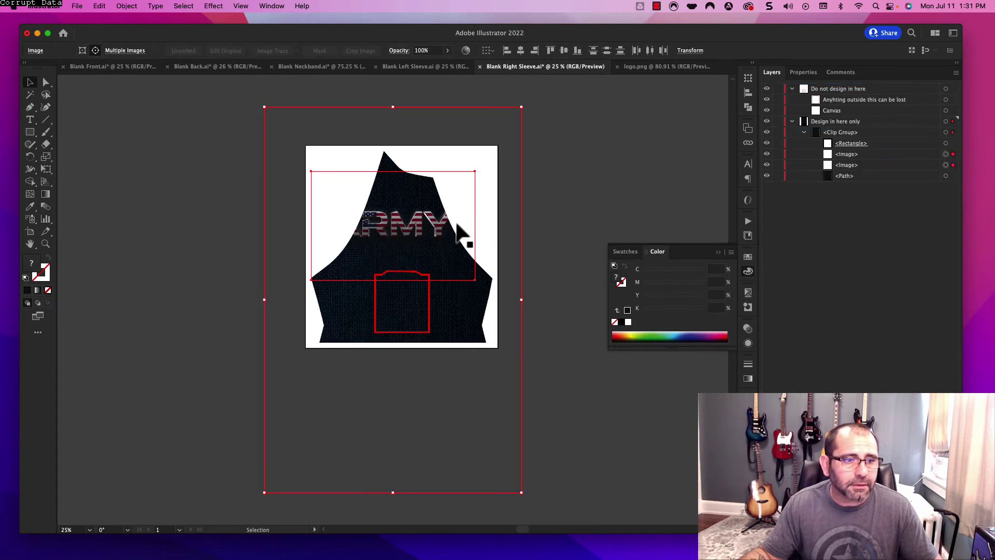
click(563, 224)
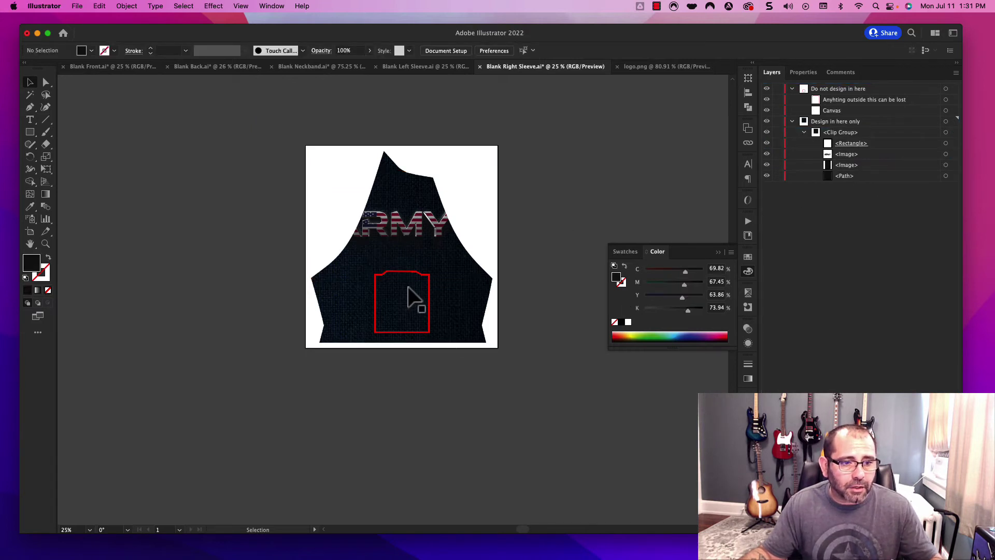
- Scale the right sleeve's ARMY logo proportionally to about 404 × 269 px and place its lettering near the bottom inside the red outline
click(946, 155)
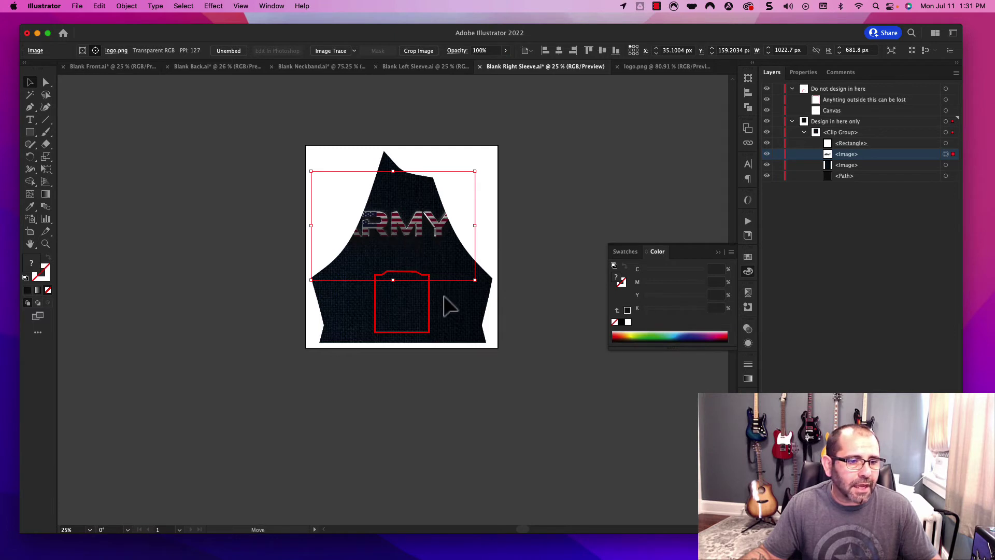
drag(445, 297, 451, 303)
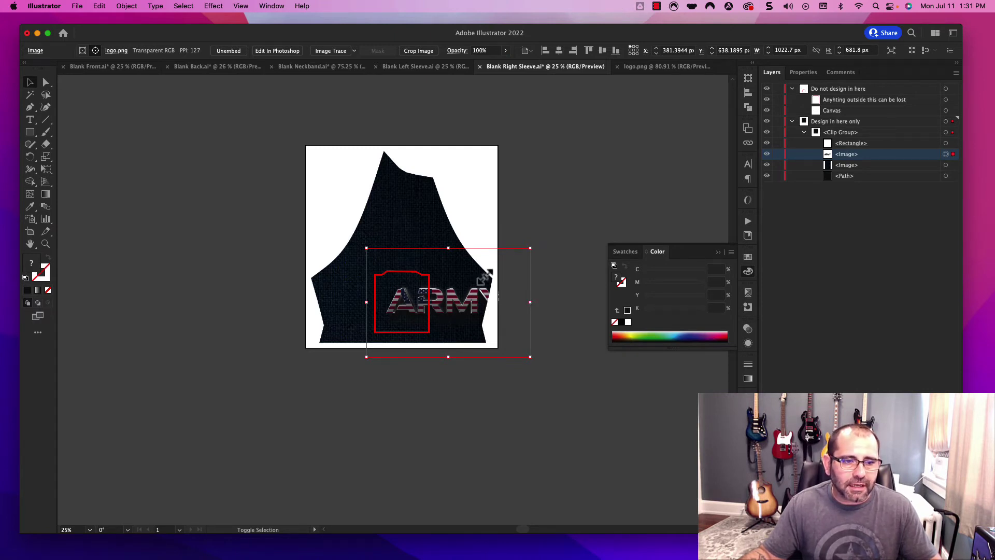
drag(485, 278, 444, 305)
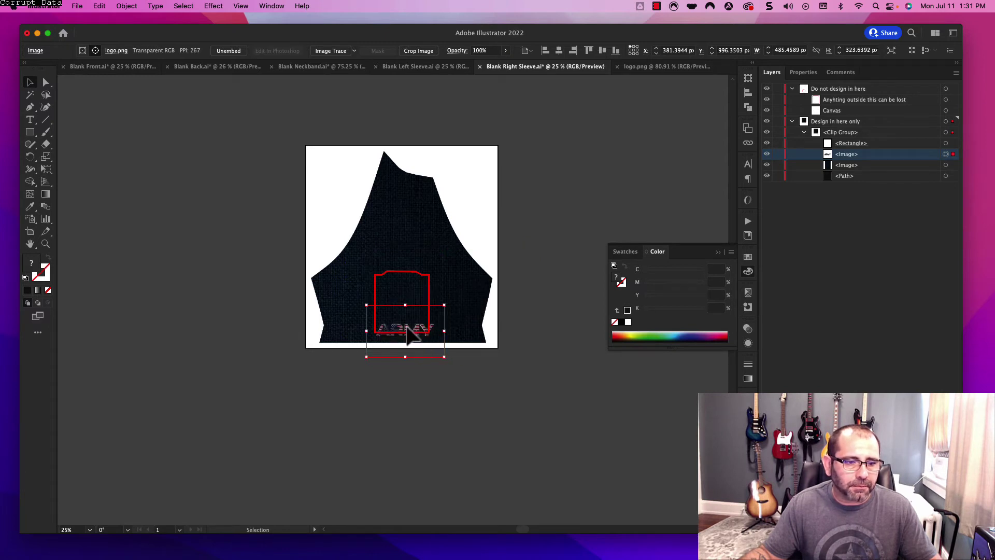
drag(410, 335, 438, 321)
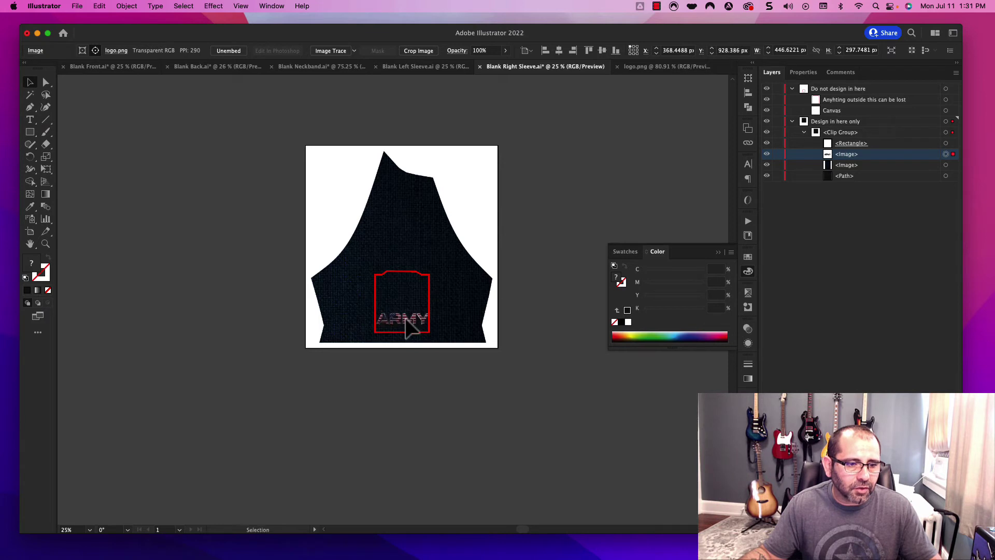
drag(442, 296, 424, 323)
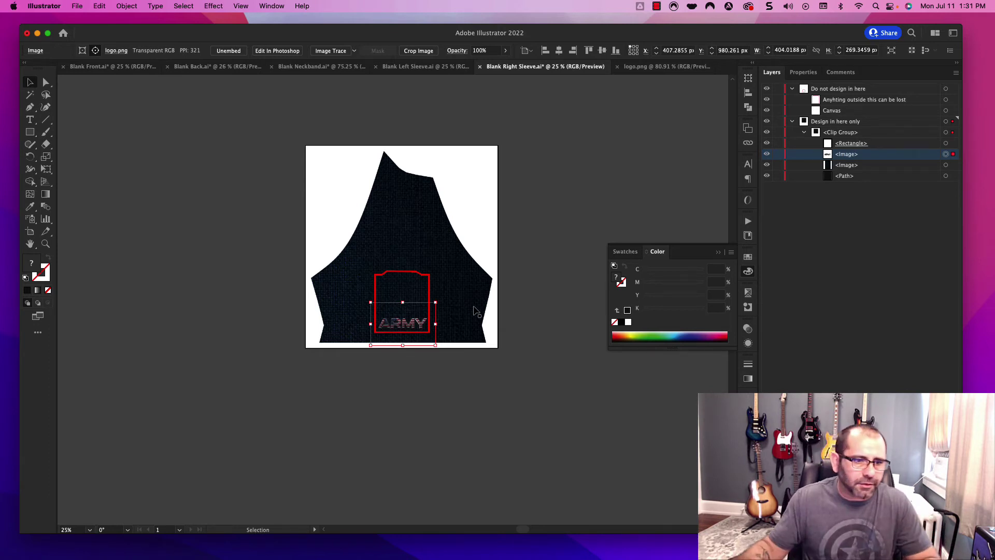
click(449, 343)
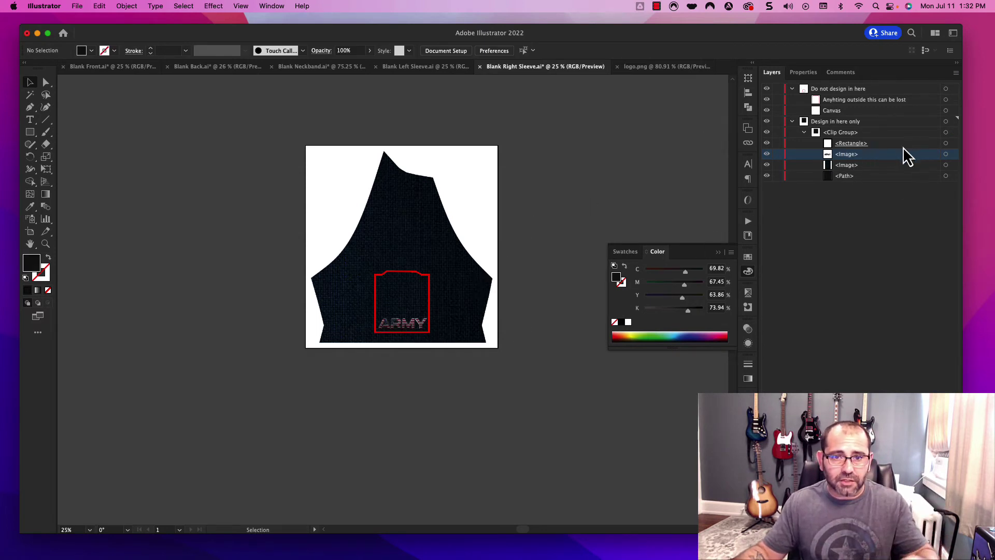
- Copy the right sleeve's logo and fabric images into Blank Left Sleeve, placing the logo near the bottom inside the red outline
click(946, 154)
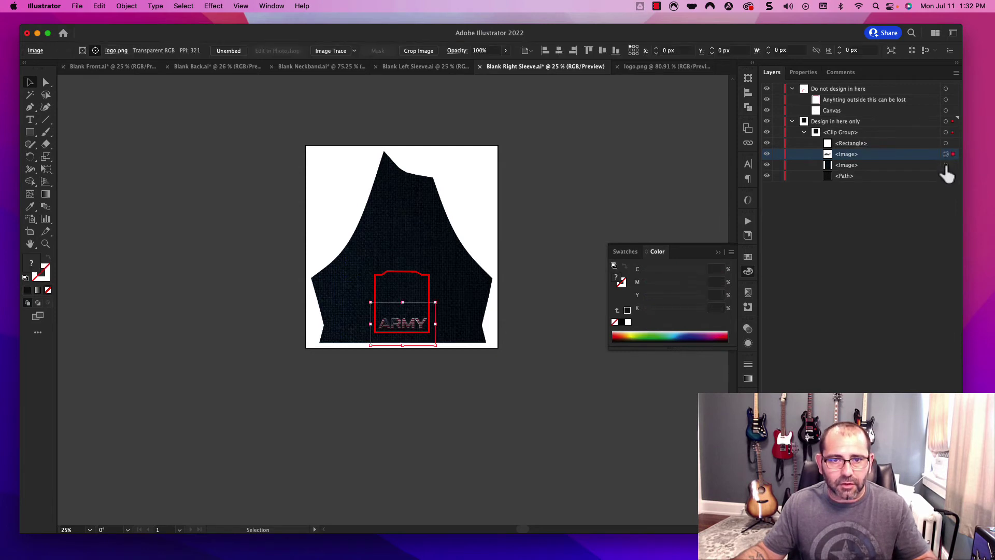
shift+click(921, 167)
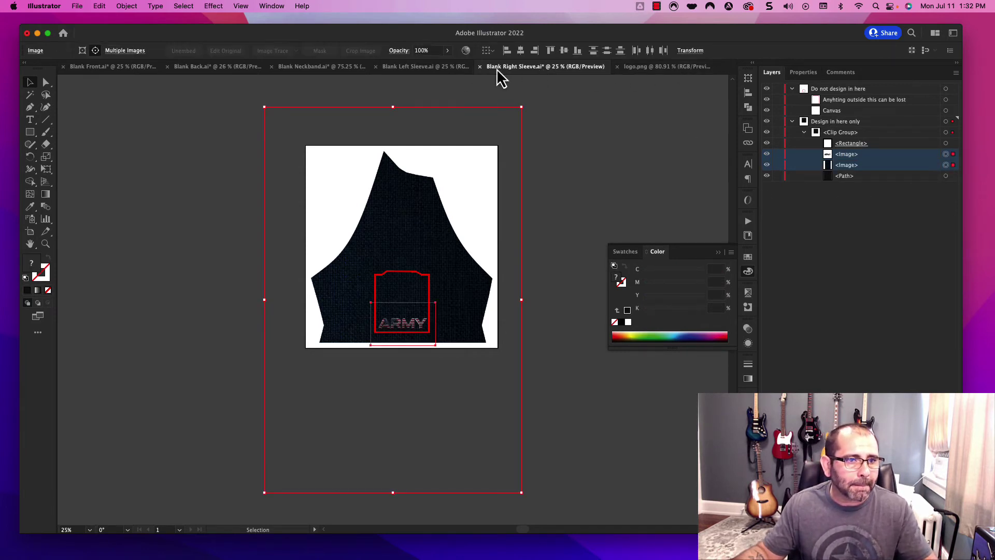
click(447, 73)
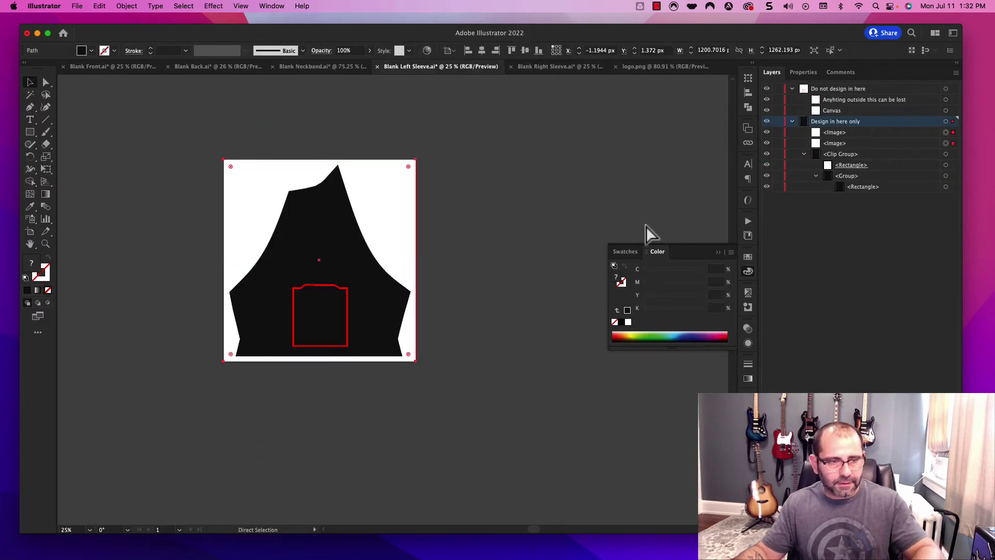
key(super+v)
drag(471, 346, 390, 362)
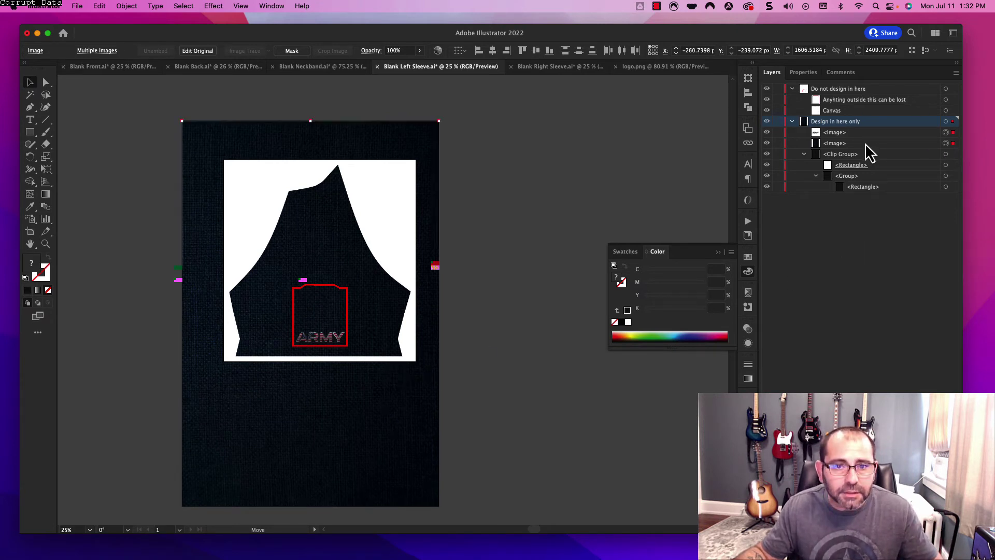
- Move the pasted logo and fabric images into the inner group of Blank Left Sleeve's clip group, above its rectangle
drag(866, 143, 880, 184)
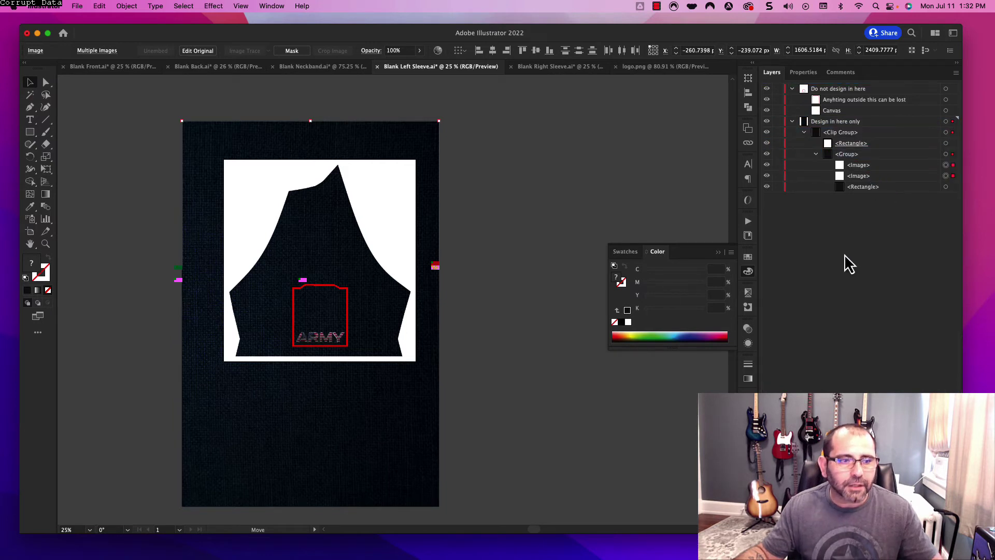
click(539, 309)
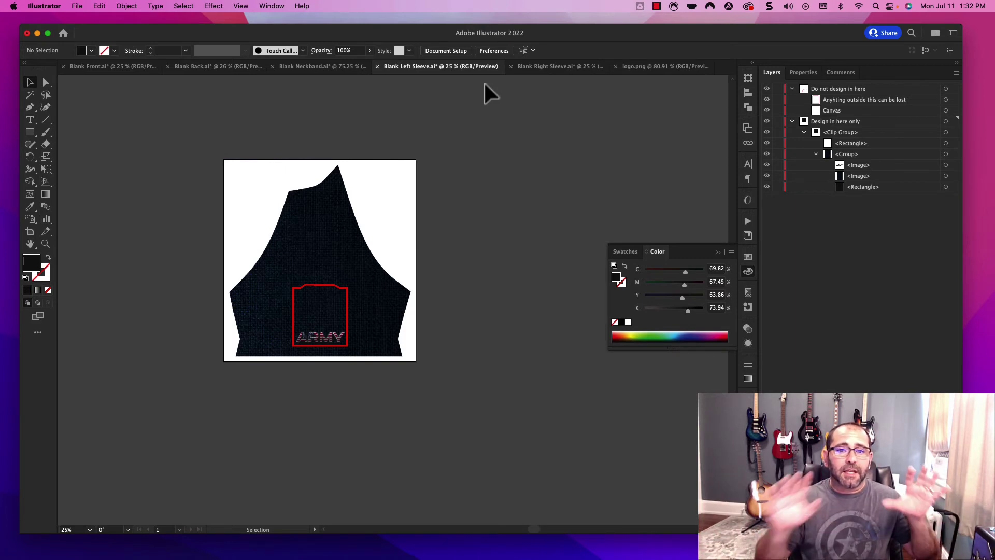
- Switch to Blank Front and compare the design with the template layer shown and hidden, leaving the template hidden
click(132, 69)
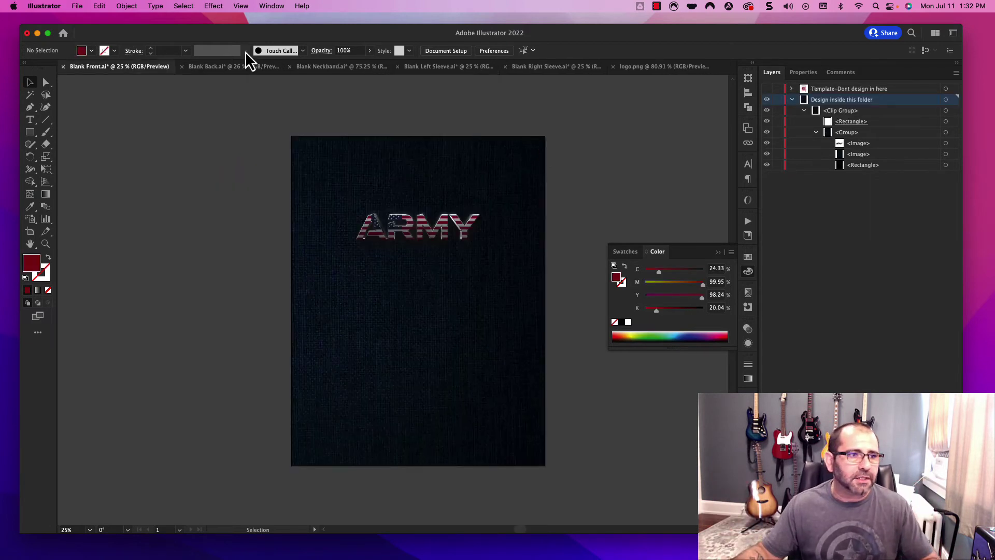
click(767, 89)
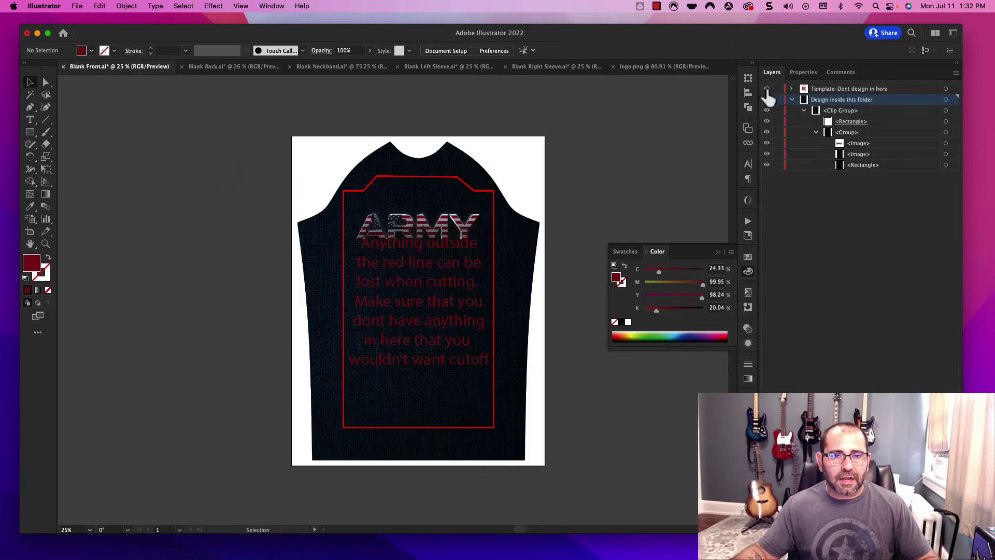
click(767, 89)
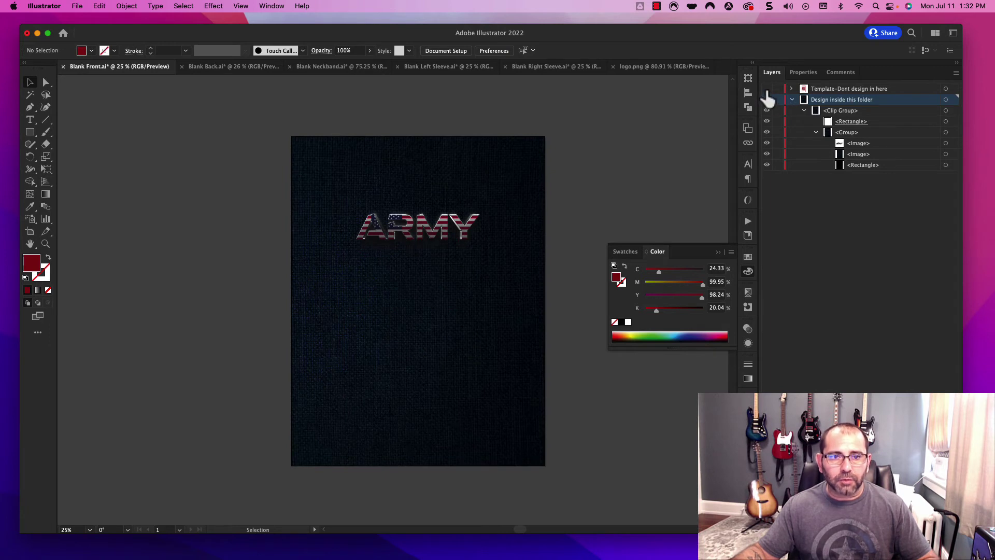
click(767, 92)
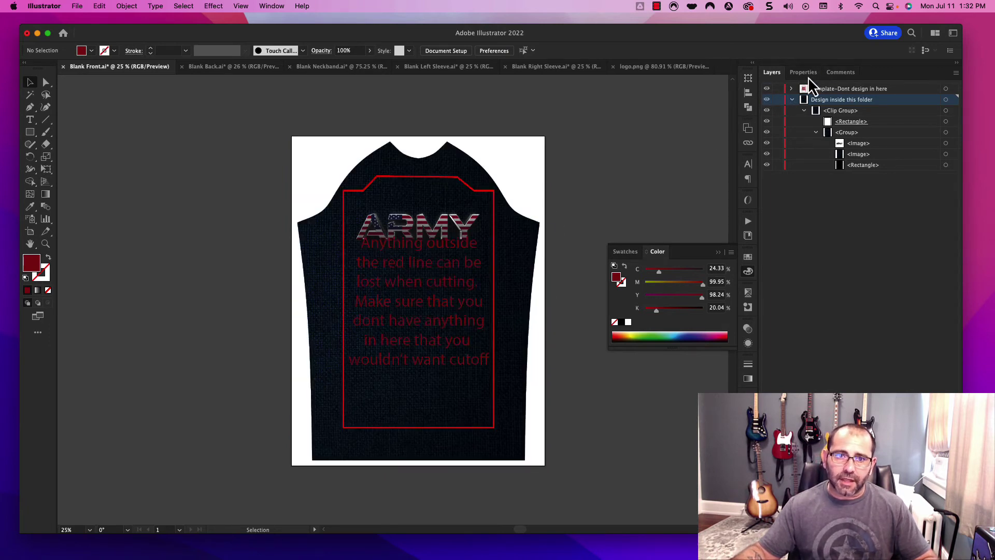
click(766, 89)
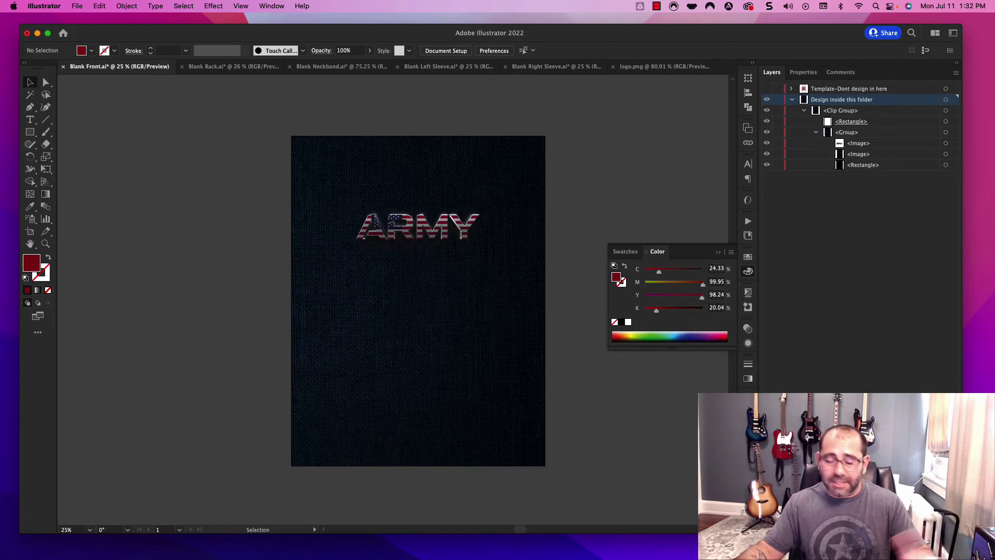
key(alt)
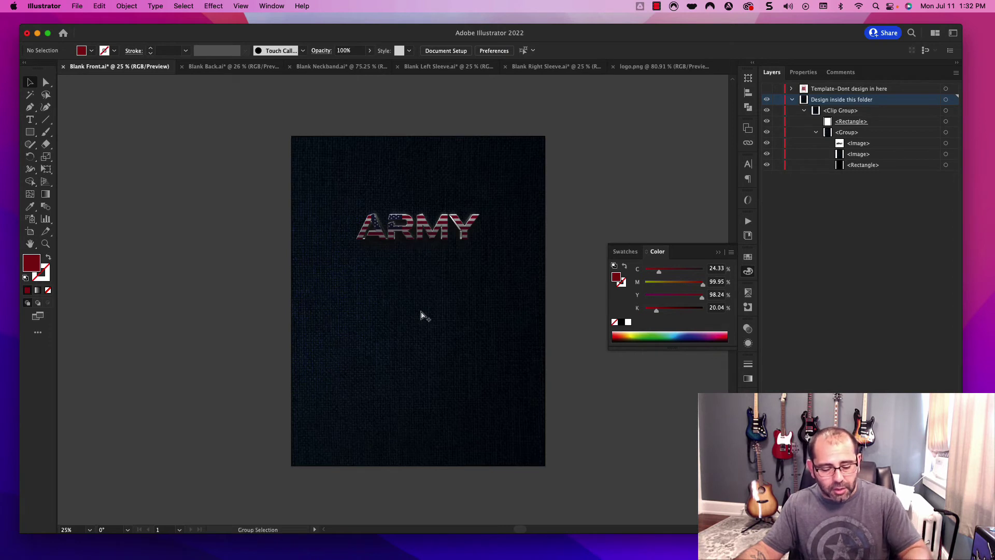
- Set up the front design's Save for Web export as a PNG-24 at 6300 × 8191 px
key(super+alt+shift+s)
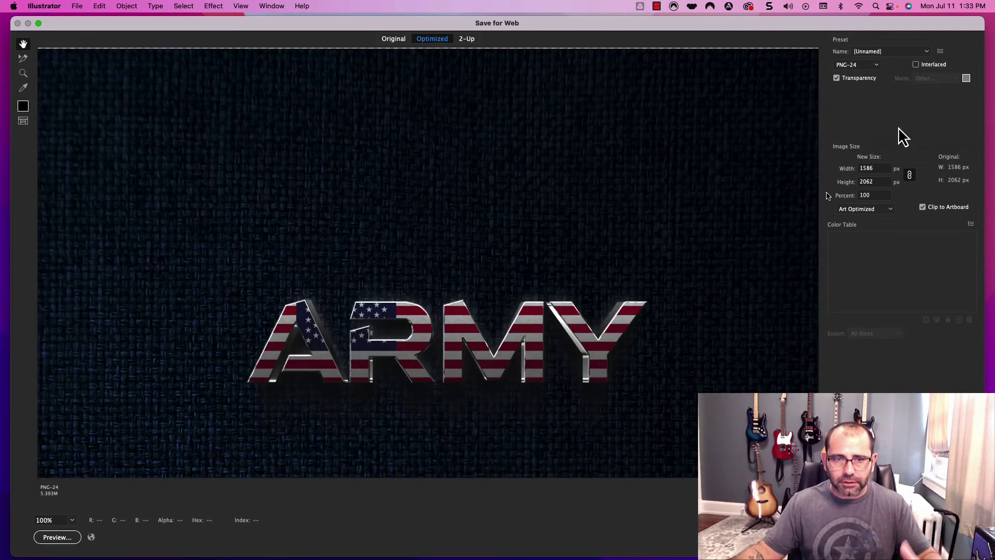
click(861, 169)
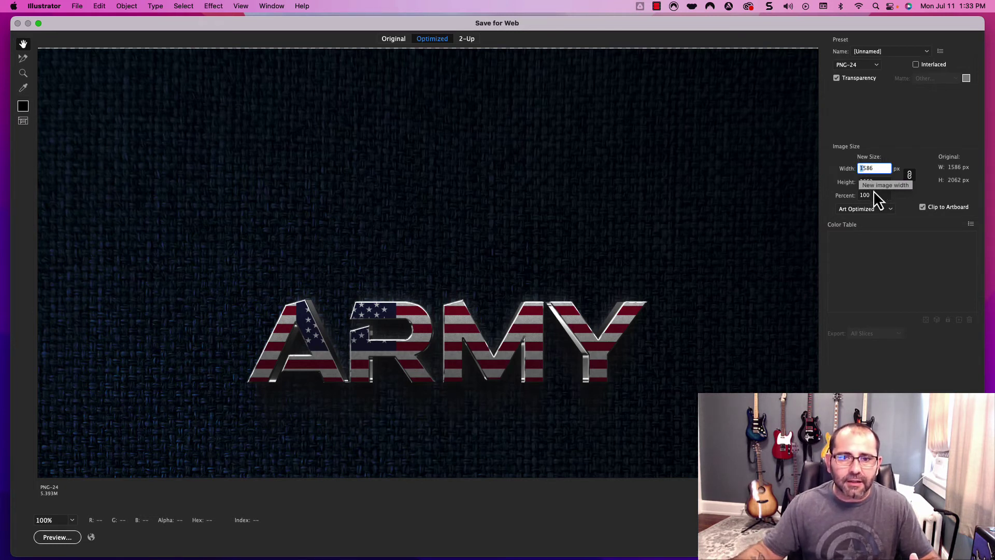
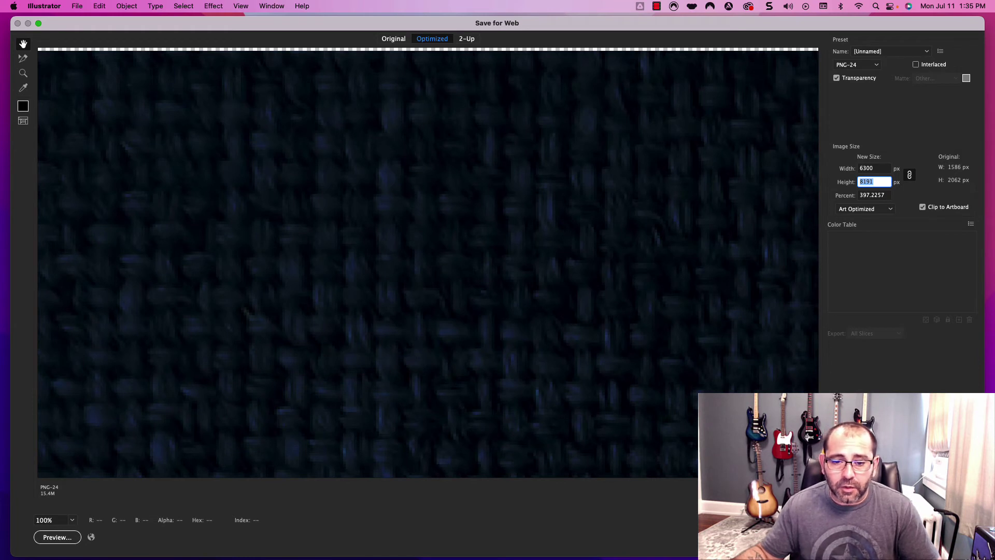
key(Return)
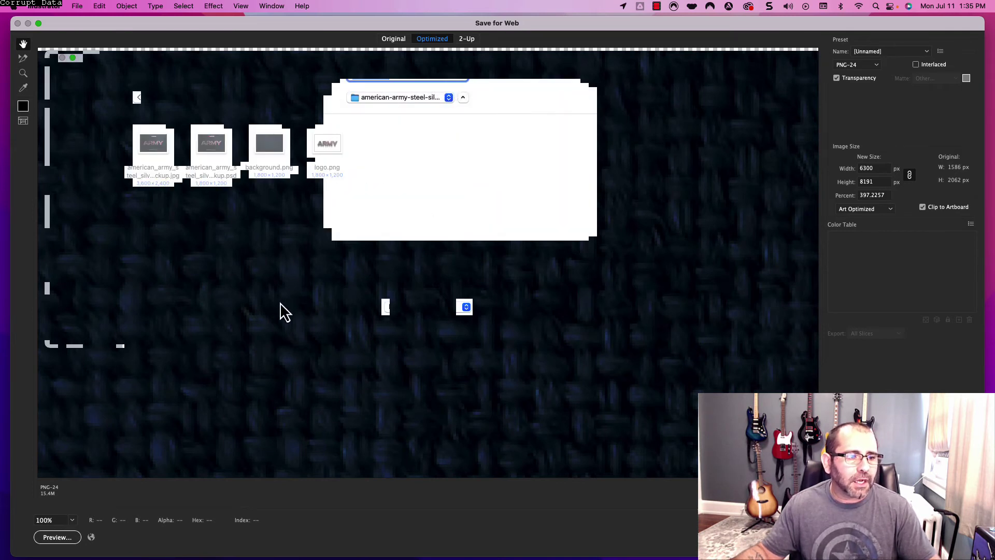
- Create a new folder named Template Files inside the american-army-steel-silver-metal-3d-editable-text-effect-mockup folder for the exports
click(177, 333)
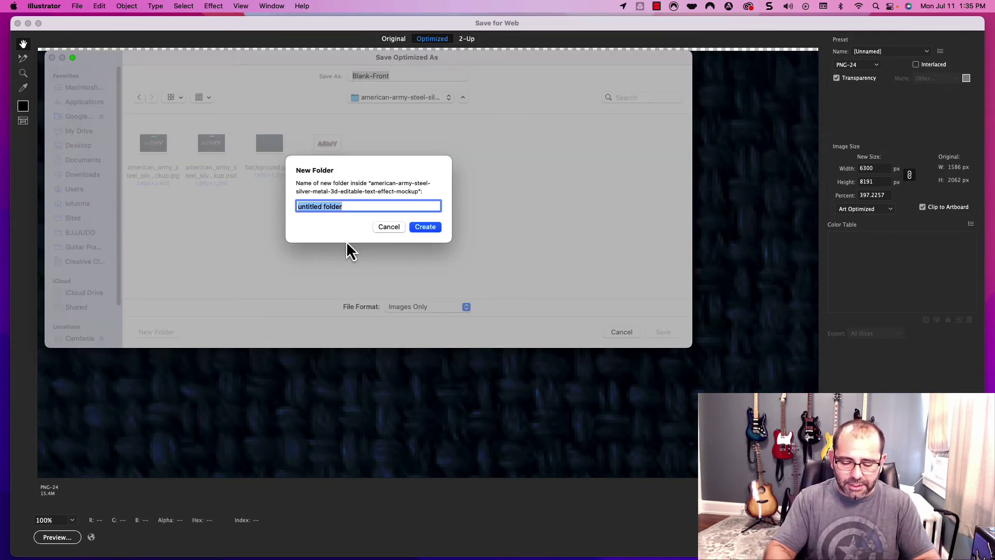
text(Template )
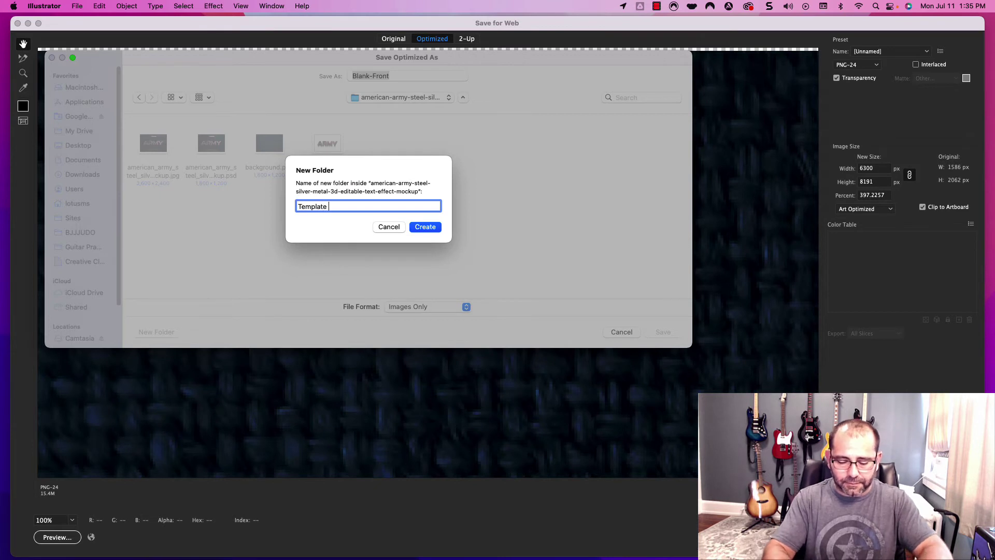
text(Files)
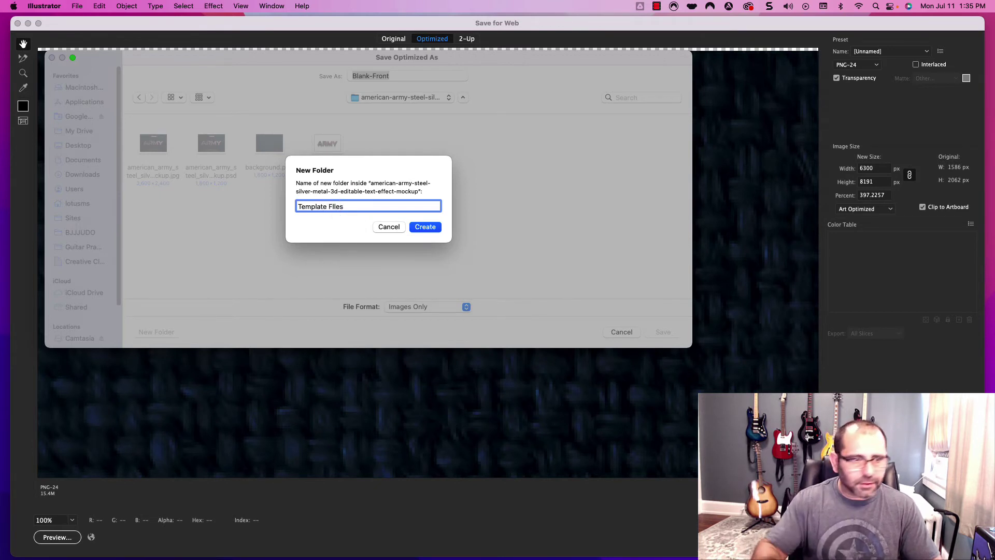
click(425, 226)
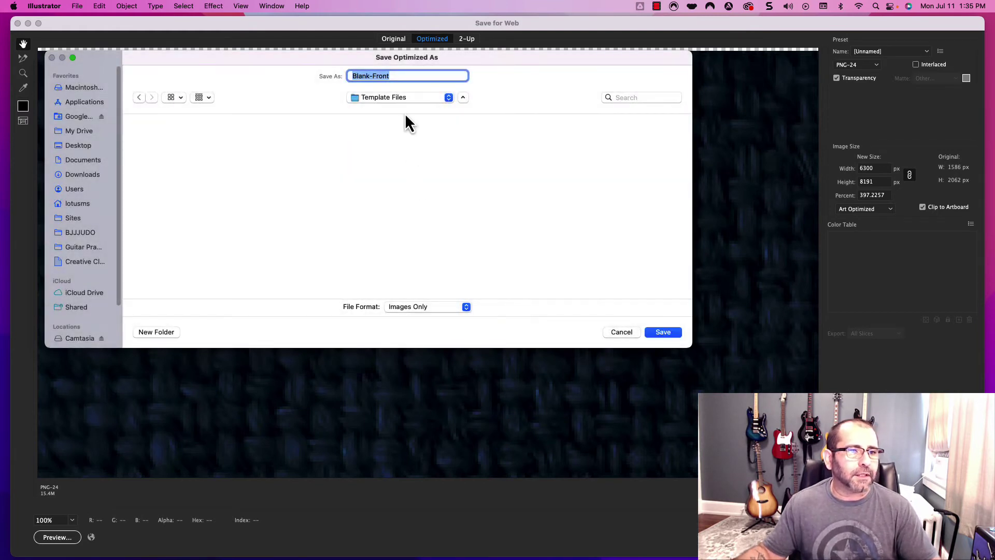
- Name the exported image Front and save it in the Template Files folder
click(373, 76)
key(BackSpace)
key(BackSpace)
key(BackSpace)
key(BackSpace)
key(BackSpace)
key(BackSpace)
click(369, 76)
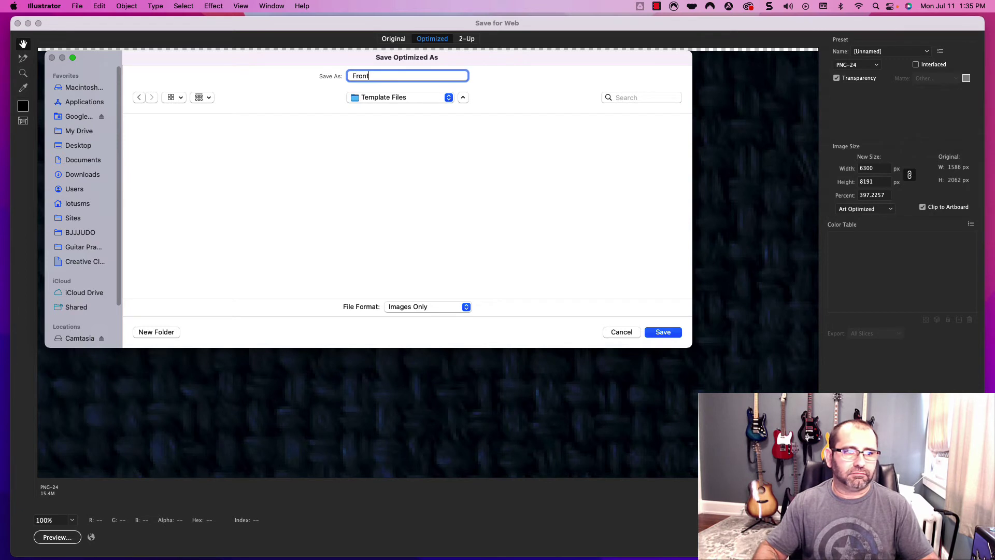
click(664, 332)
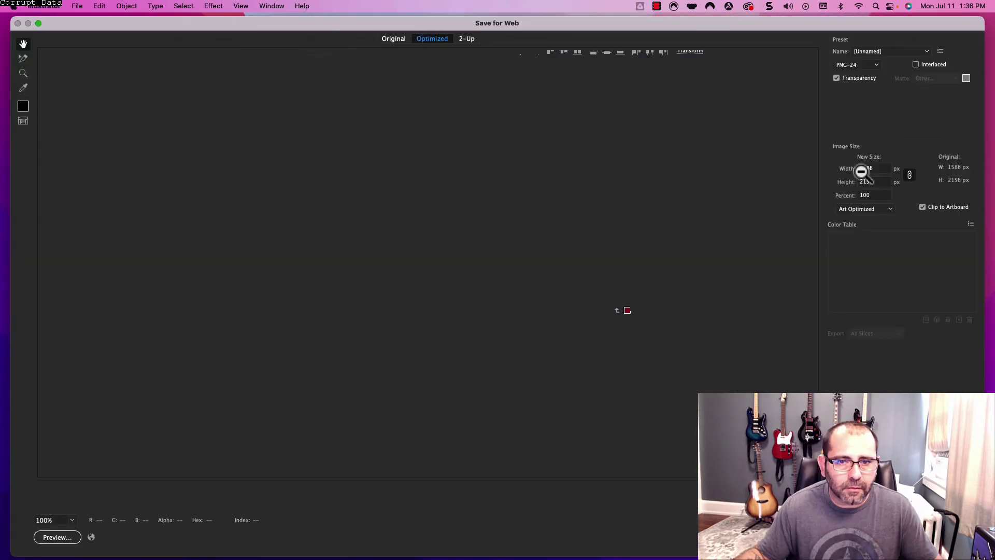
- Export the back design as a PNG-24 at 6026 × 8192 px into the Template Files folder
text(6026)
key(Return)
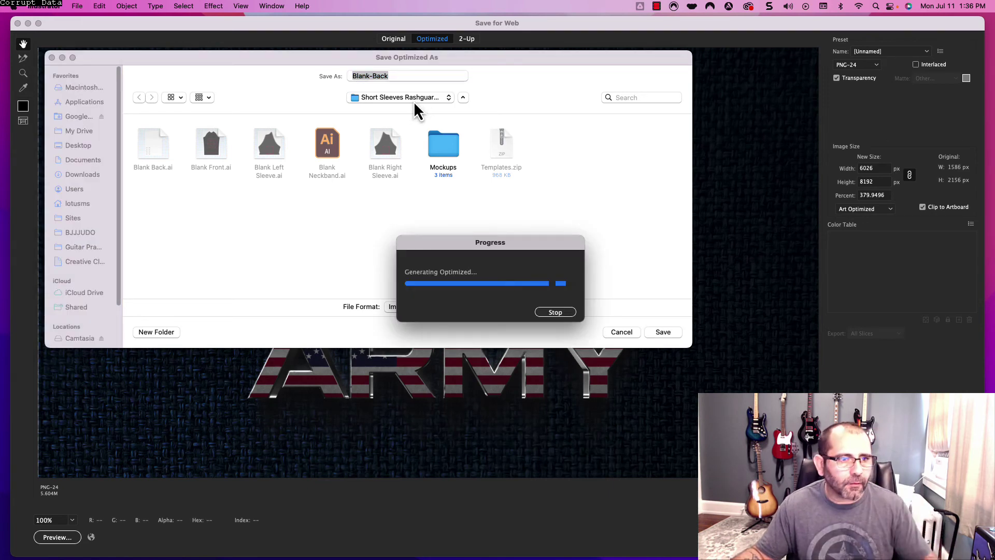
click(414, 101)
click(393, 173)
click(663, 332)
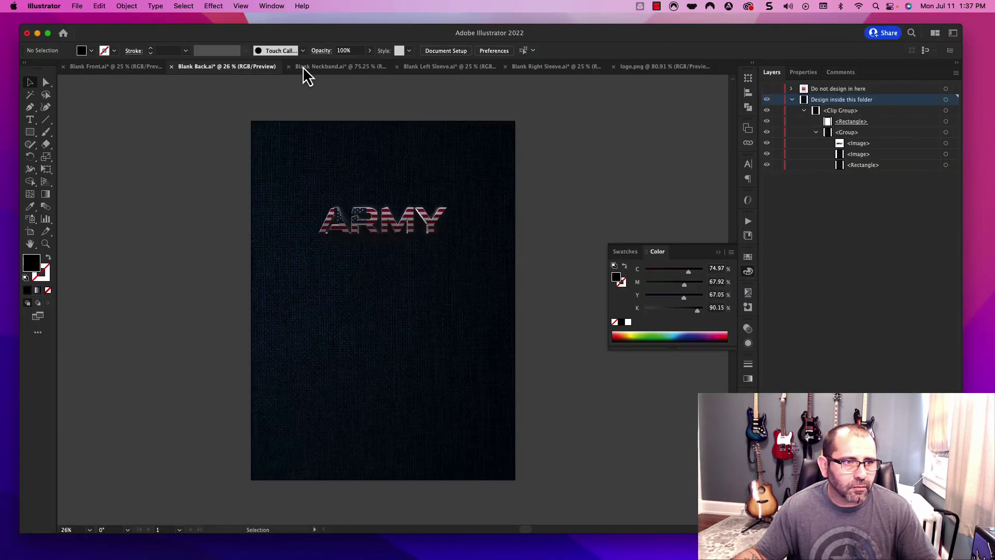
- Export the Blank Neckband design for web at a width of 8192 px into the Template Files folder
click(304, 68)
key(super+alt+shift+s)
text(8192)
key(Return)
click(399, 97)
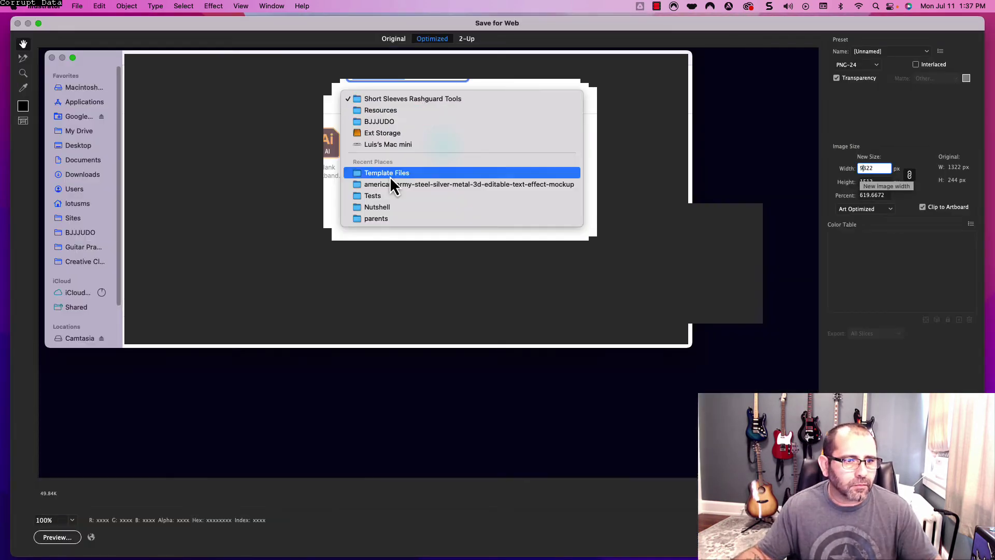
click(392, 173)
click(663, 331)
- Export the Blank Left Sleeve design as a PNG-24 at 7778 × 8191 px into the Template Files folder
click(363, 67)
key(super+alt+shift+s)
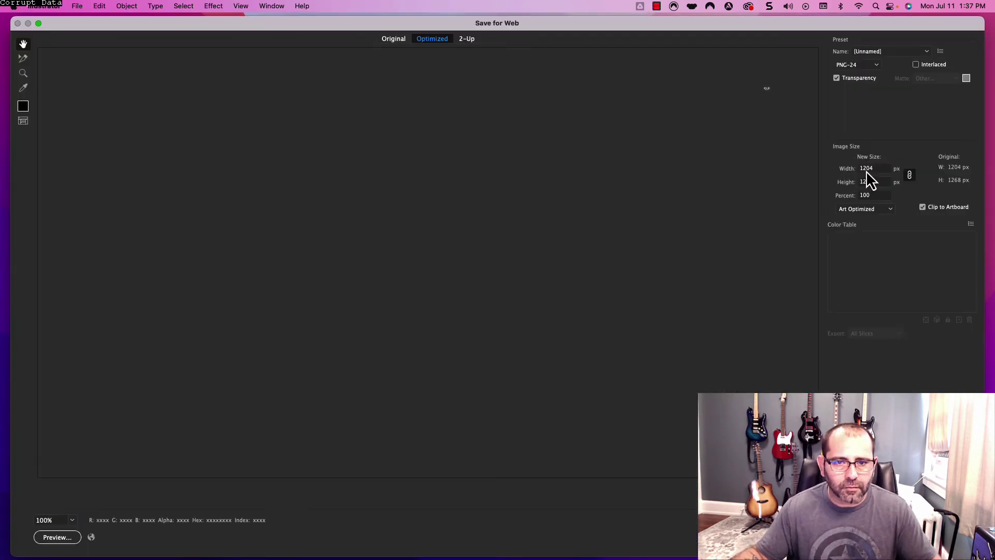
text(7778)
key(Return)
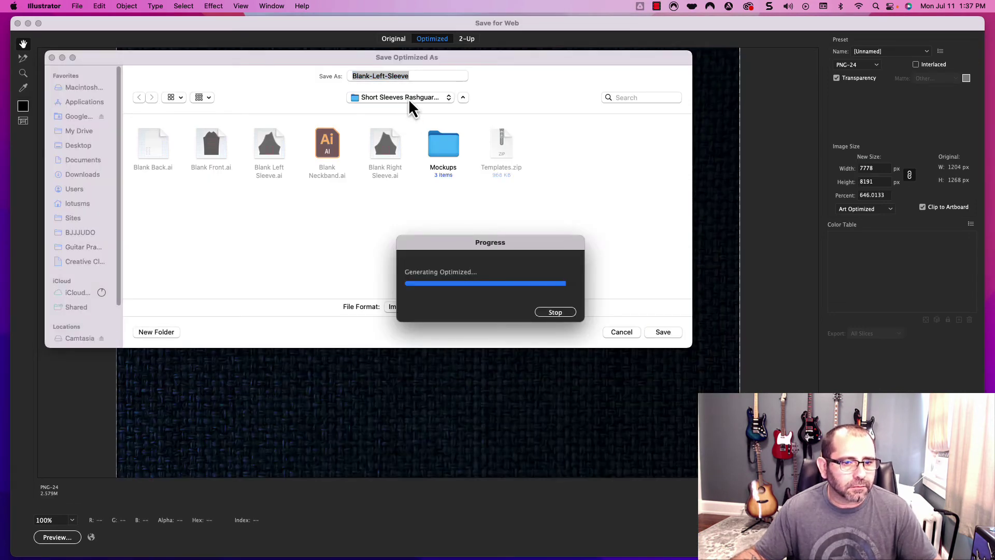
click(408, 98)
click(375, 174)
key(Return)
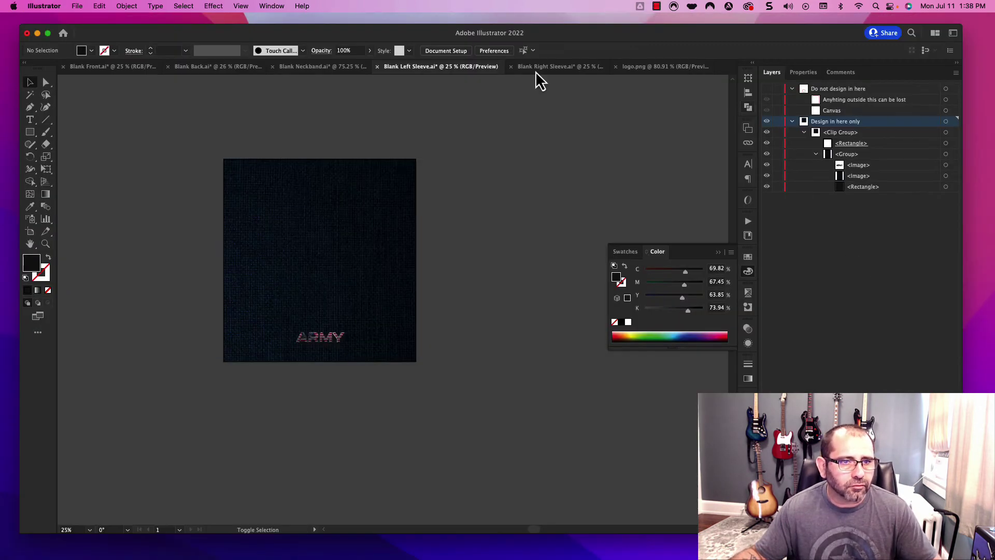
- Export the Blank Right Sleeve design as a PNG-24 at 7778 × 8191 px into the Template Files folder
click(534, 69)
key(super+alt+shift+s)
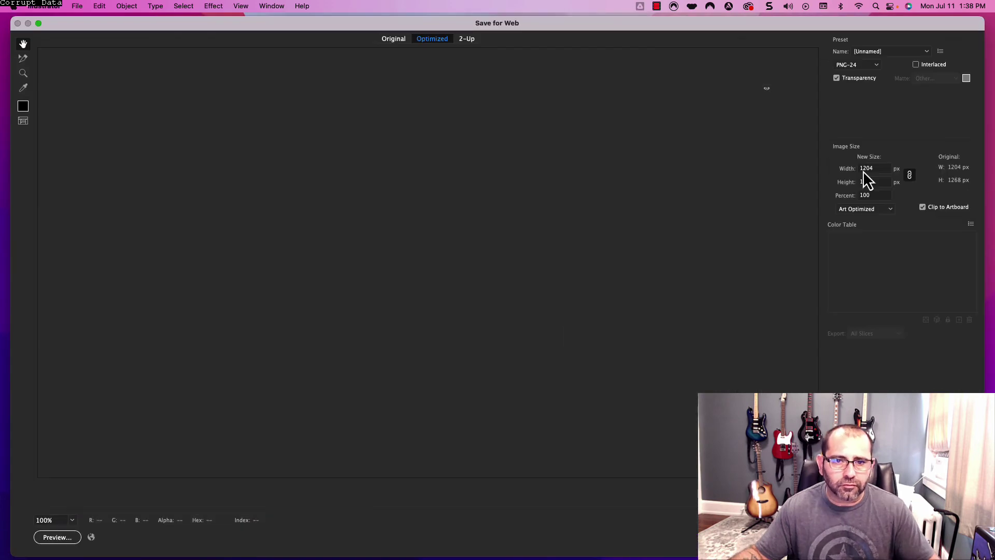
text(7778)
key(Return)
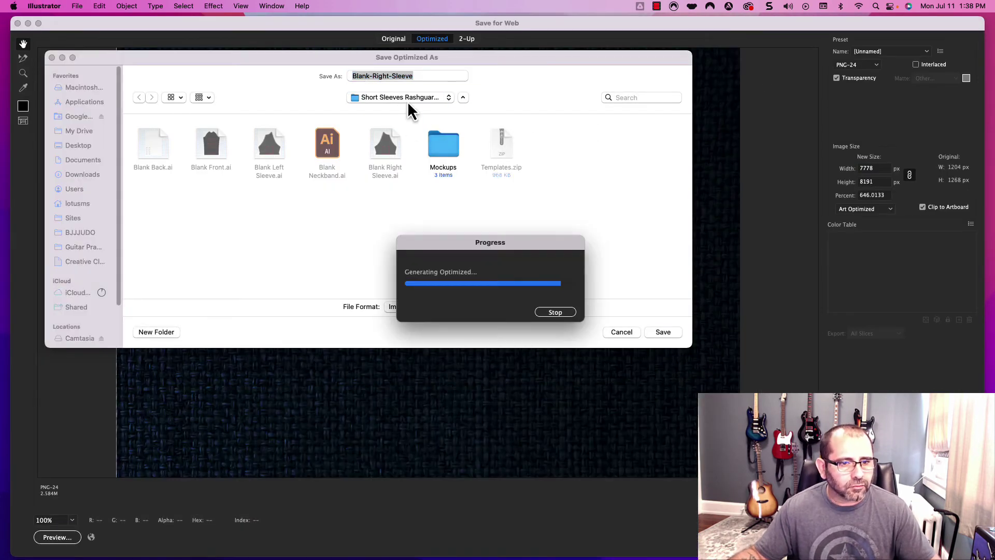
click(408, 101)
click(408, 103)
click(663, 331)
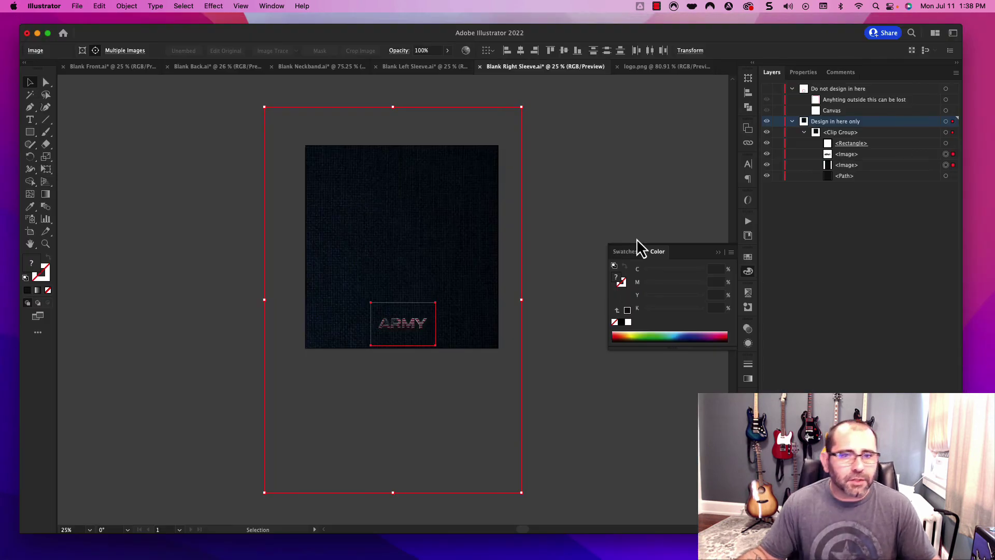
- Deselect the right sleeve artwork, close logo.png and minimize the Illustrator window
click(617, 104)
click(617, 67)
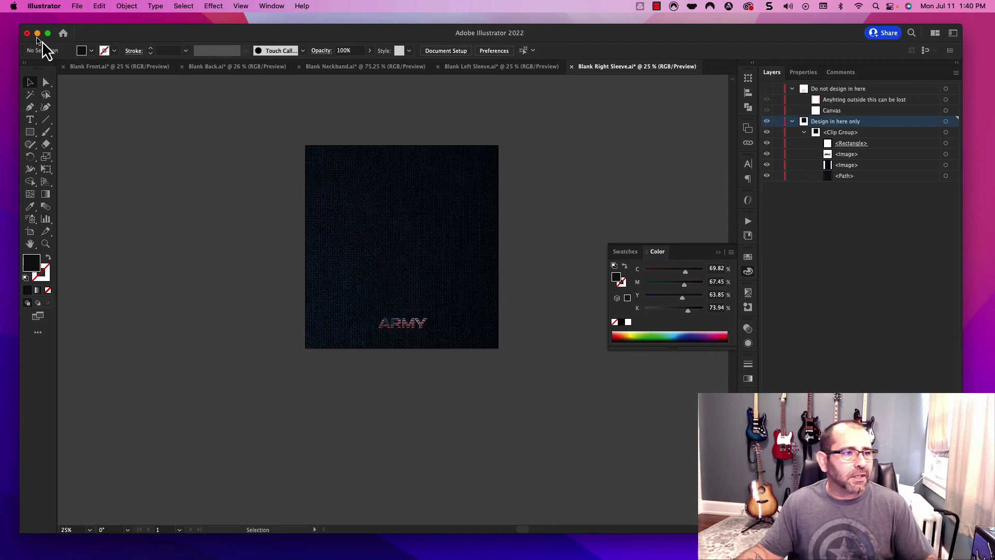
click(38, 33)
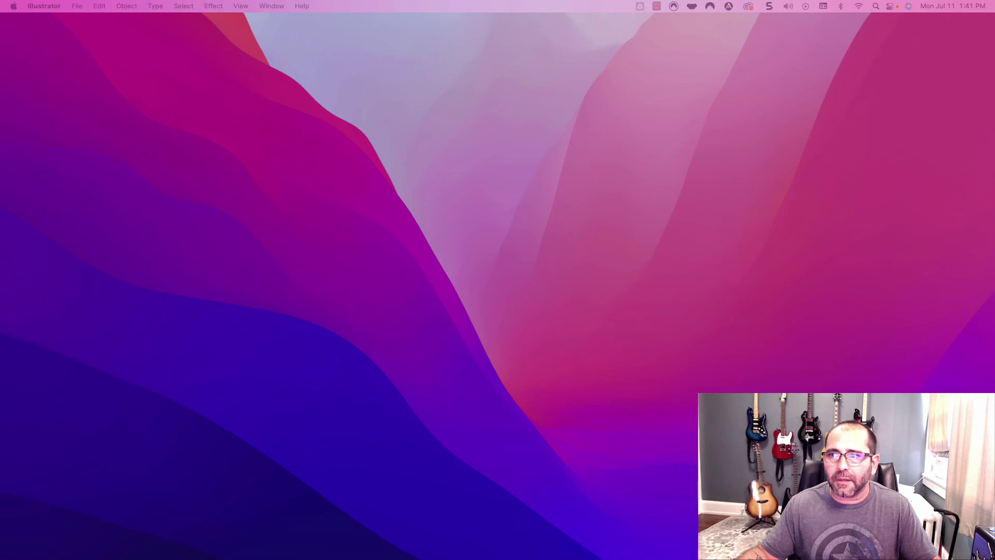
- Switch to Photoshop and close the ARMY text-effect mockup document without saving its changes
key(super+Tab)
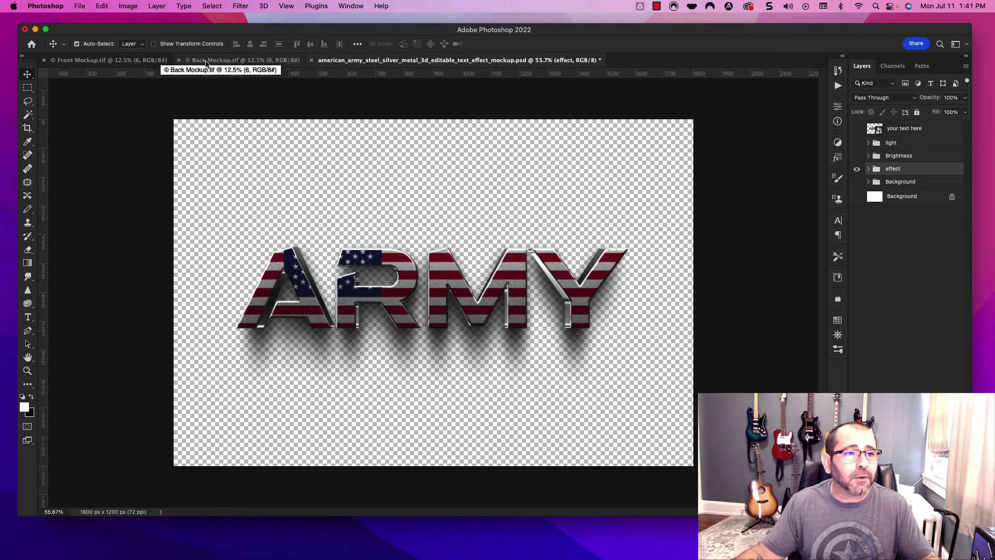
click(311, 60)
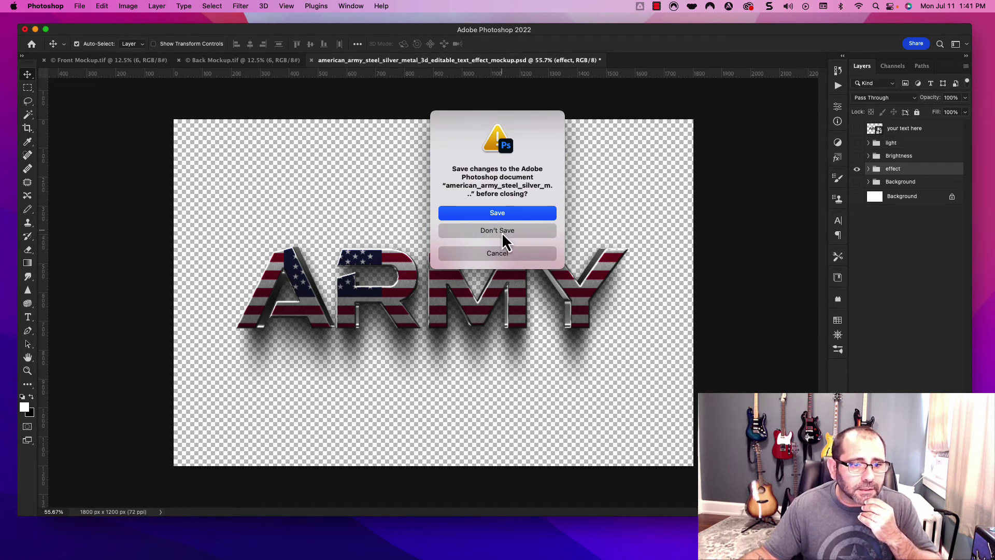
click(501, 233)
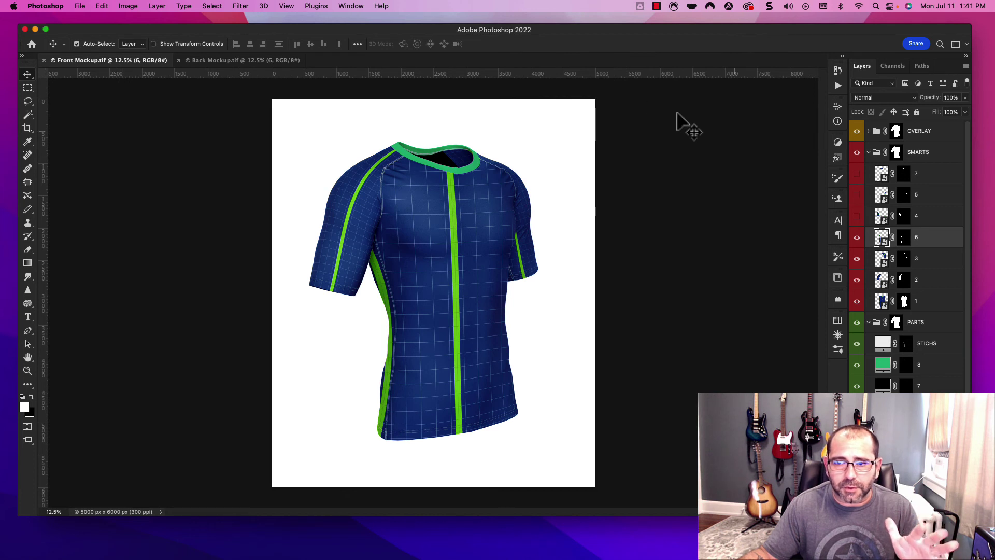
- Show and hide smart object layer 7 in the front mockup to examine which part of the shirt it covers
click(922, 176)
click(857, 175)
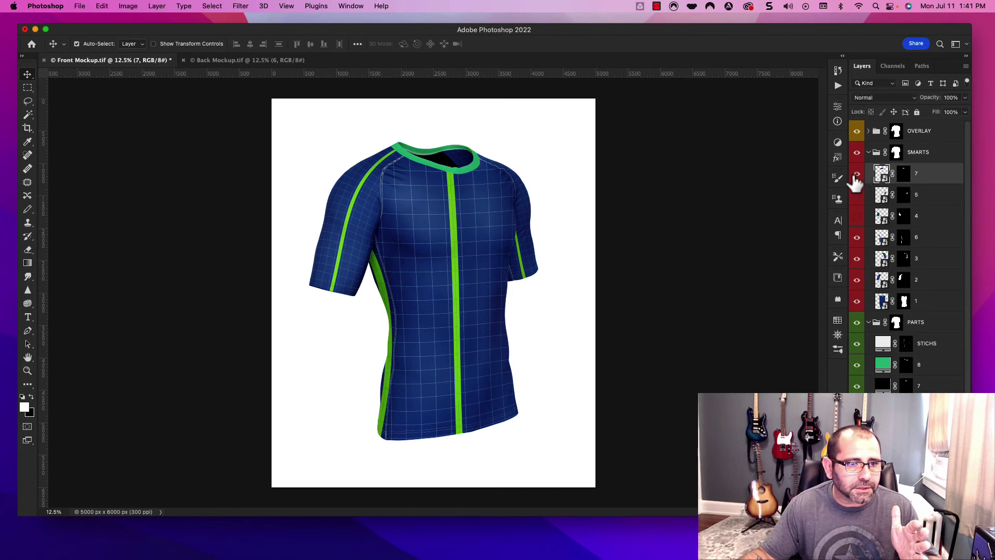
click(857, 174)
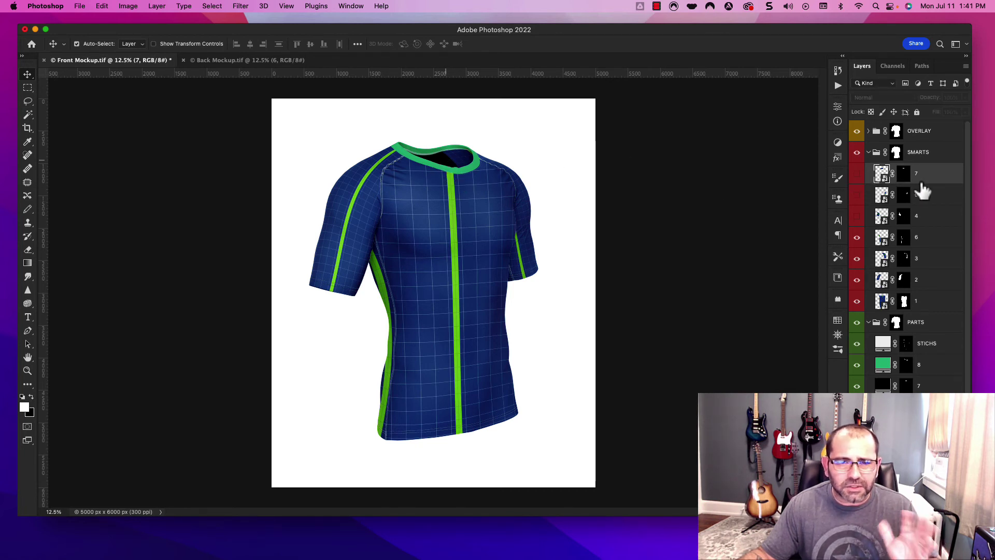
click(857, 174)
click(857, 176)
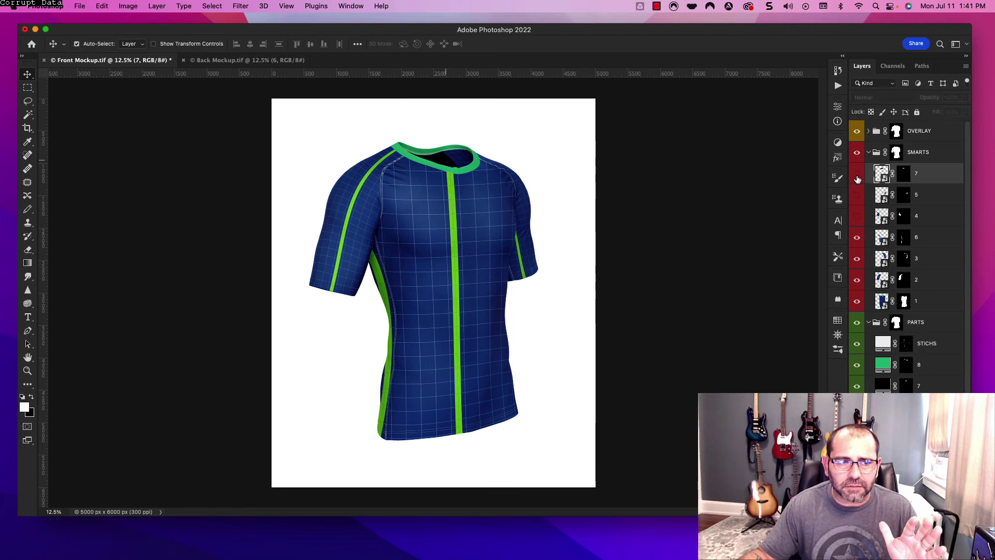
click(858, 175)
click(858, 176)
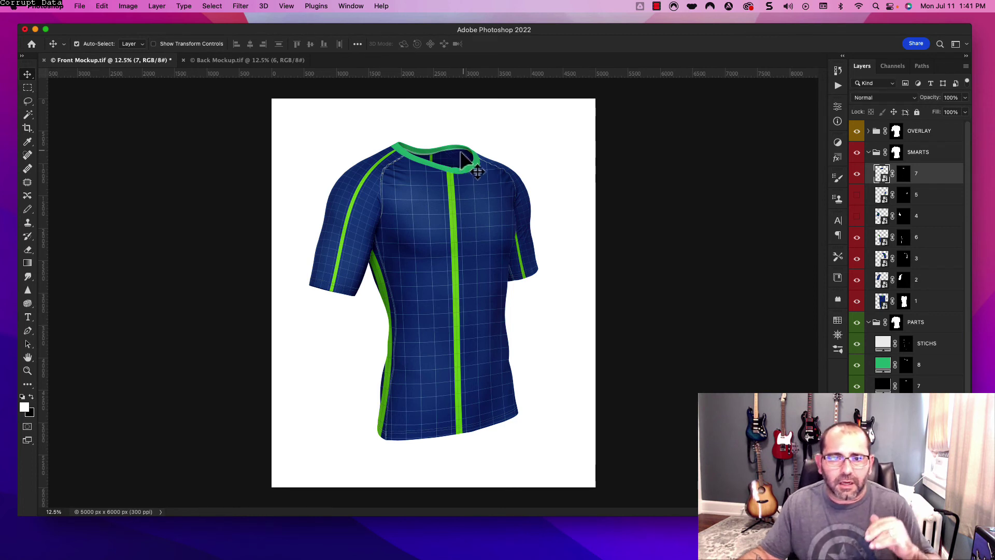
click(858, 174)
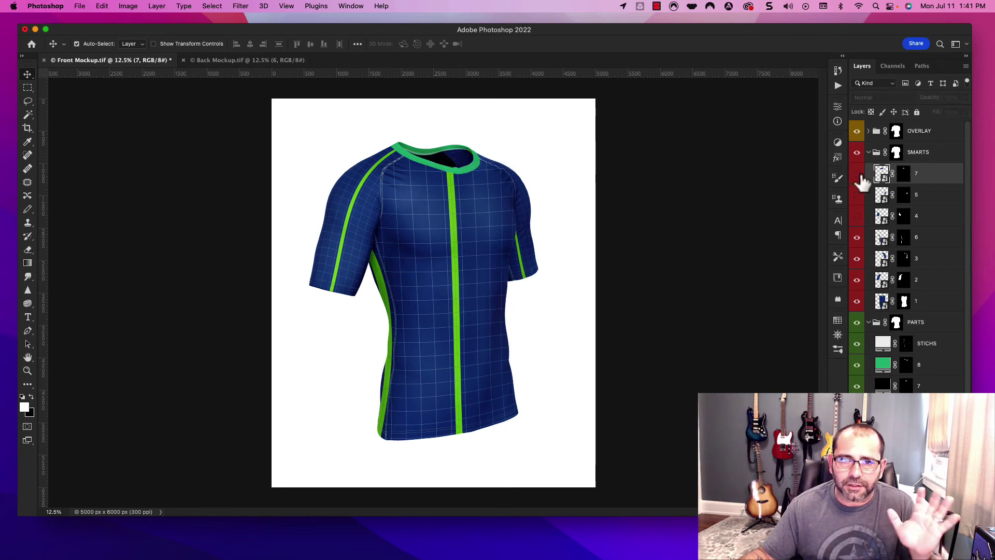
click(858, 174)
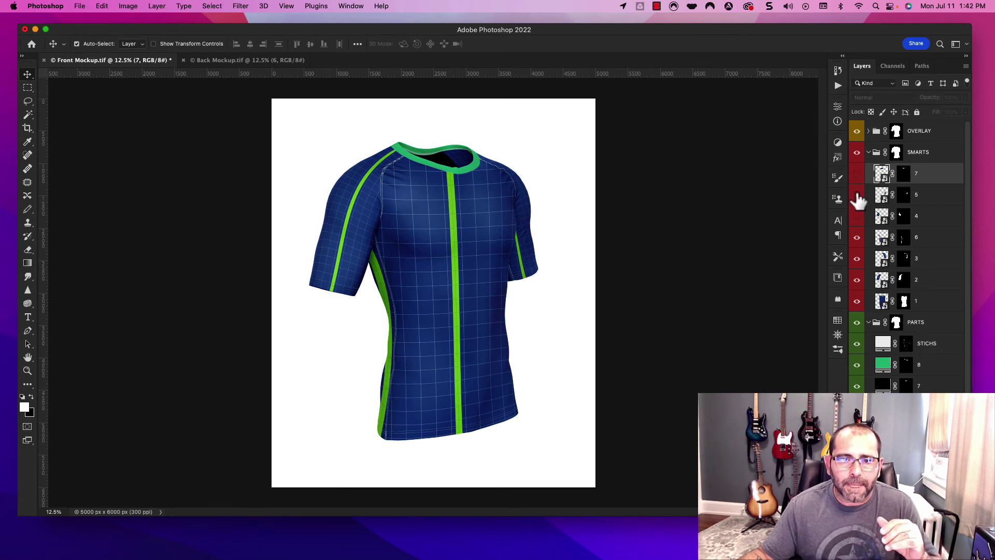
- Toggle the visibility of smart object layers 5, 4 and 6 to examine which shirt areas each one covers
click(856, 196)
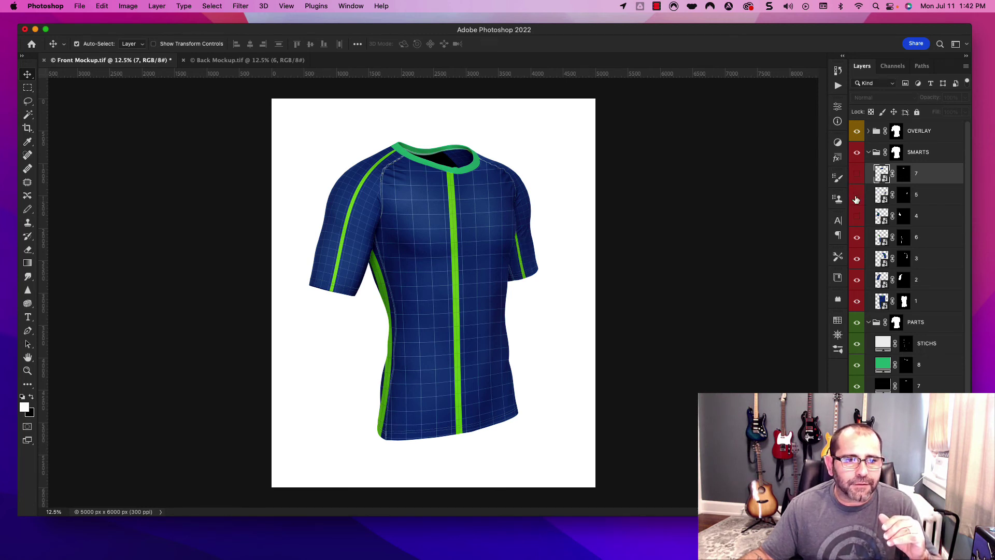
click(856, 197)
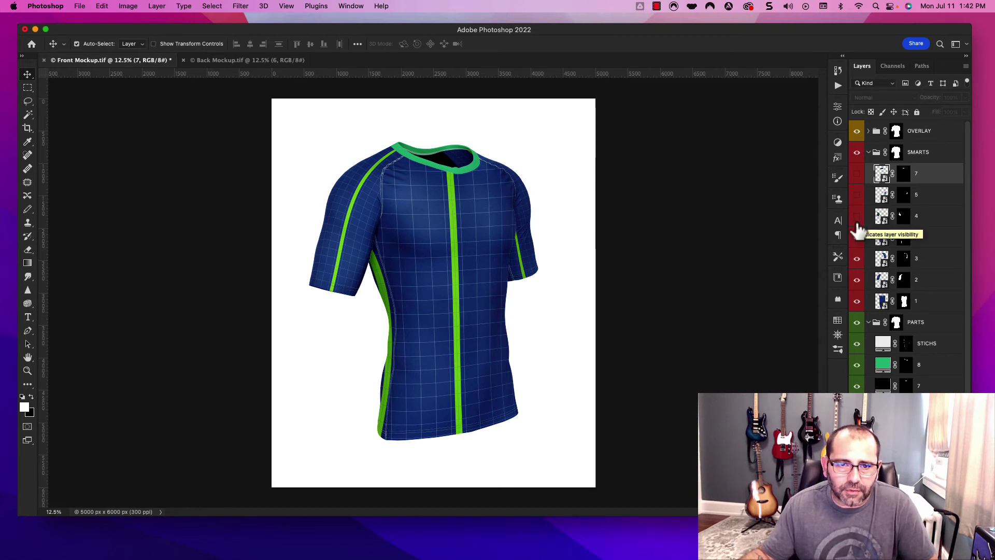
click(857, 222)
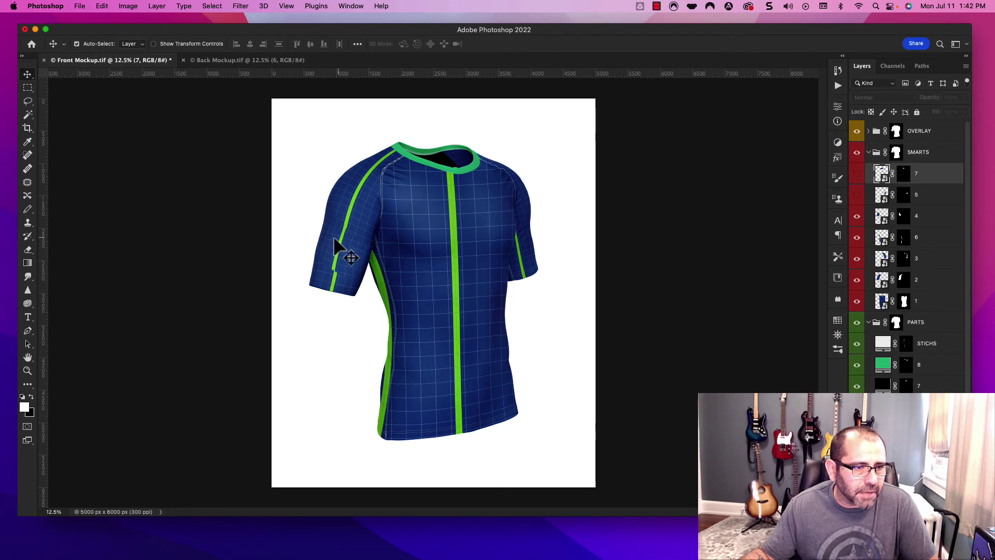
click(858, 218)
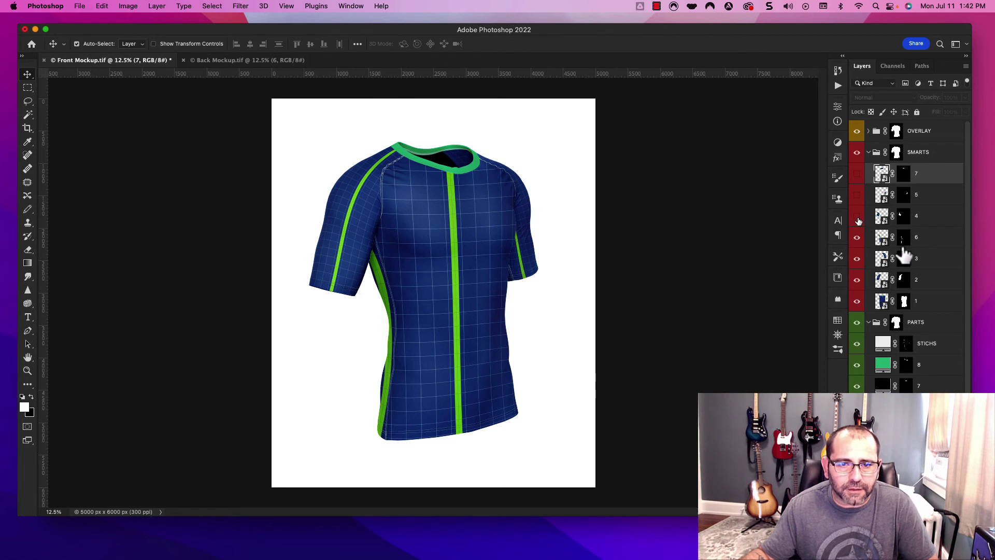
click(858, 239)
click(858, 239)
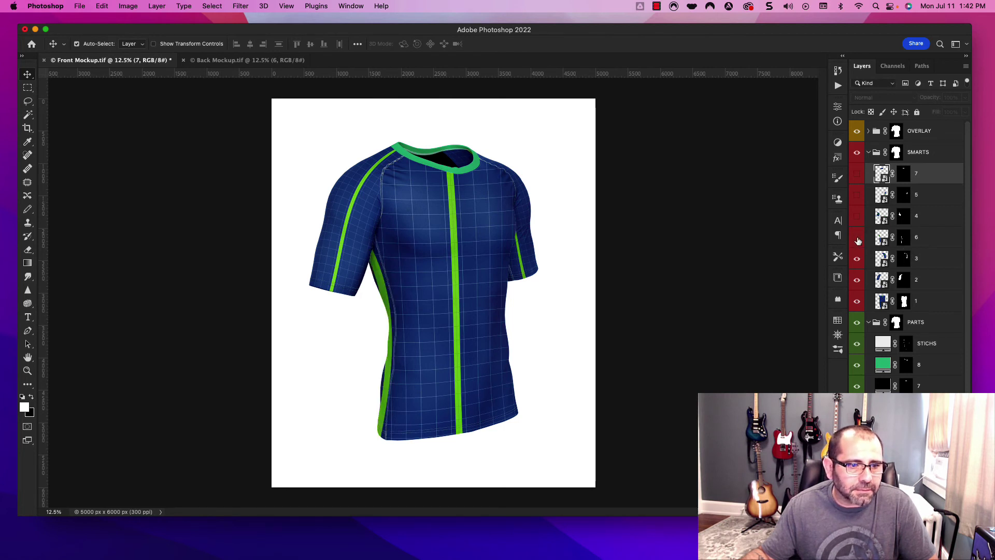
- Toggle the visibility of smart object layers 6 and 3 in the front mockup and look over the back mockup for comparison
click(858, 239)
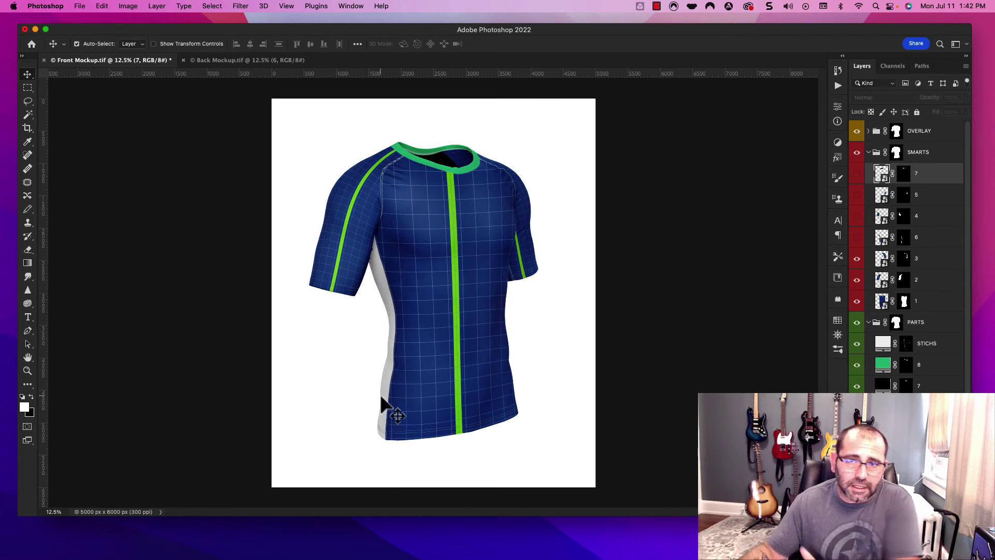
click(857, 238)
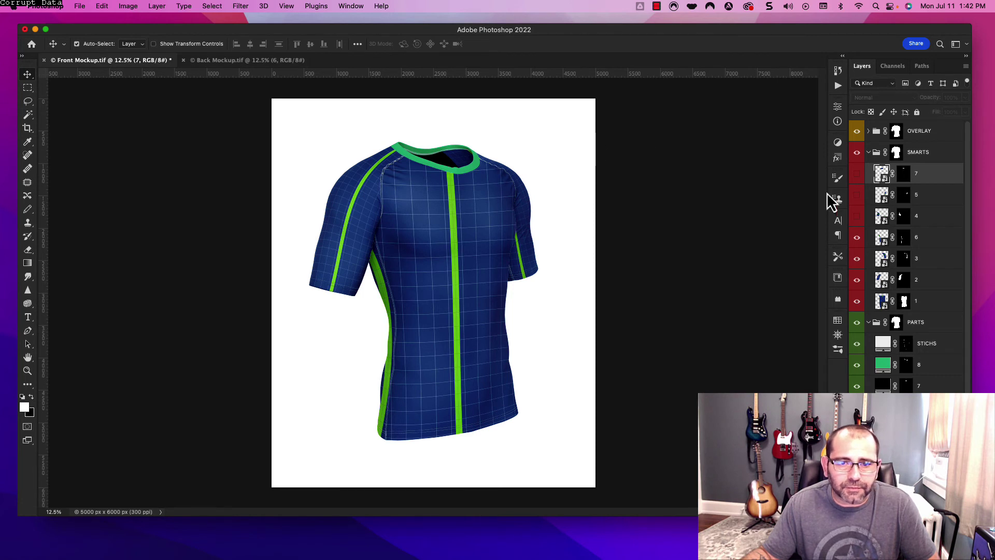
click(856, 259)
click(856, 259)
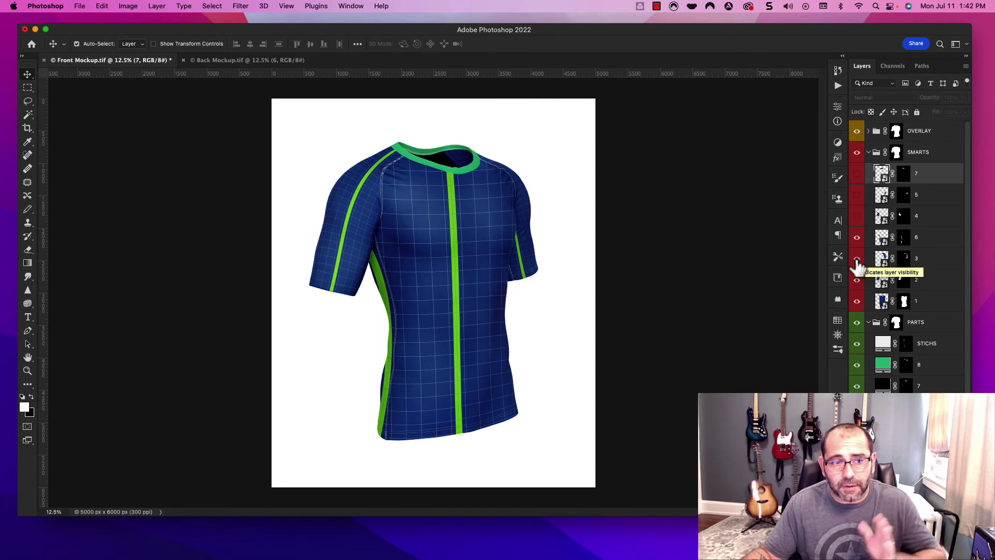
click(291, 61)
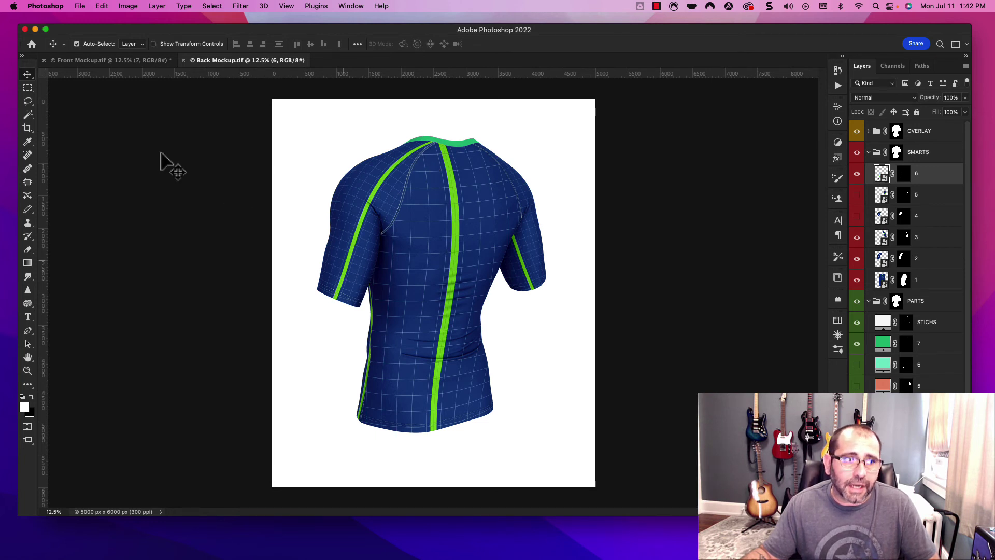
click(134, 61)
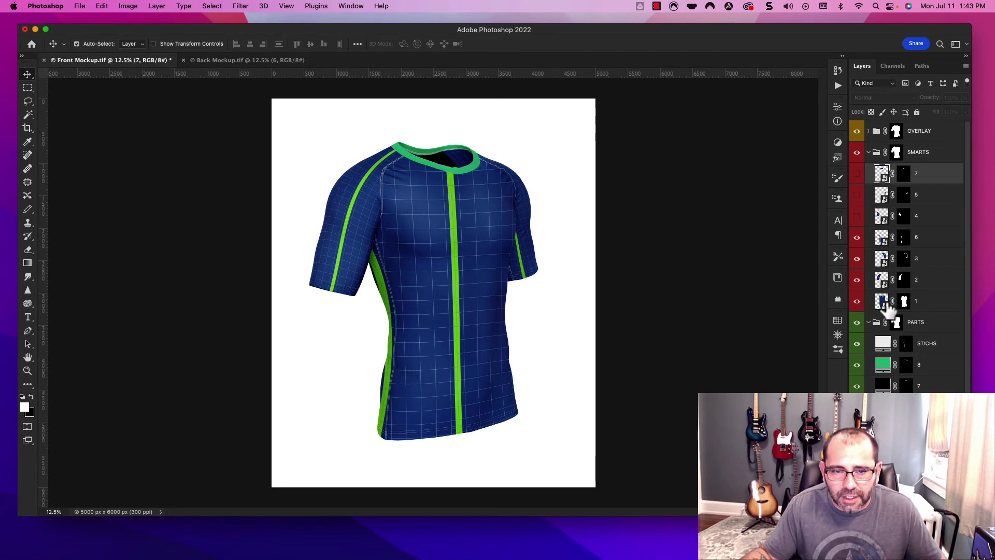
- Change the STICHS fill layer in the front mockup's PARTS group to black, 000000
scroll(881, 325, down, 4)
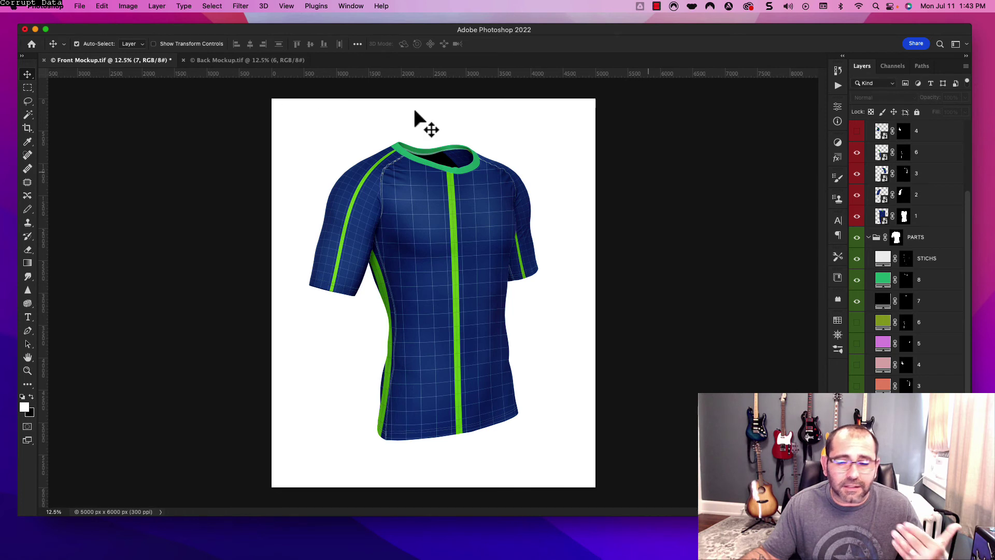
click(886, 261)
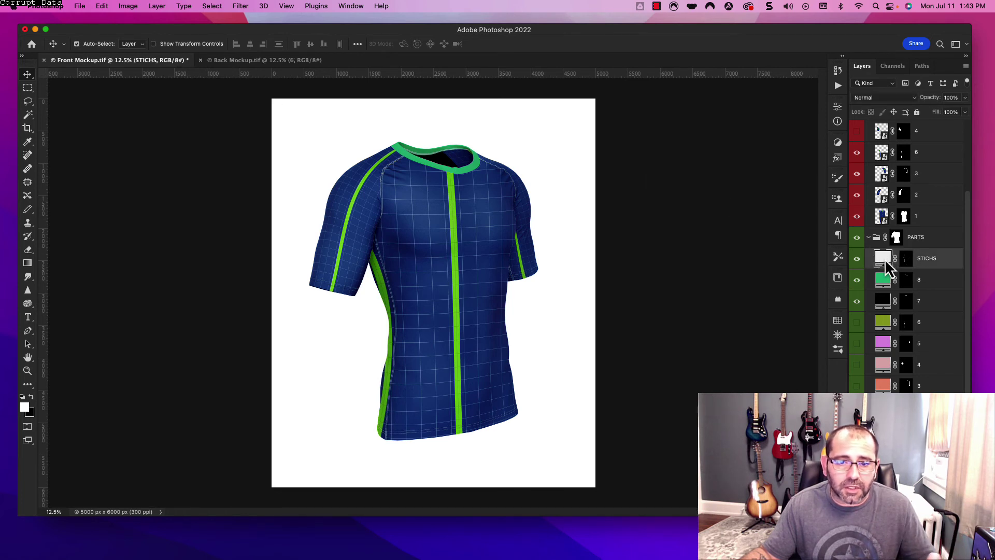
double_click(887, 267)
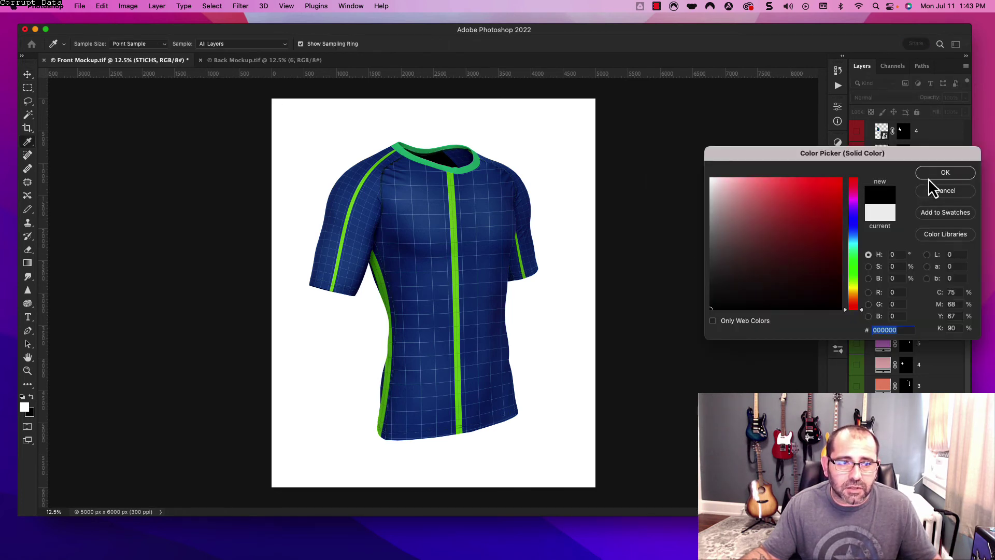
click(930, 176)
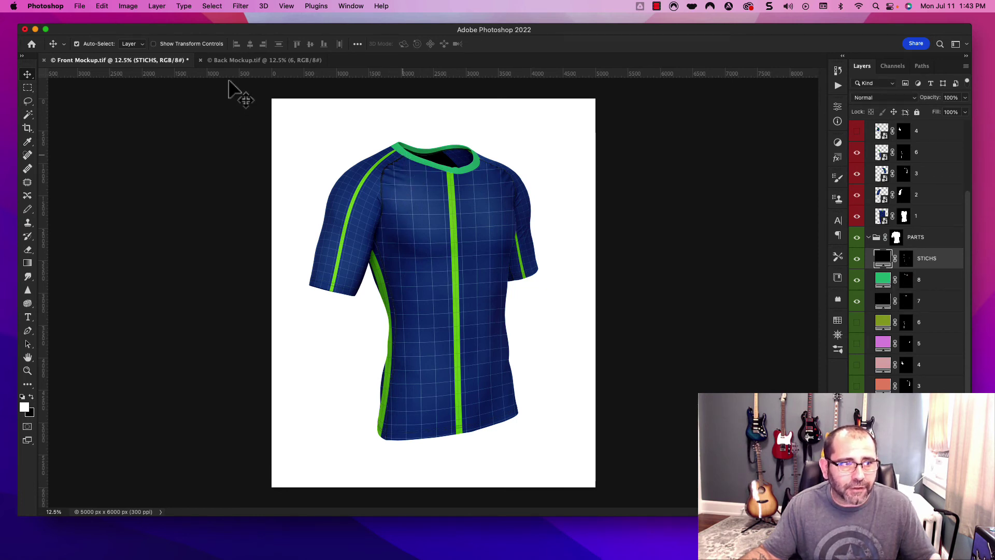
- Copy the neckband's fill colour 080530 from Illustrator and apply it to collar fill layer 8 in the Photoshop front mockup
mouse_move(767, 558)
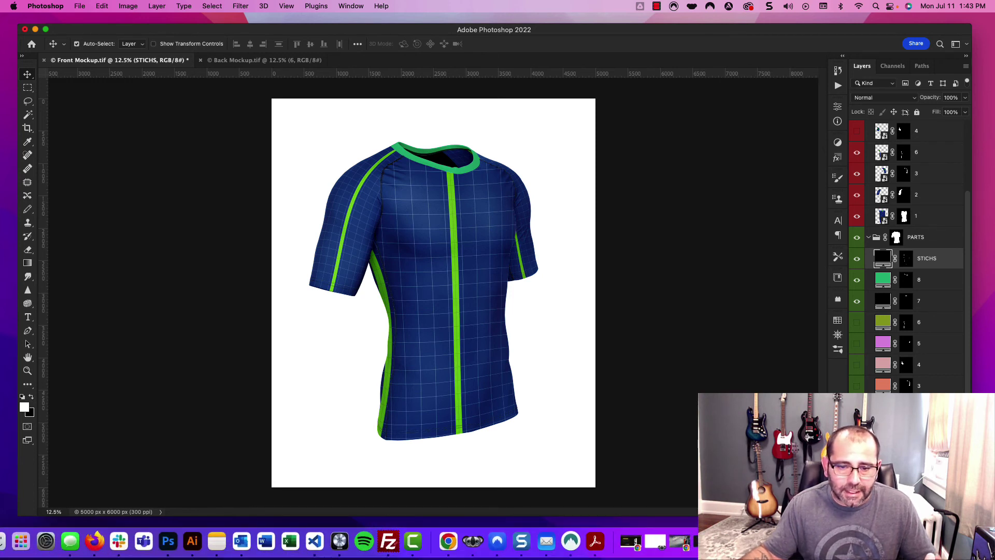
click(192, 541)
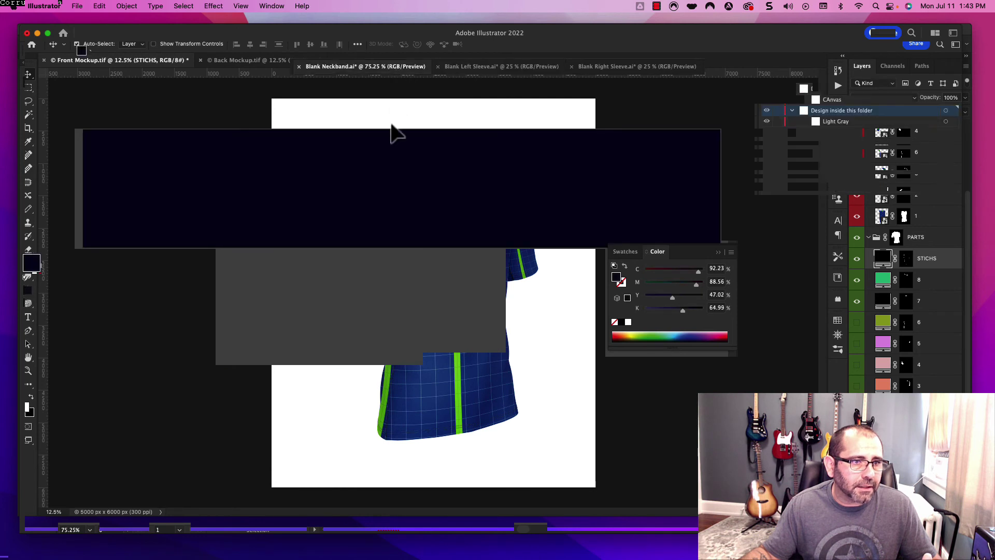
click(32, 265)
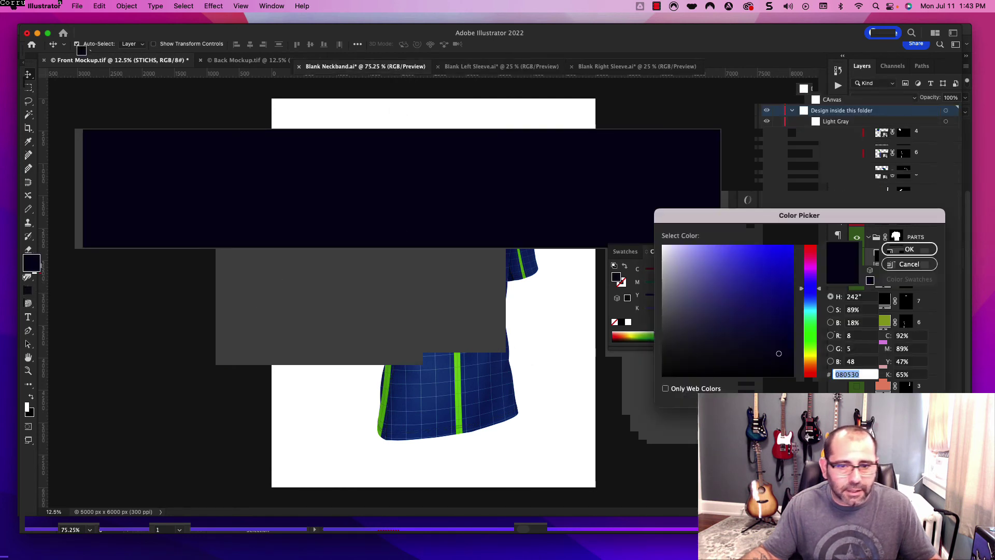
double_click(853, 375)
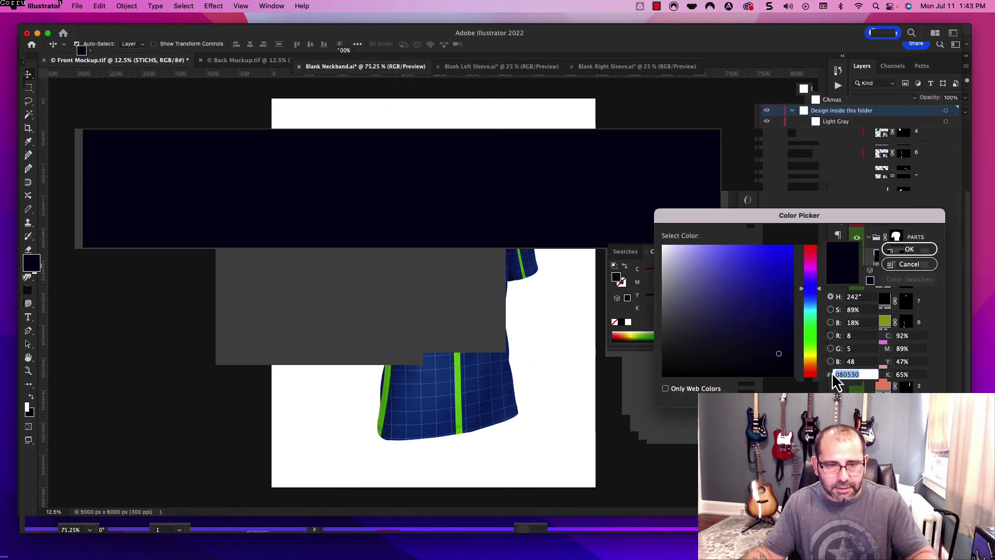
click(927, 251)
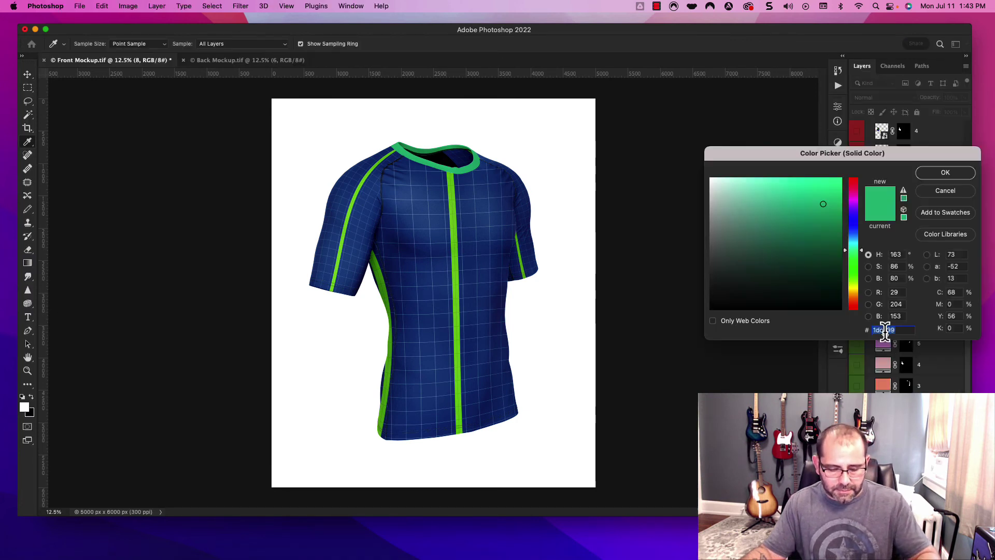
text(080530)
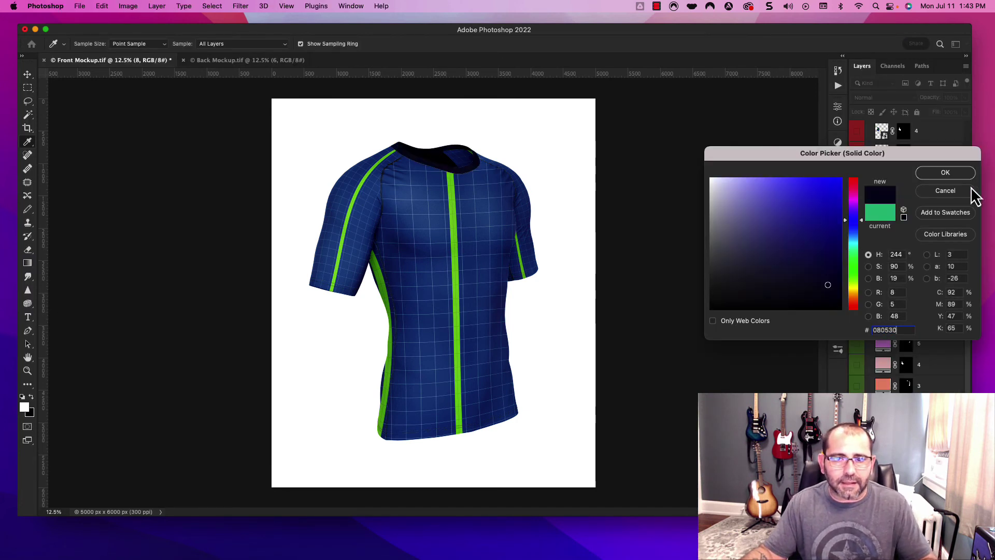
click(953, 174)
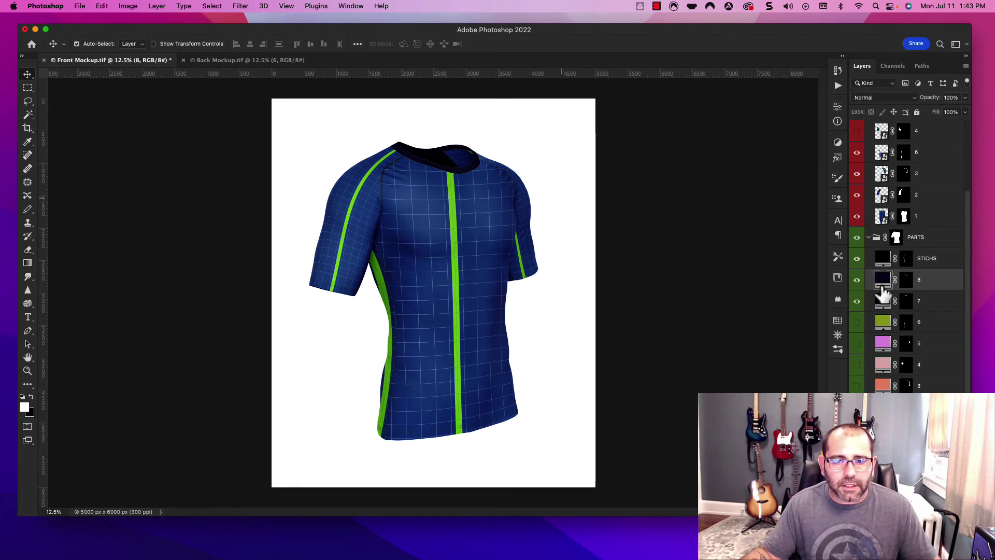
- Check which area fill layer 7 covers, and recolour this inner neck area to the collar's dark navy
click(857, 302)
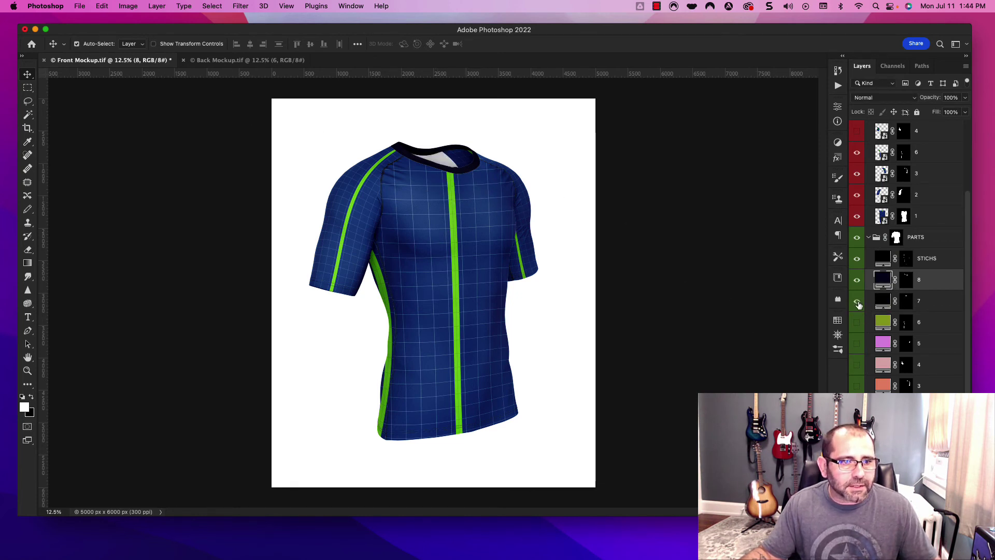
click(857, 302)
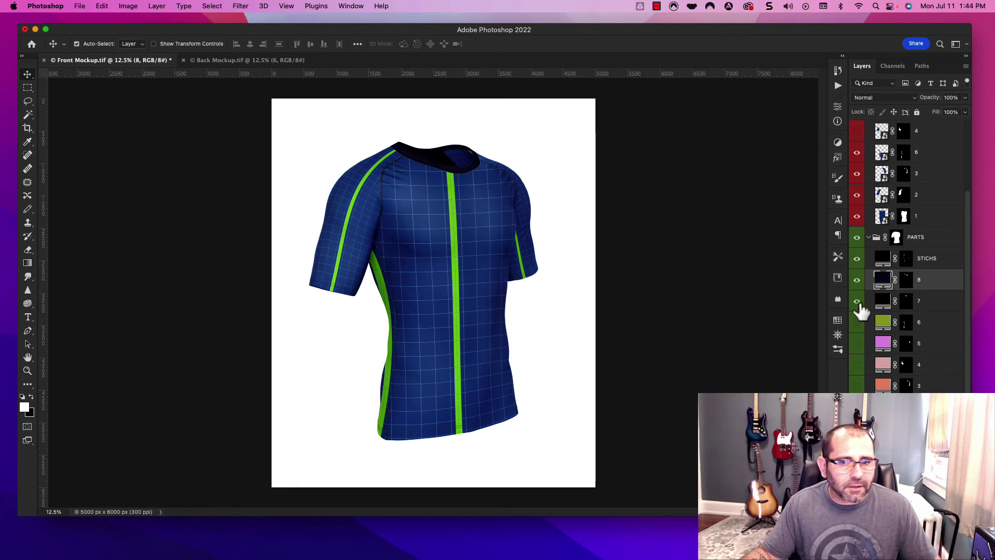
double_click(884, 303)
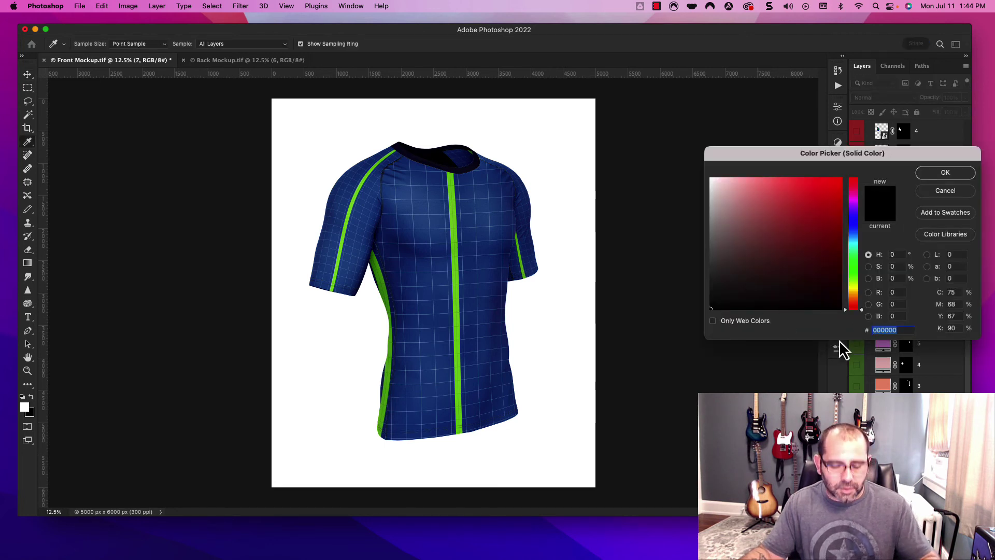
click(932, 174)
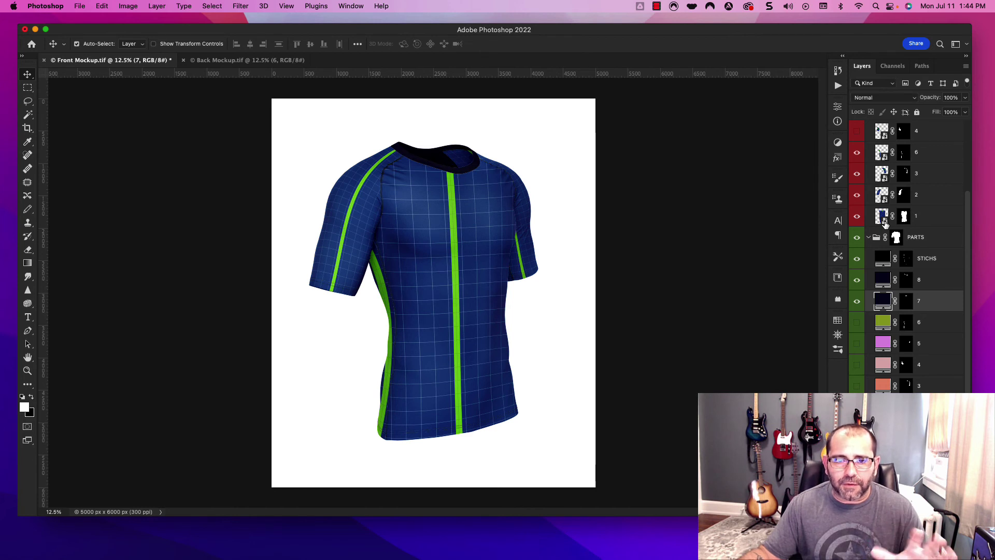
- Open the contents of front-body smart object layer 1, and open Front.png from the Template Files folder
double_click(883, 221)
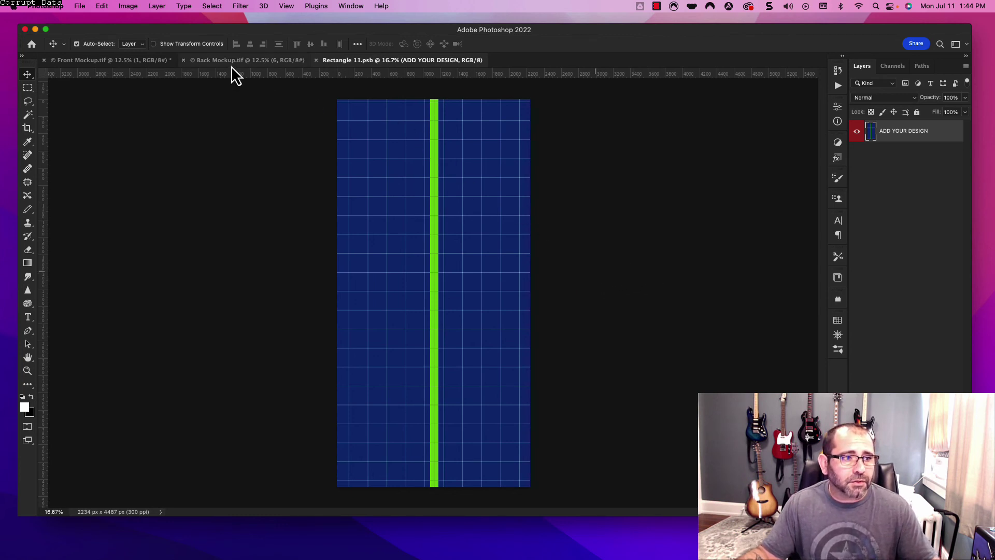
click(80, 6)
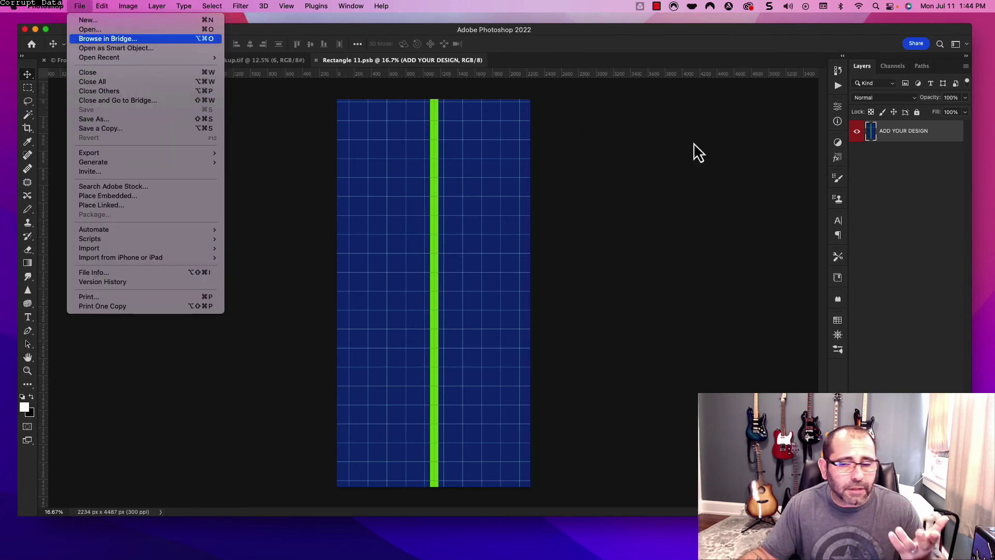
key(super+o)
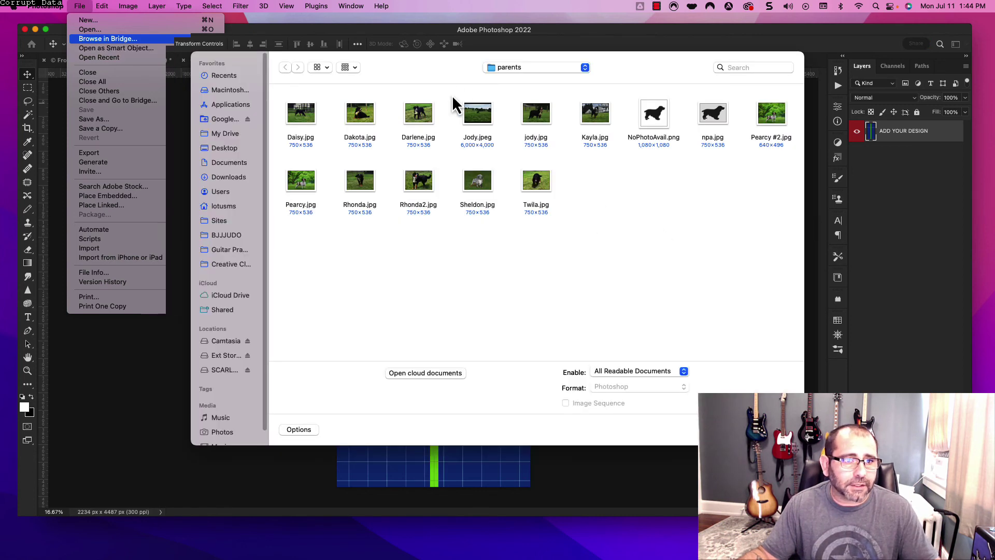
click(521, 68)
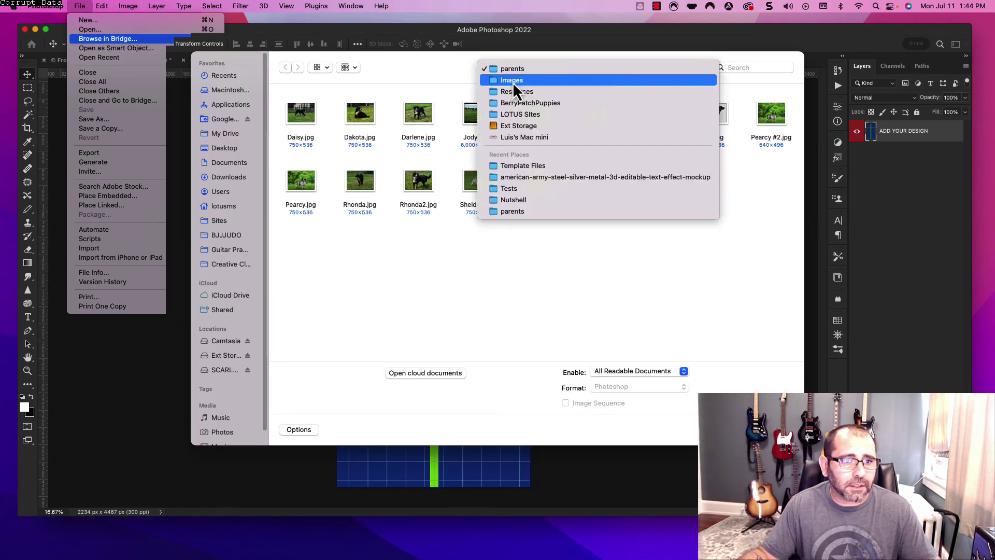
click(527, 166)
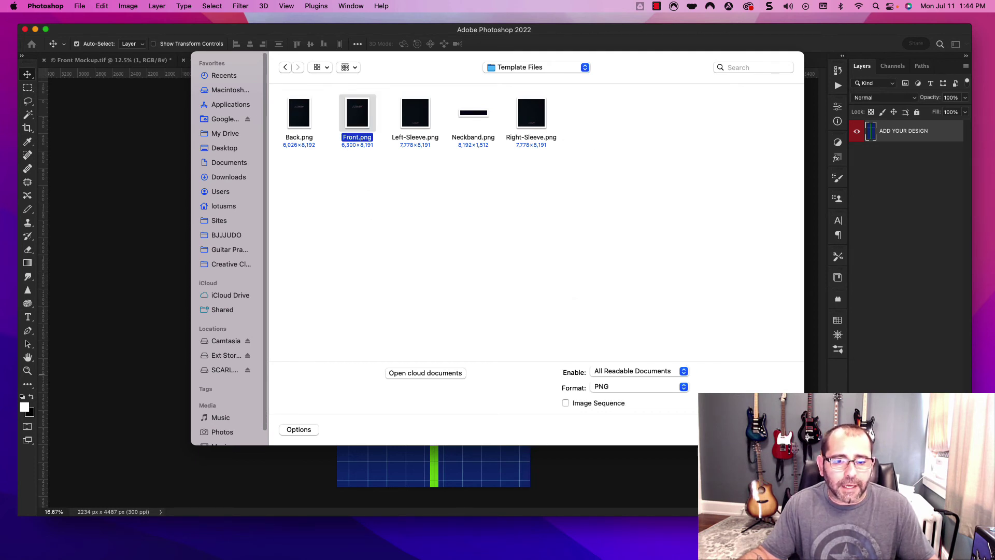
key(Return)
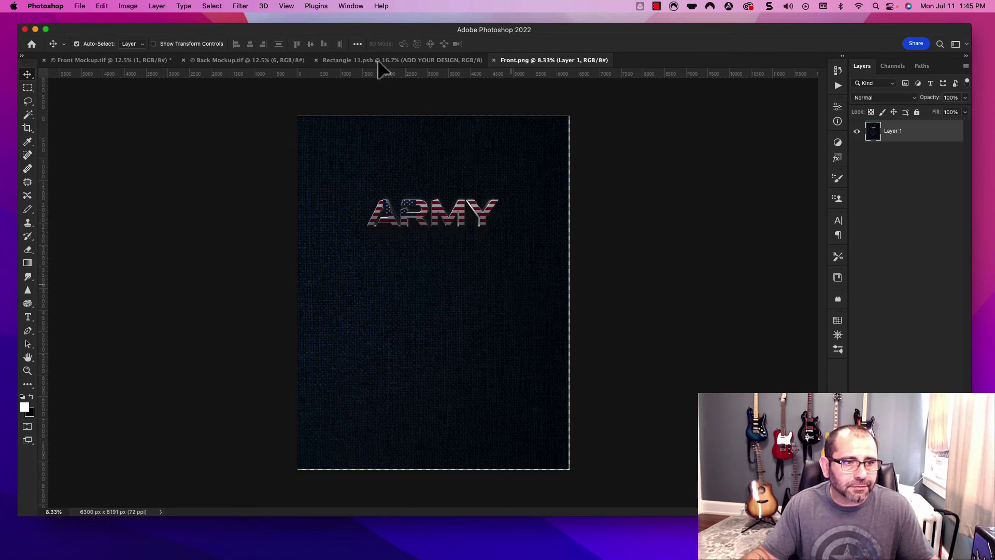
- Bring the ARMY front artwork from Front.png into Rectangle 11.psb as a layer above ADD YOUR DESIGN
click(357, 61)
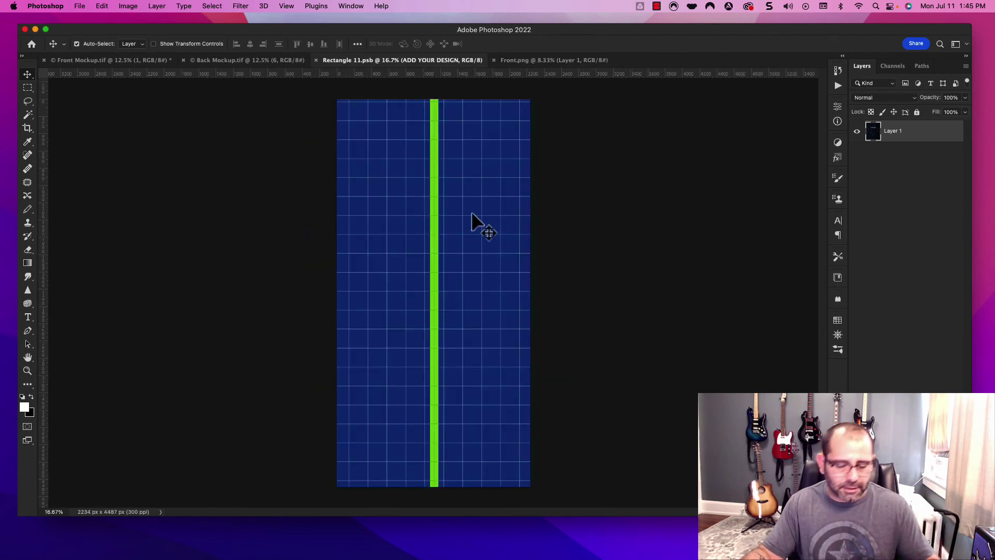
drag(472, 211, 468, 307)
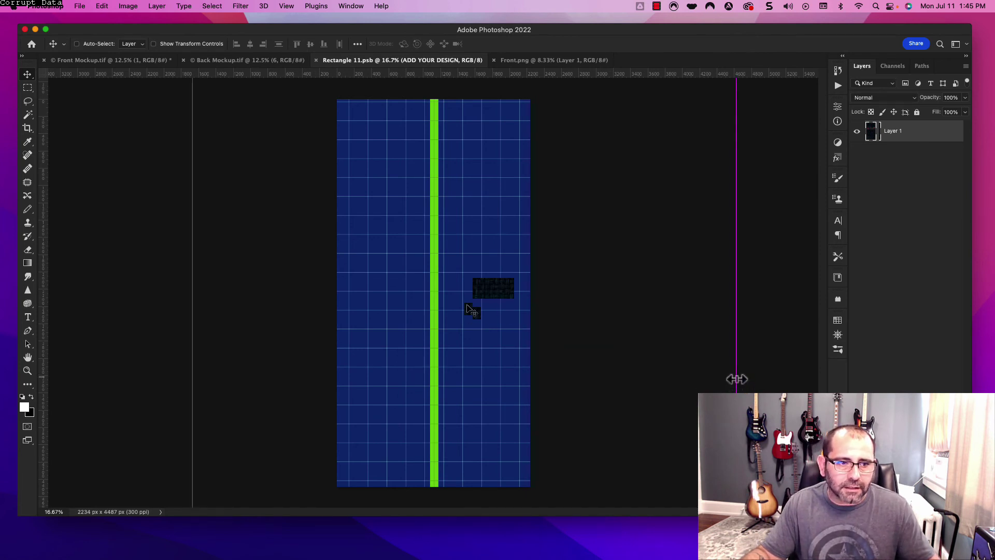
drag(467, 309, 467, 309)
- Scale the front artwork to about 56%, position it to cover the canvas, and save the smart object to update the front mockup
key(super+t)
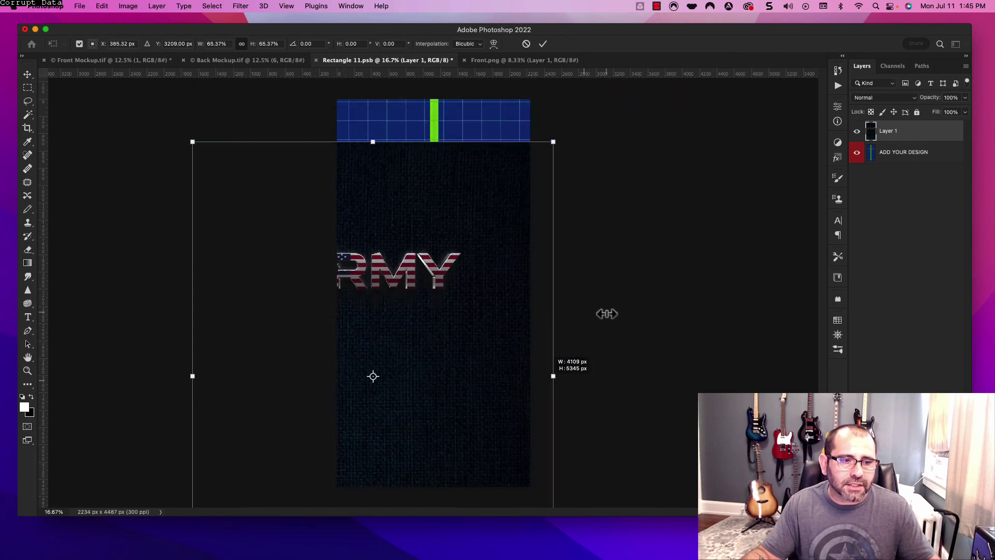
drag(606, 313, 554, 314)
drag(484, 328, 513, 295)
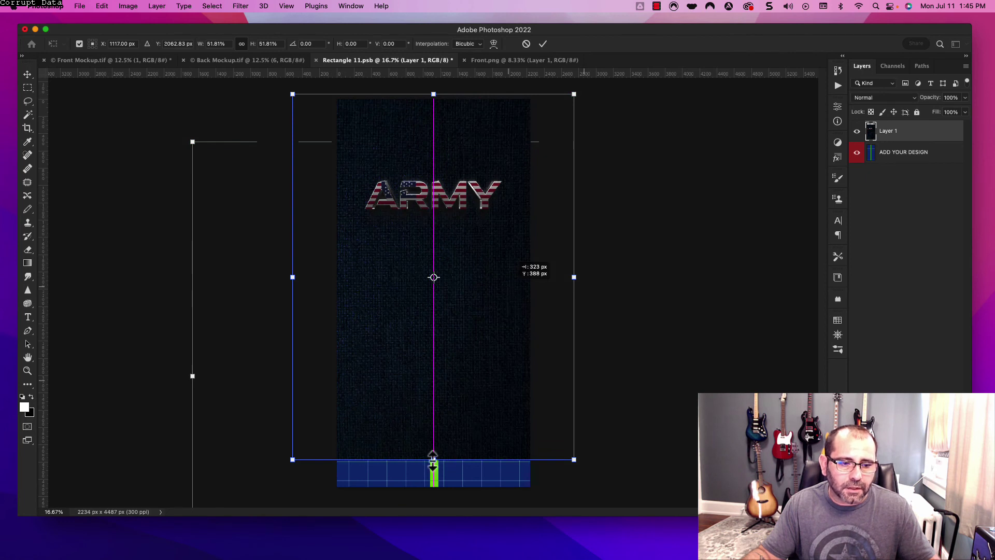
drag(433, 459, 434, 486)
drag(456, 423, 463, 422)
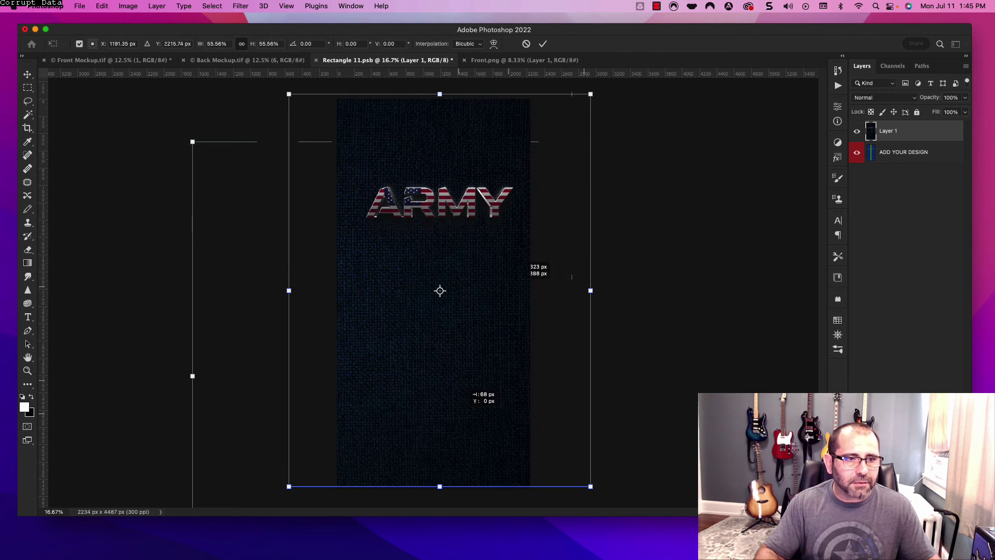
key(Down)
key(Down)
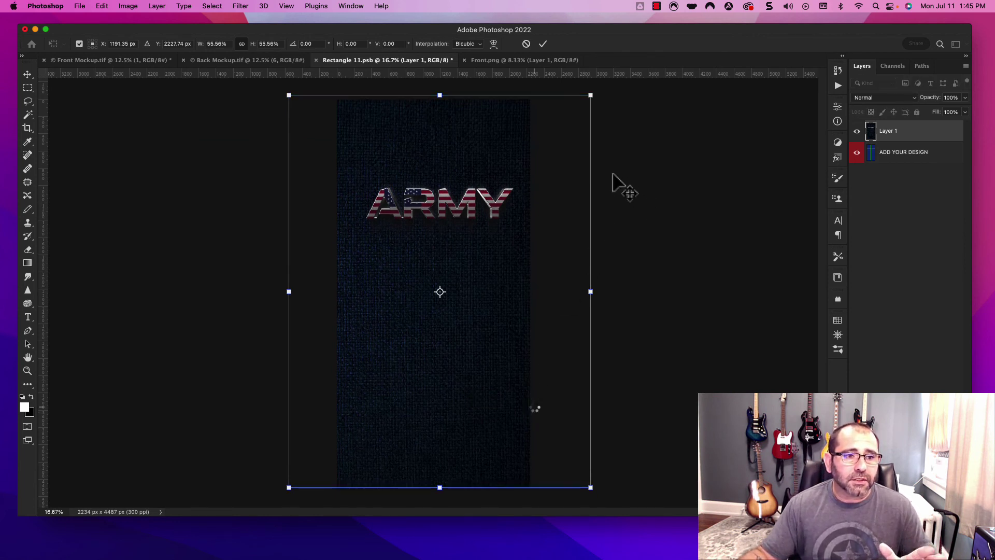
key(Return)
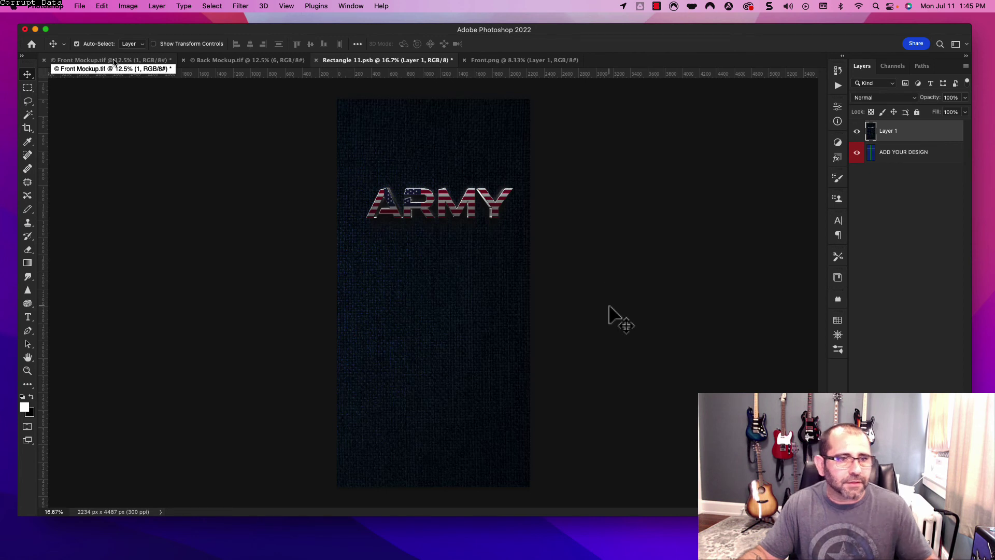
key(super+s)
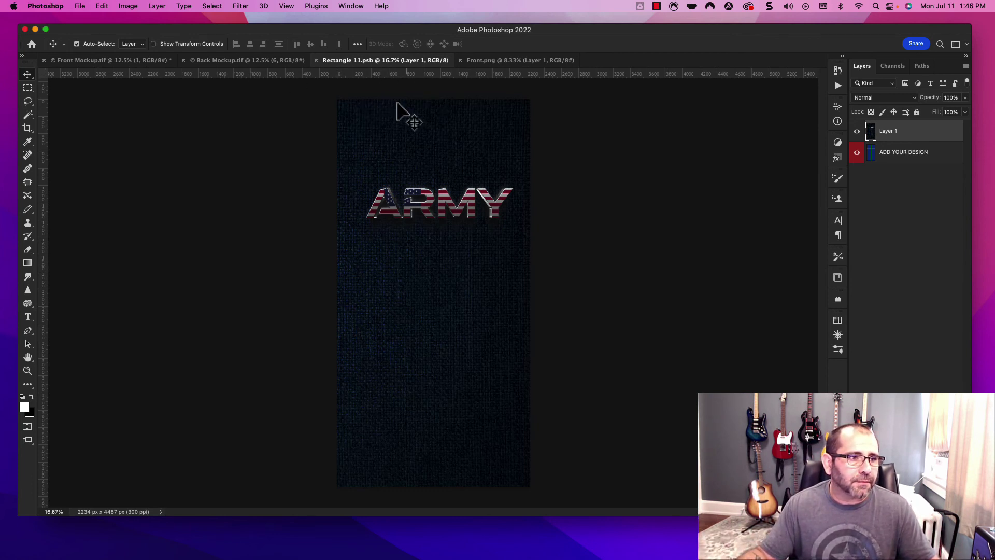
click(129, 60)
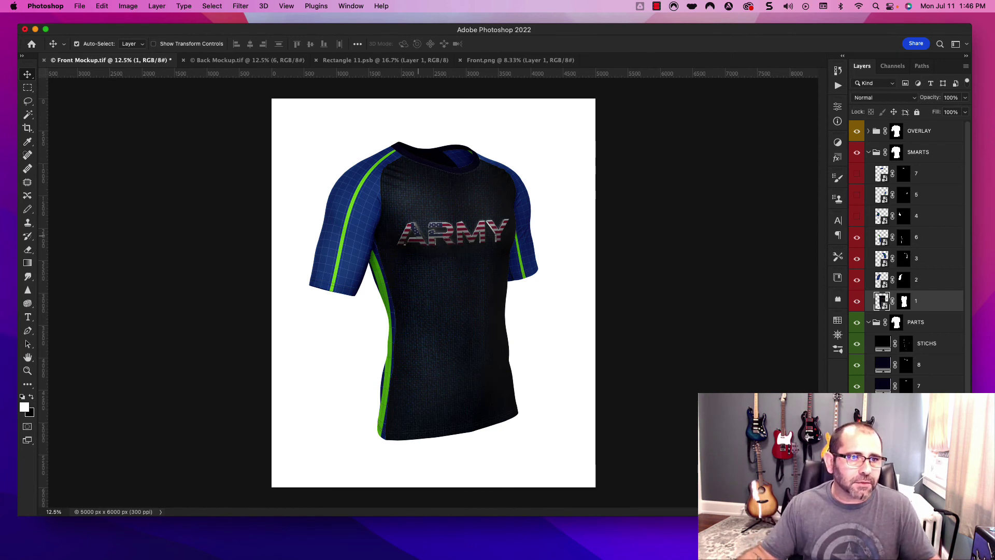
- Shift the ARMY artwork slightly to the right in Rectangle 11.psb, and save it to update the front mockup
click(418, 61)
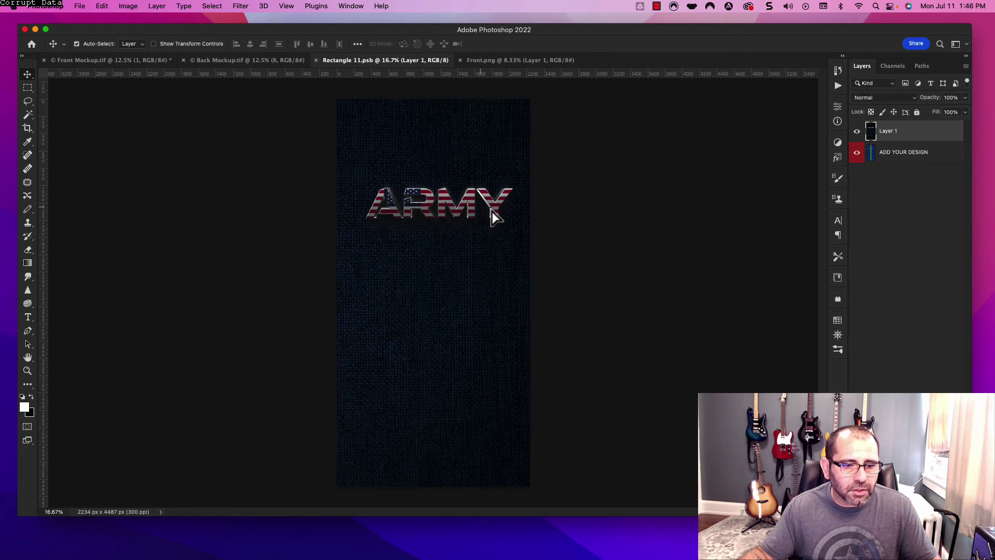
drag(493, 211, 506, 212)
key(super+s)
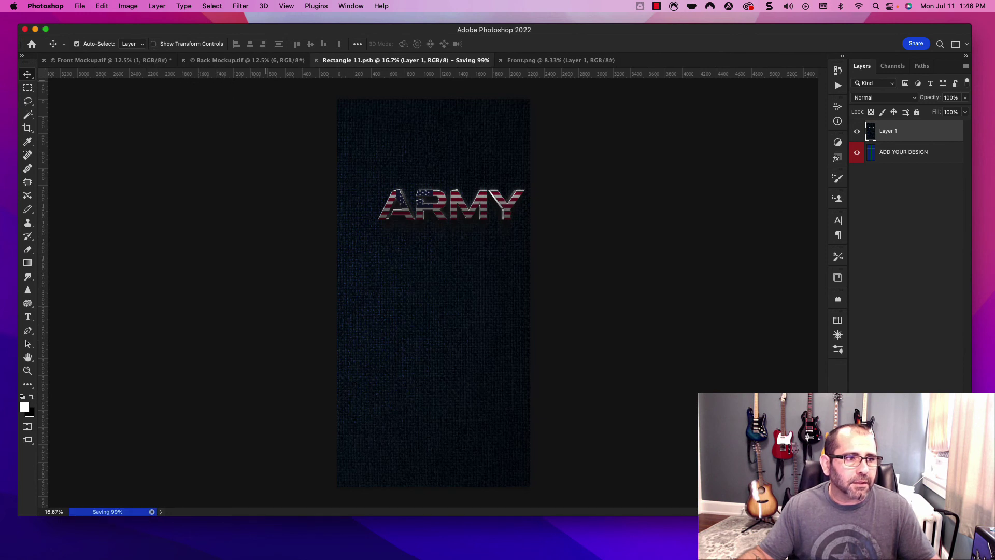
click(147, 60)
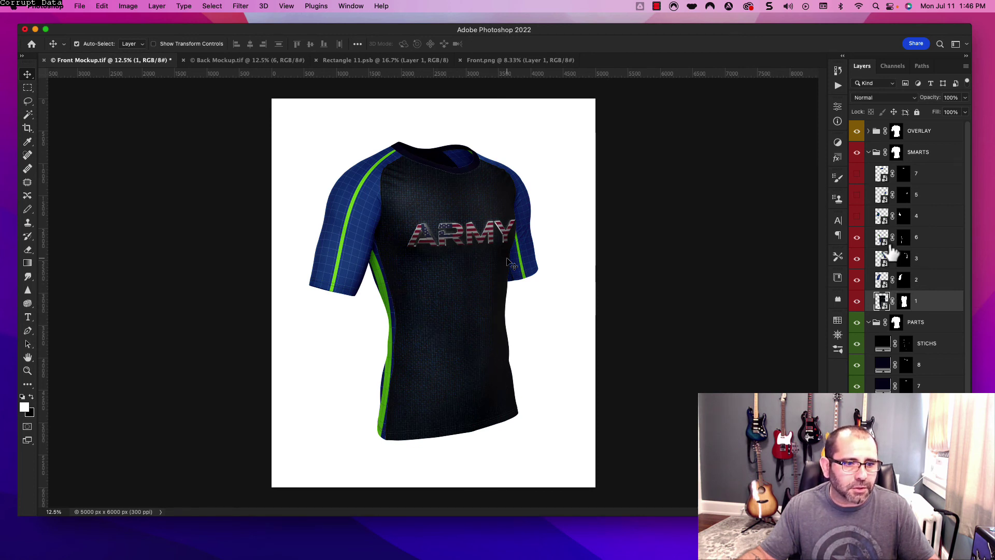
- Open the contents of smart object layer 6, Rectangle 111.psb, close Front.png, and copy the front artwork over from Rectangle 11.psb
double_click(883, 257)
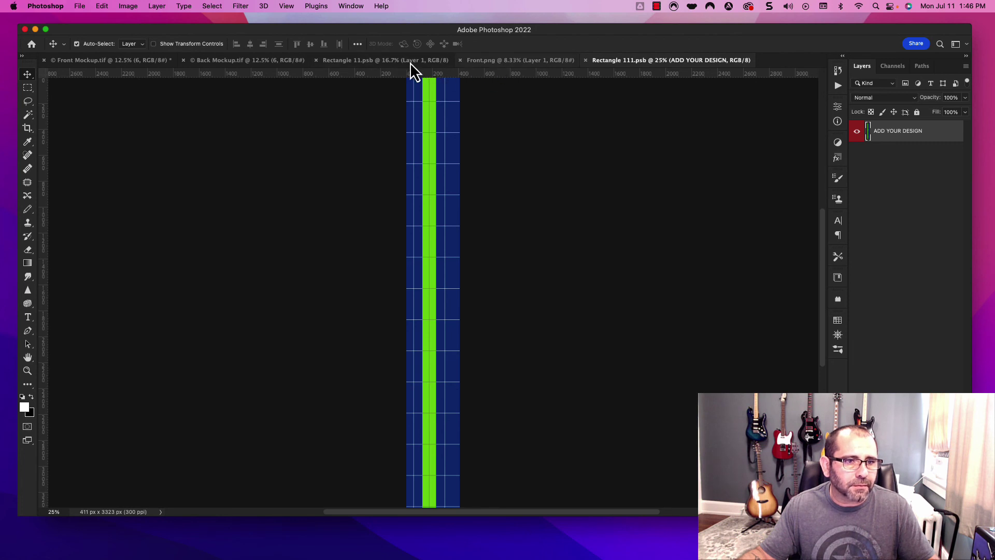
click(460, 61)
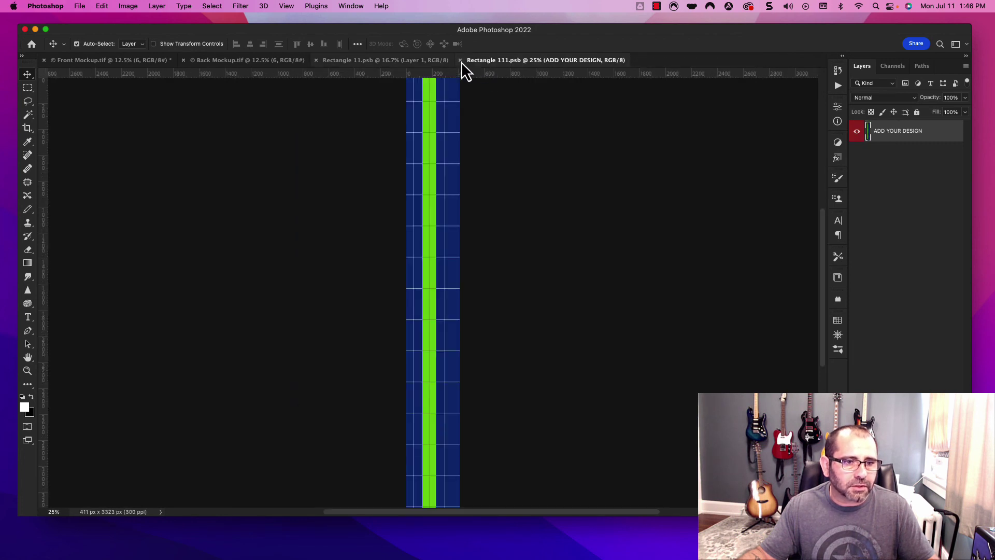
click(416, 65)
drag(467, 256, 555, 115)
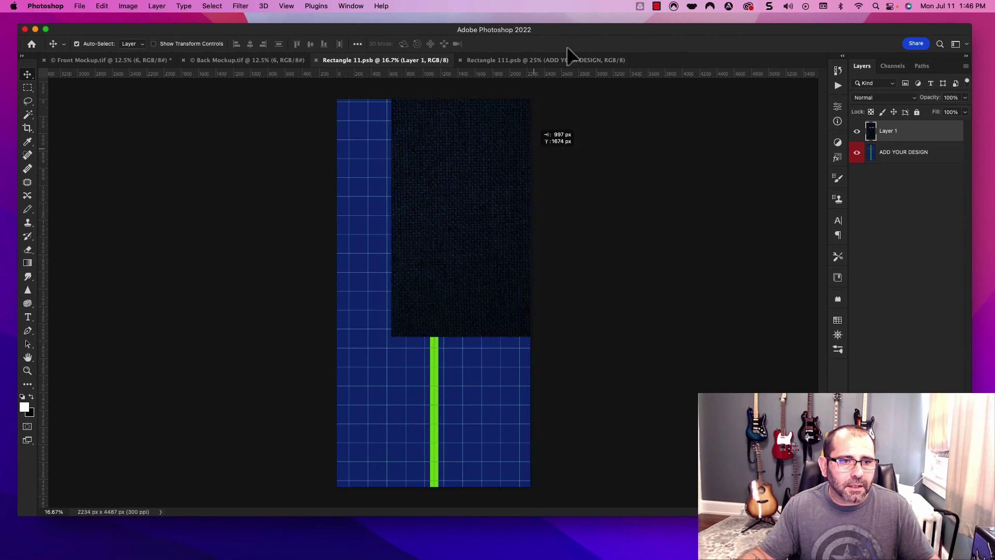
mouse_move(421, 275)
mouse_down()
mouse_move(452, 267)
mouse_move(407, 262)
mouse_up()
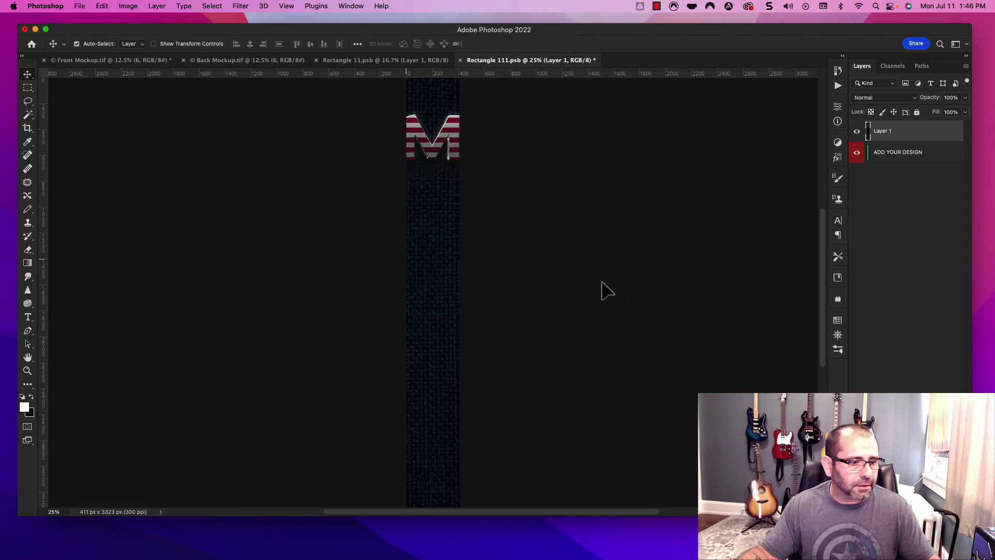
- Scale the artwork in Rectangle 111.psb to about 73%, position it so only plain navy fabric covers the strip, and save
click(65, 512)
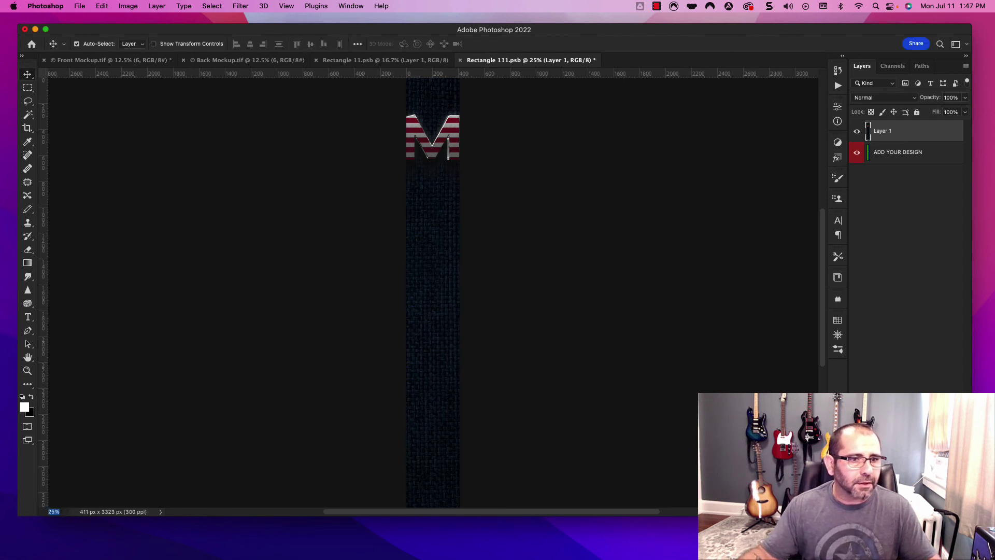
text(20)
key(Return)
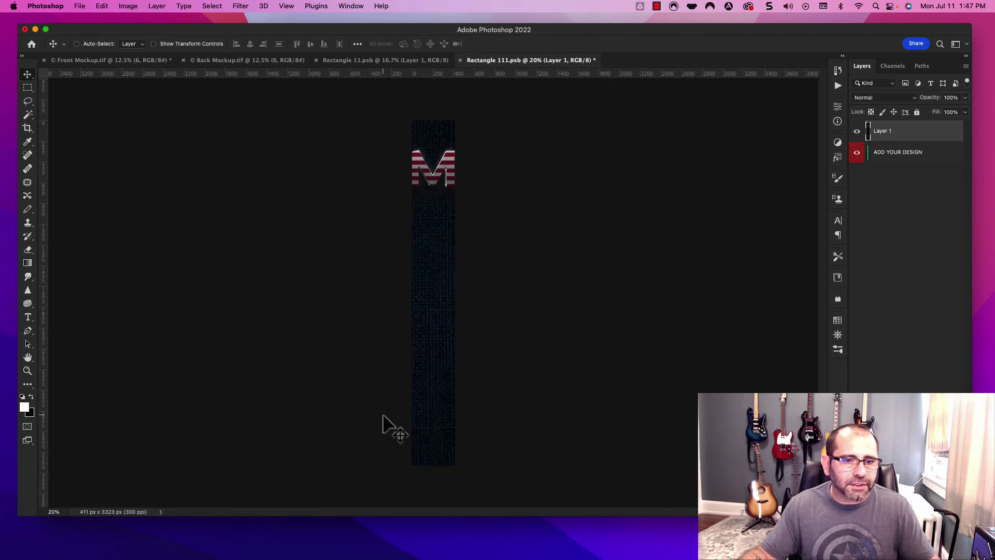
key(super+t)
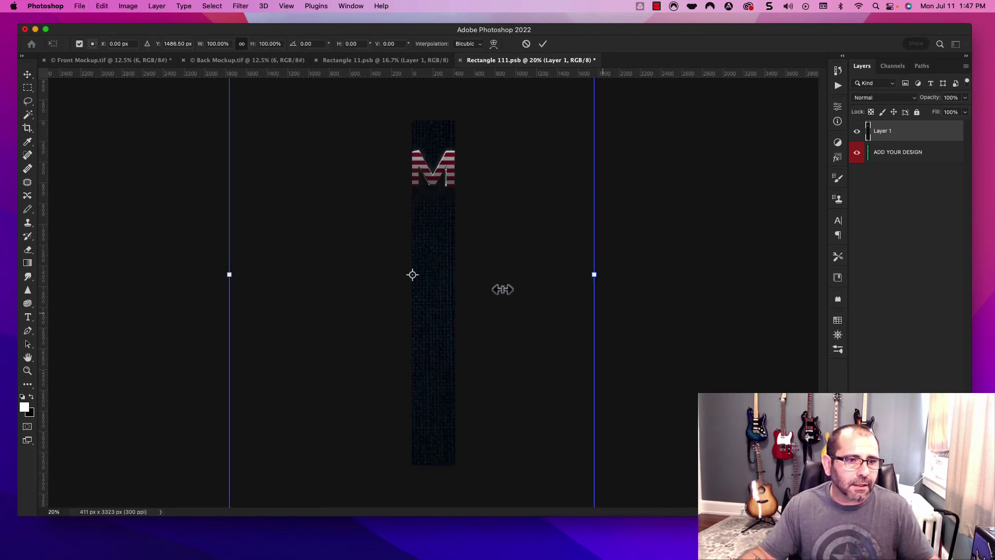
drag(413, 329, 400, 332)
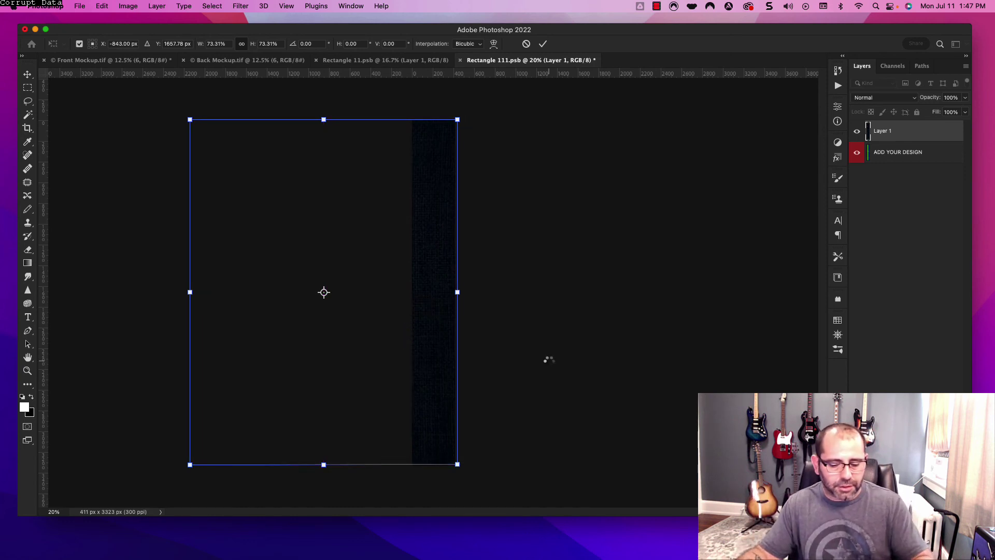
key(Return)
key(super+s)
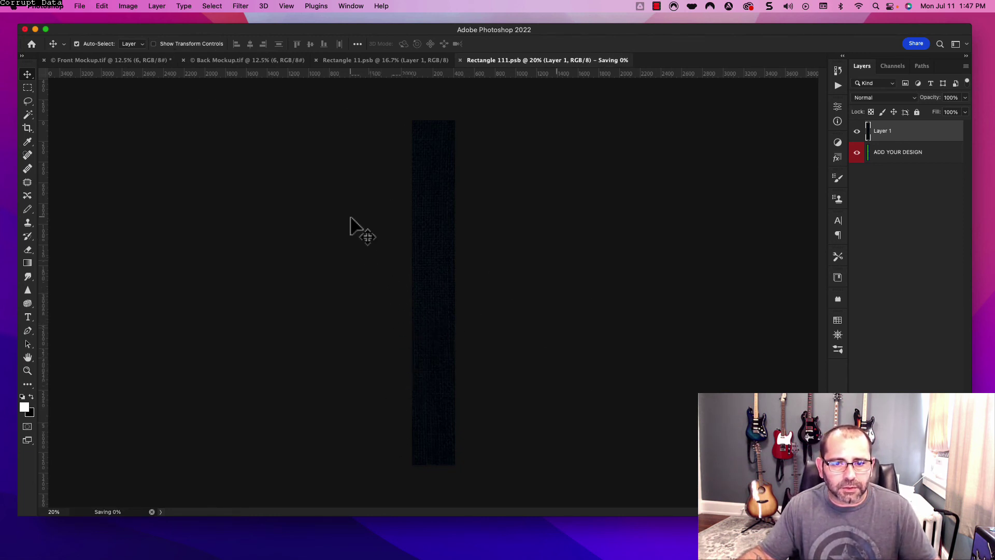
- Open the contents of sleeve smart object layer 2, and open Right-Sleeve.png from the Template Files folder
double_click(883, 284)
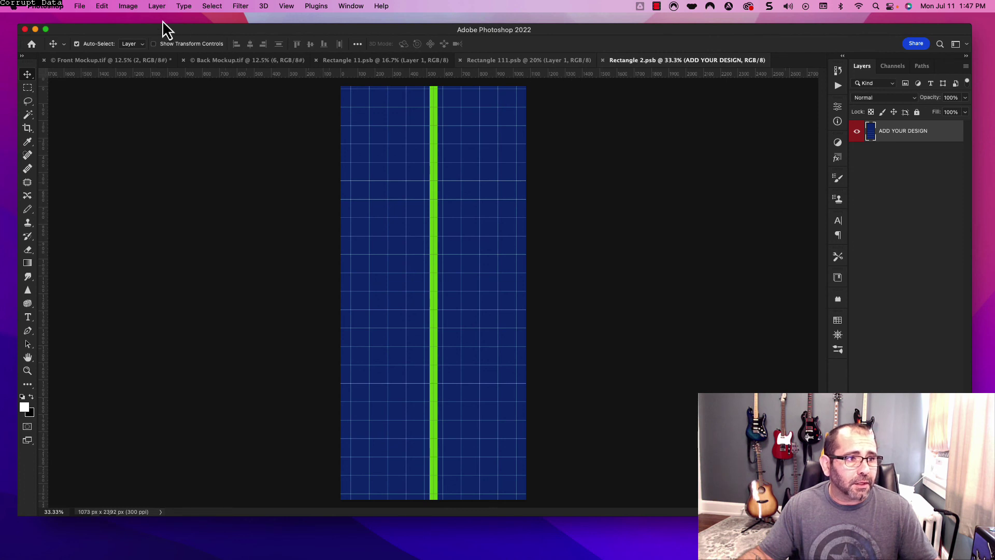
click(80, 6)
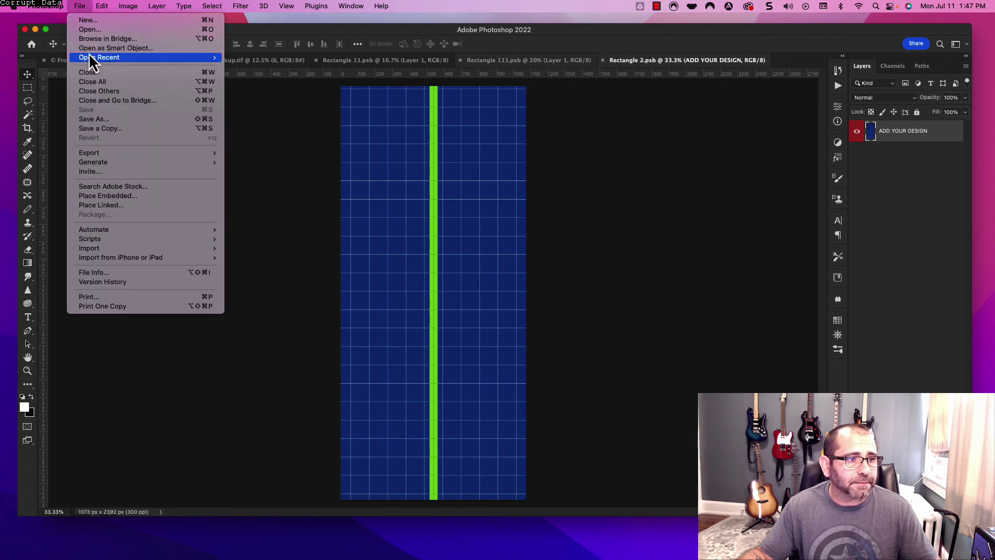
key(Escape)
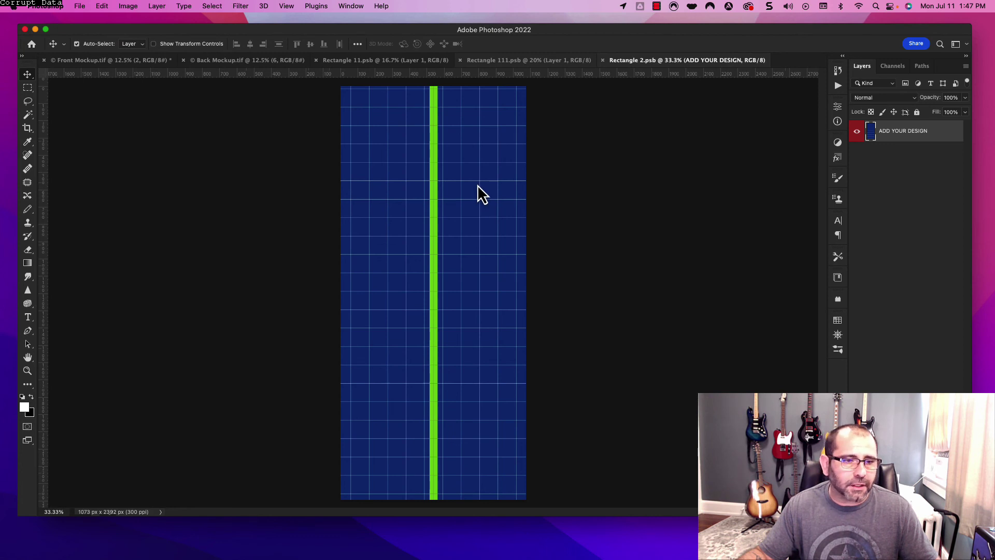
key(super+o)
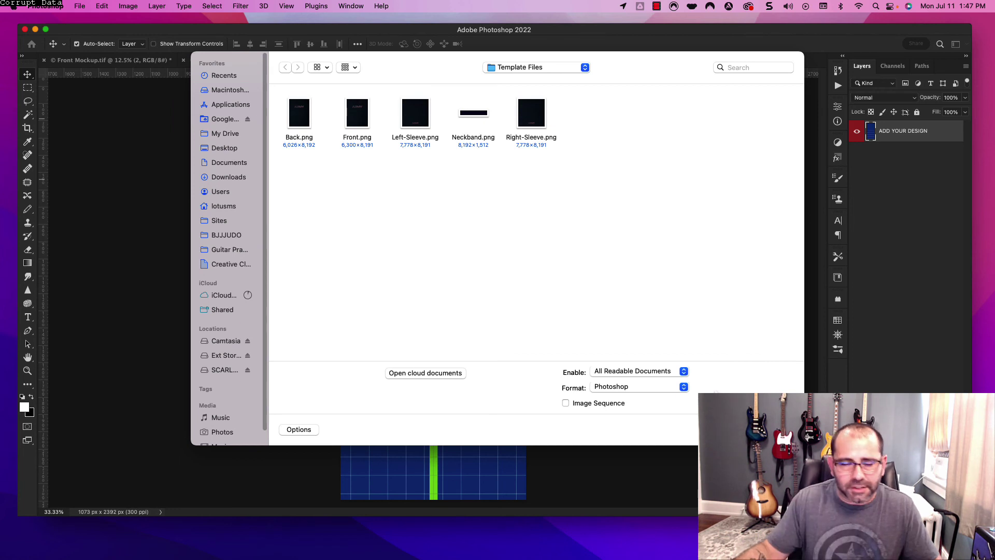
double_click(531, 114)
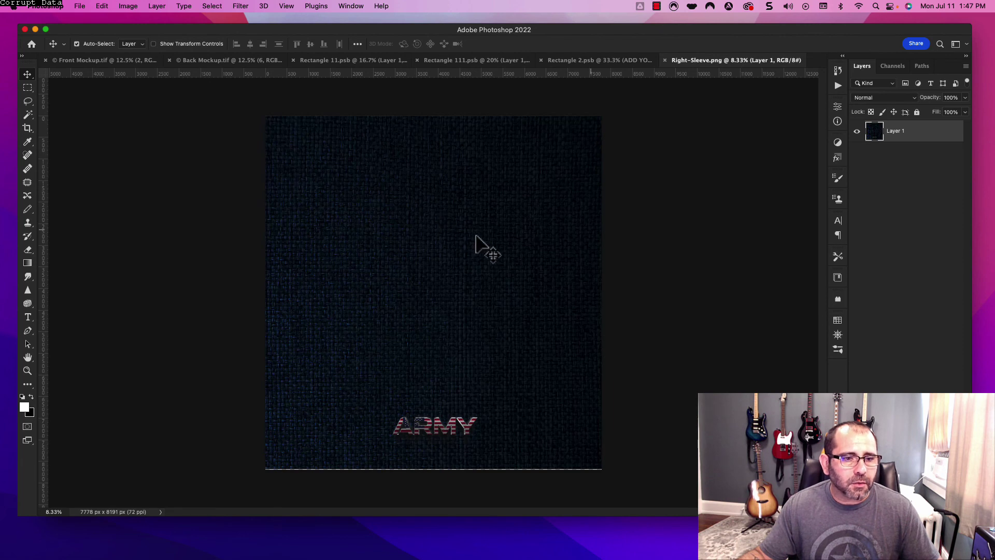
- Bring the right sleeve artwork into Rectangle 2.psb and scale it to about 30%, centred to cover the canvas
drag(482, 233, 567, 65)
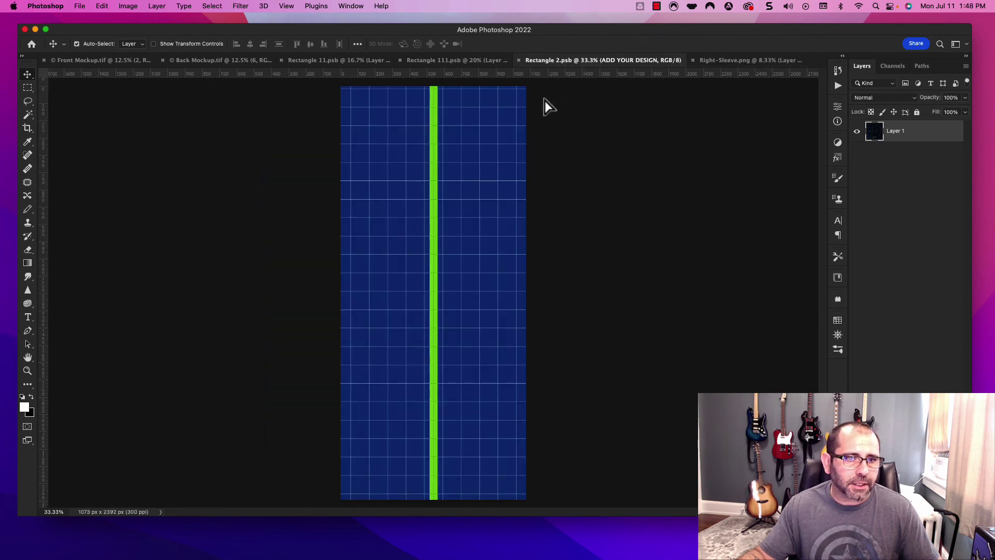
drag(439, 282, 567, 284)
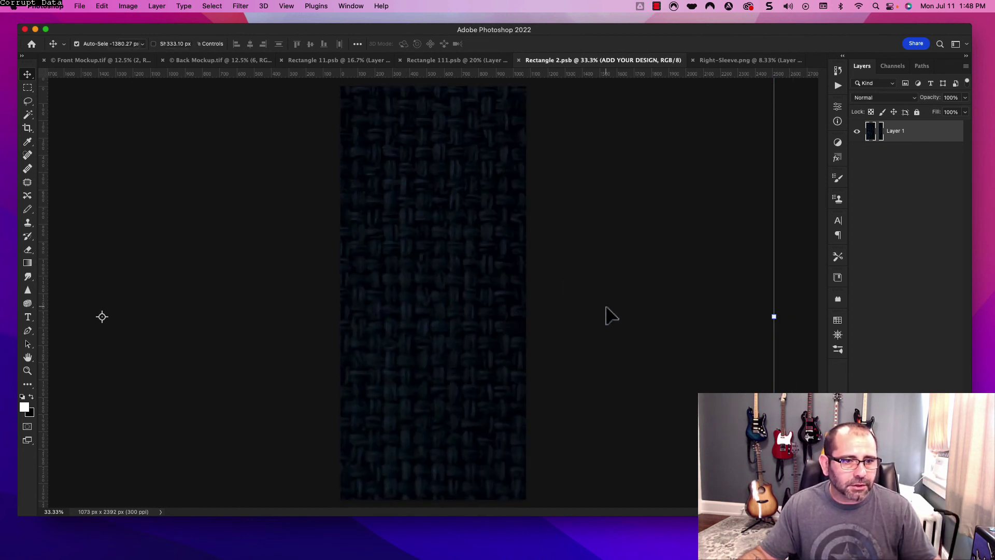
drag(775, 319, 161, 315)
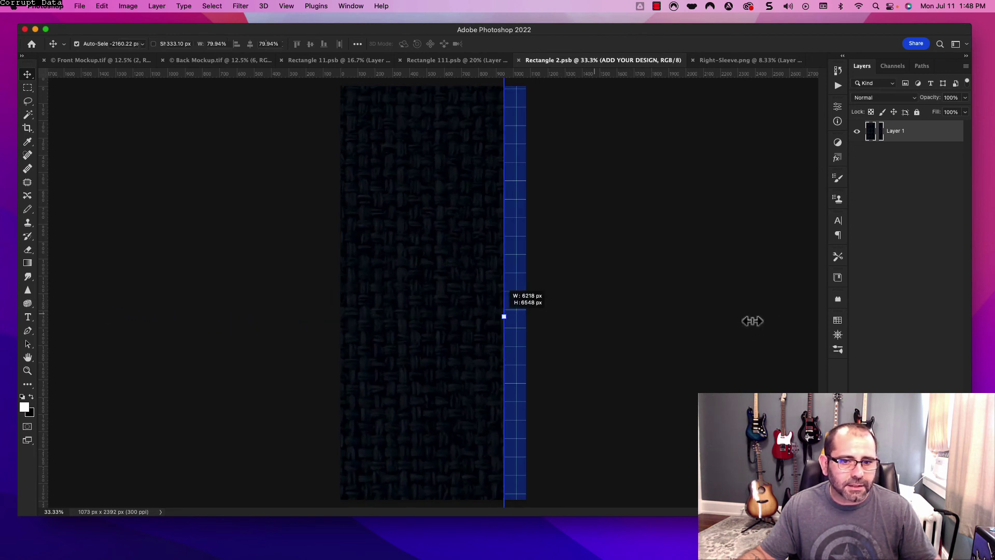
drag(493, 320, 560, 289)
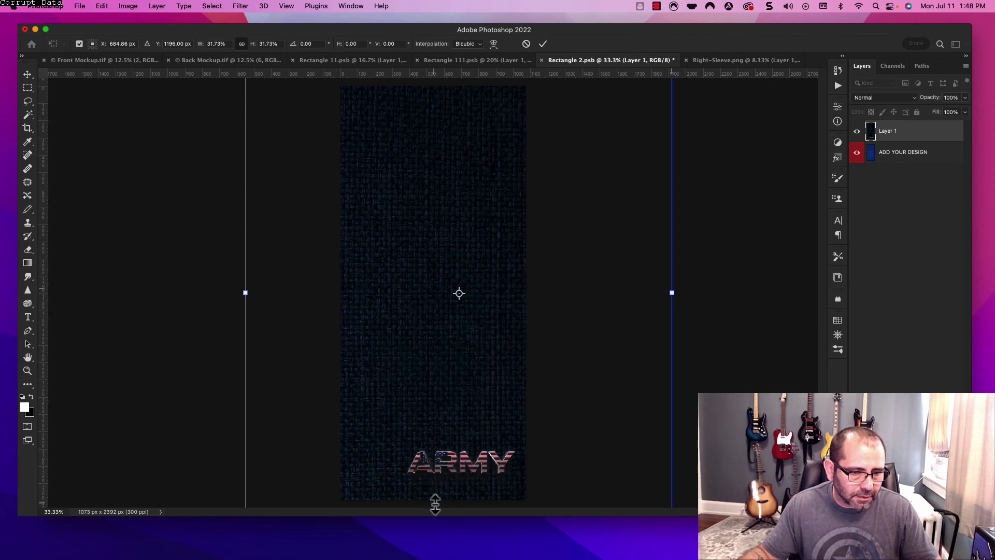
drag(436, 504, 435, 505)
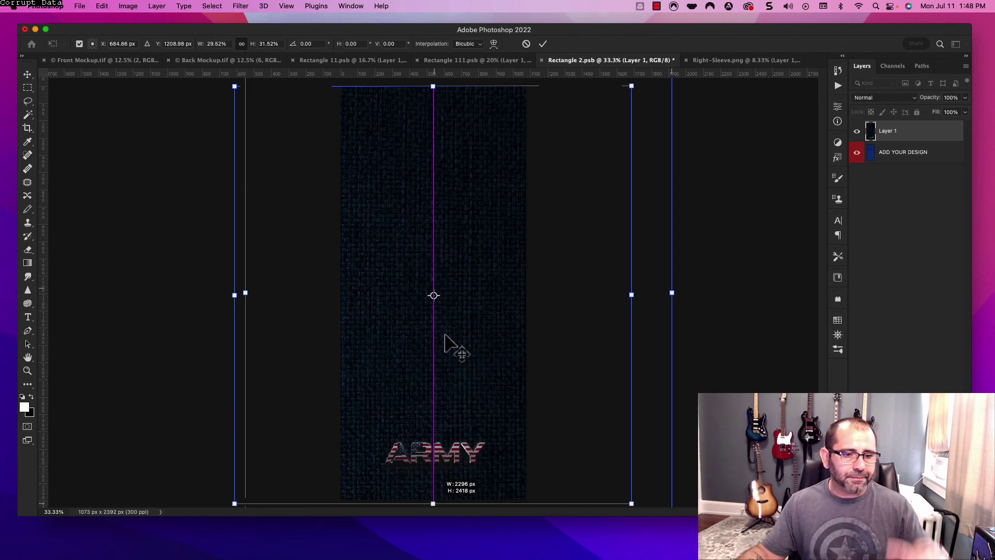
key(Return)
- Check the front mockup, then shift the sleeve artwork sideways in Rectangle 2.psb and save it to update the sleeve
click(122, 61)
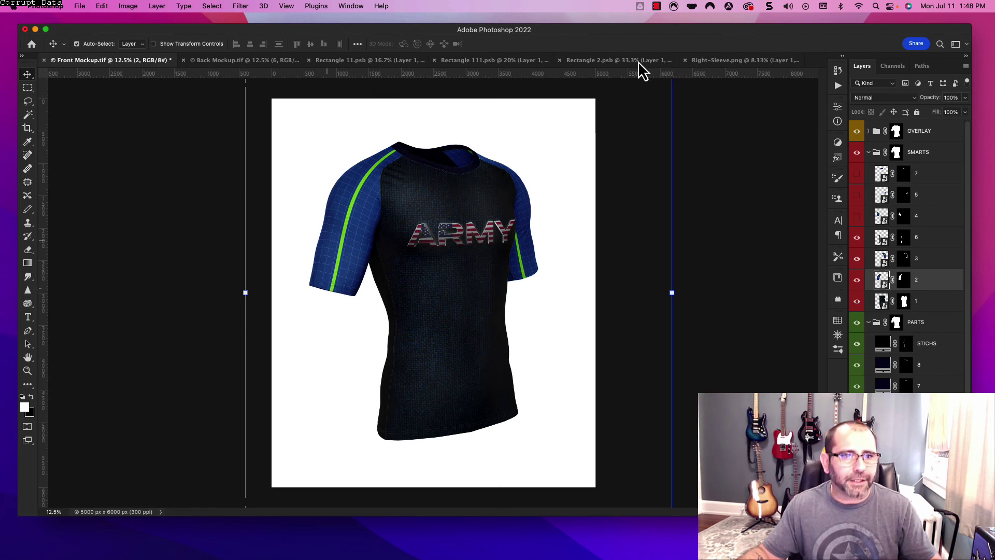
key(cmd+v)
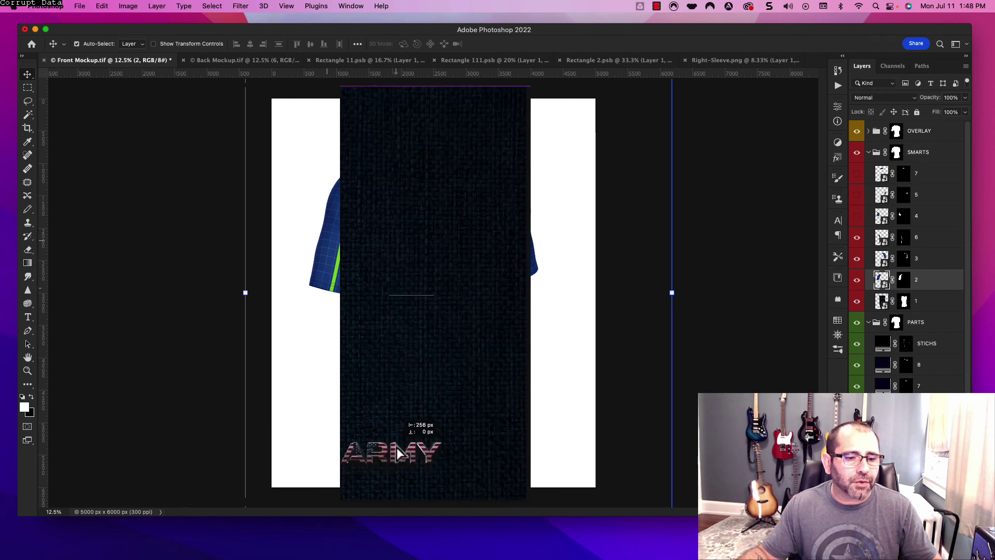
drag(484, 445, 628, 432)
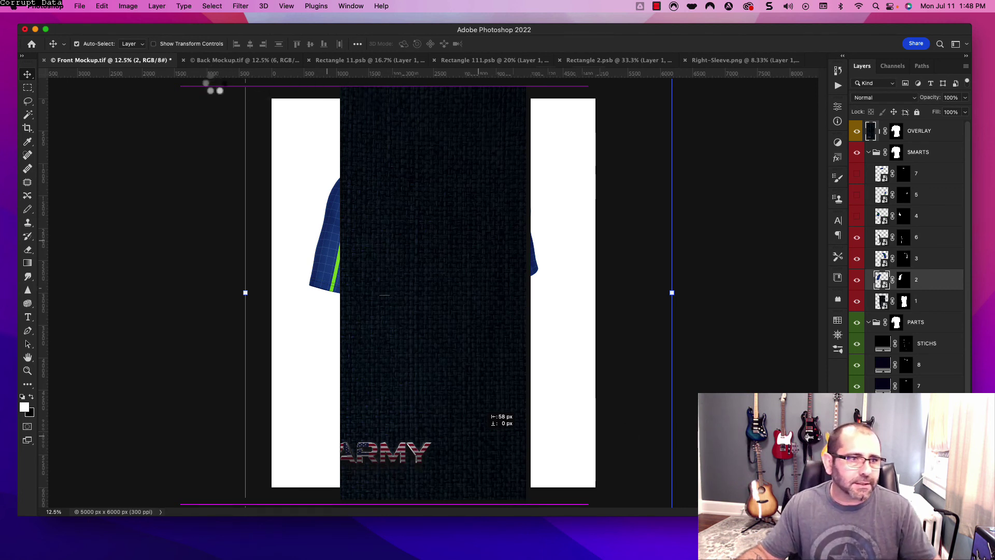
key(BackSpace)
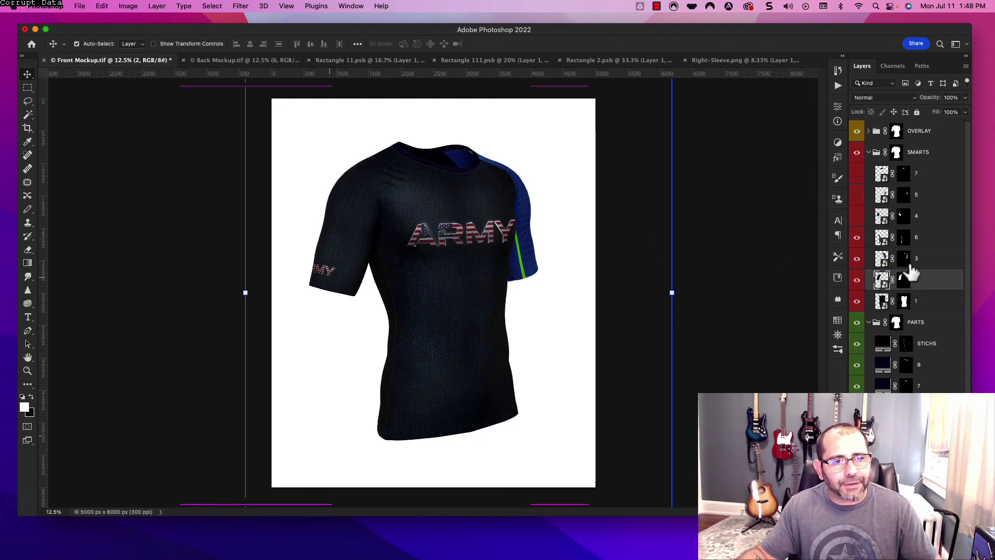
- Open the contents of sleeve smart object layer 3, close Right-Sleeve.png, and save Rectangle 2.psb with its lettering moved to the right edge
double_click(889, 273)
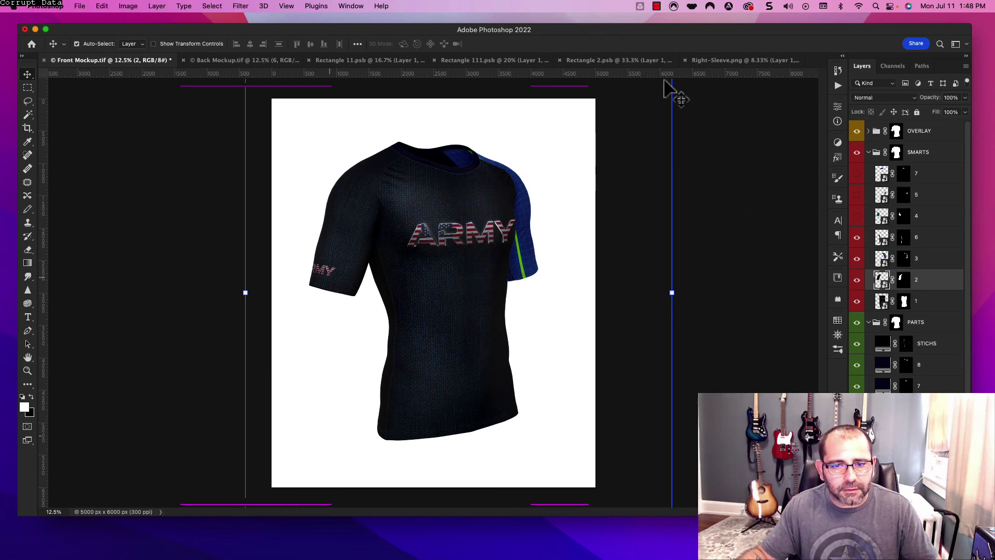
click(576, 61)
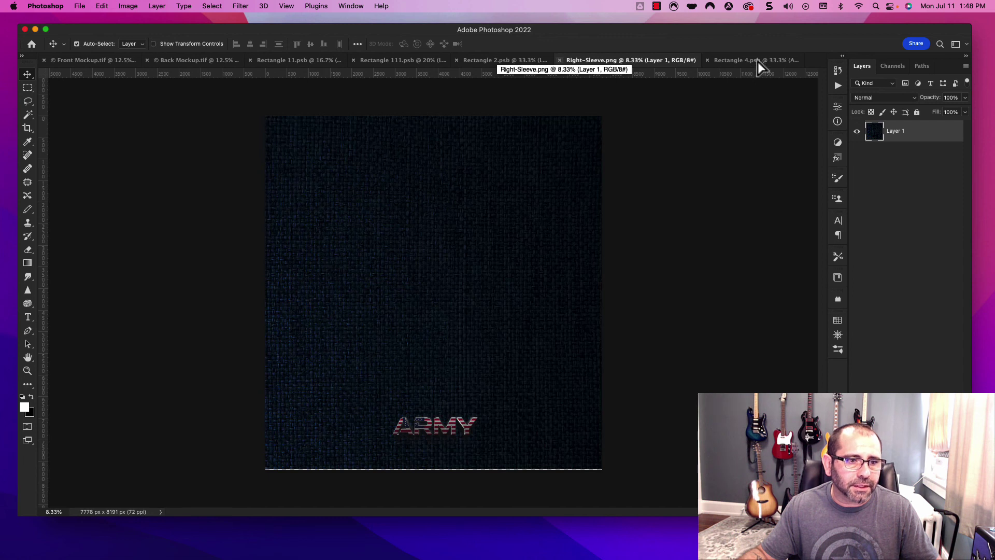
drag(422, 327, 493, 341)
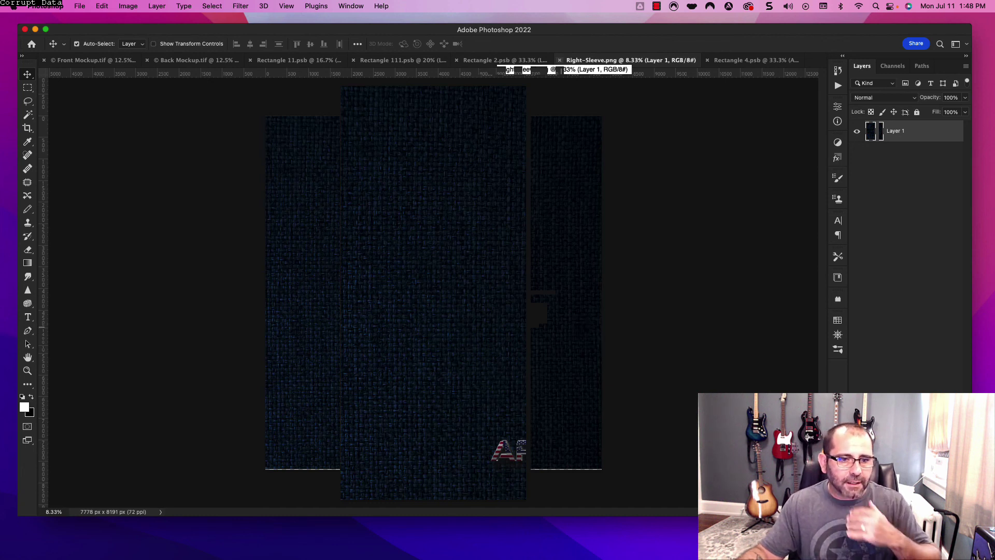
key(super+w)
key(super+s)
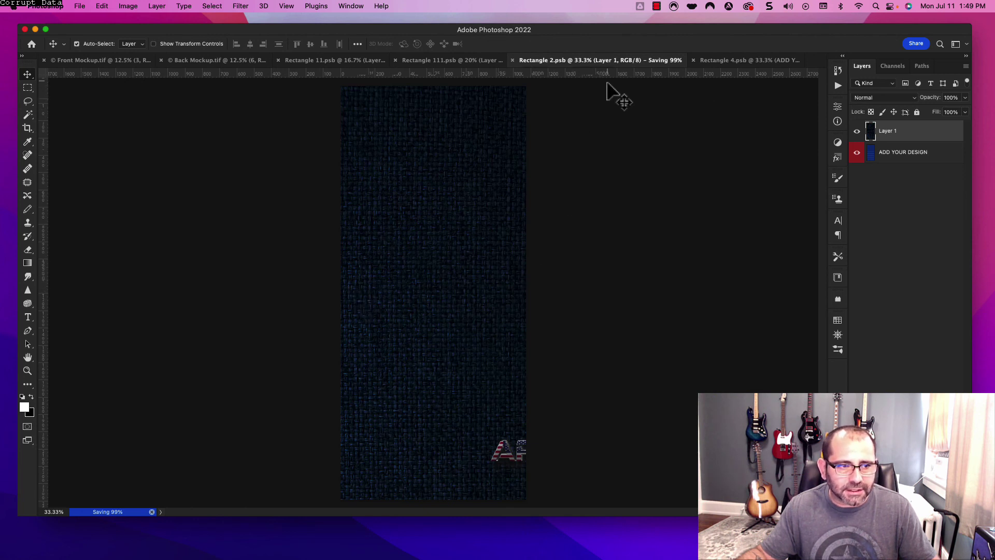
- Cover most of the Rectangle 4.psb canvas with the plain navy part of the sleeve artwork, and save it to update the front mockup
click(610, 62)
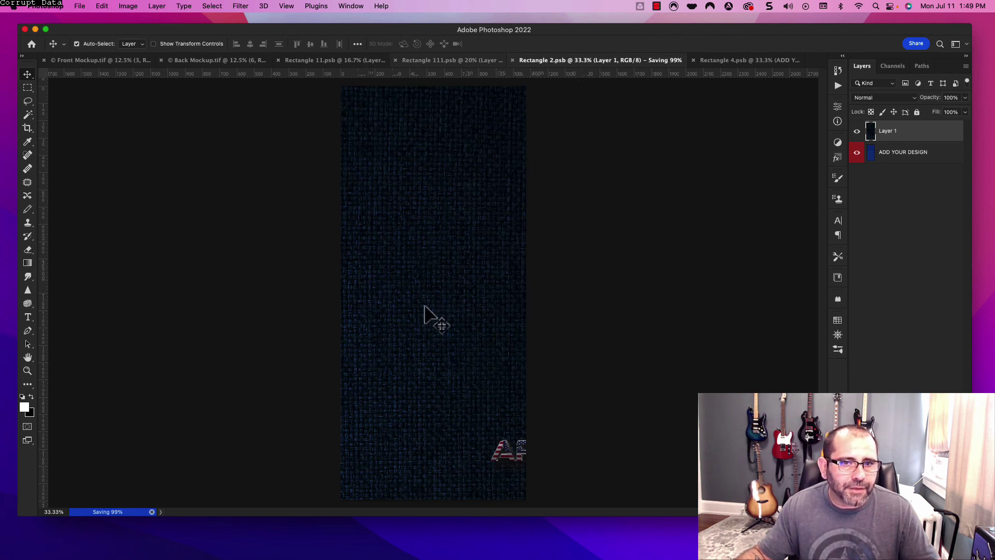
click(749, 61)
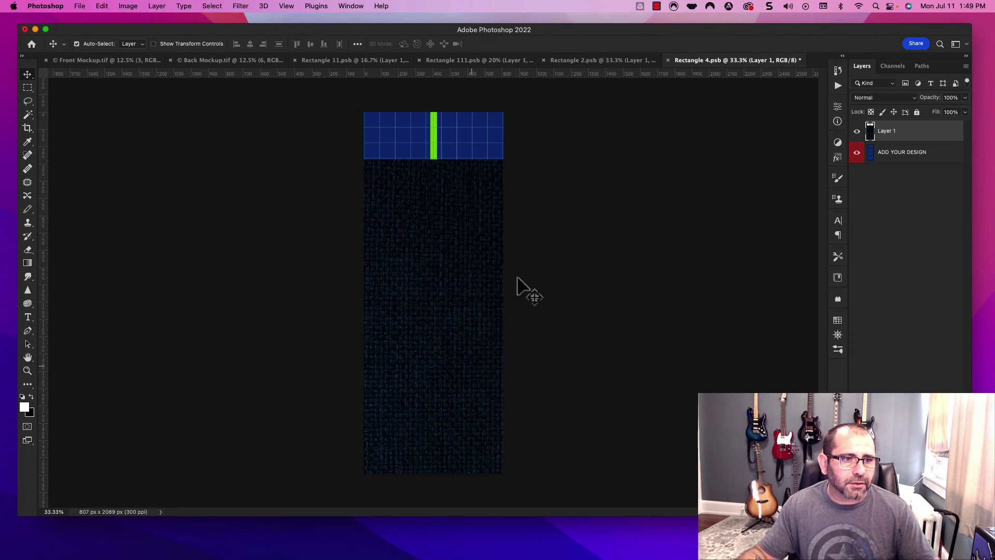
key(super+s)
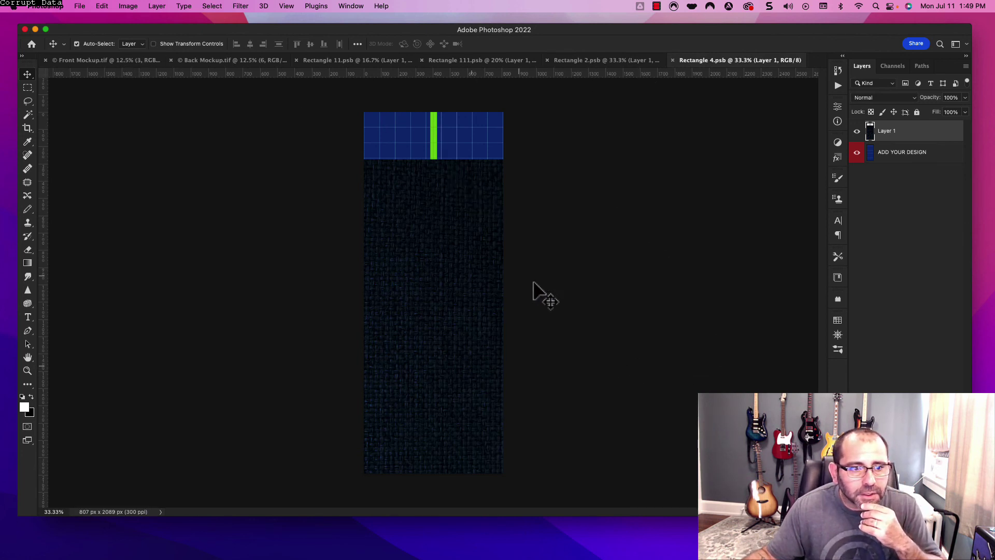
key(ctrl+Tab)
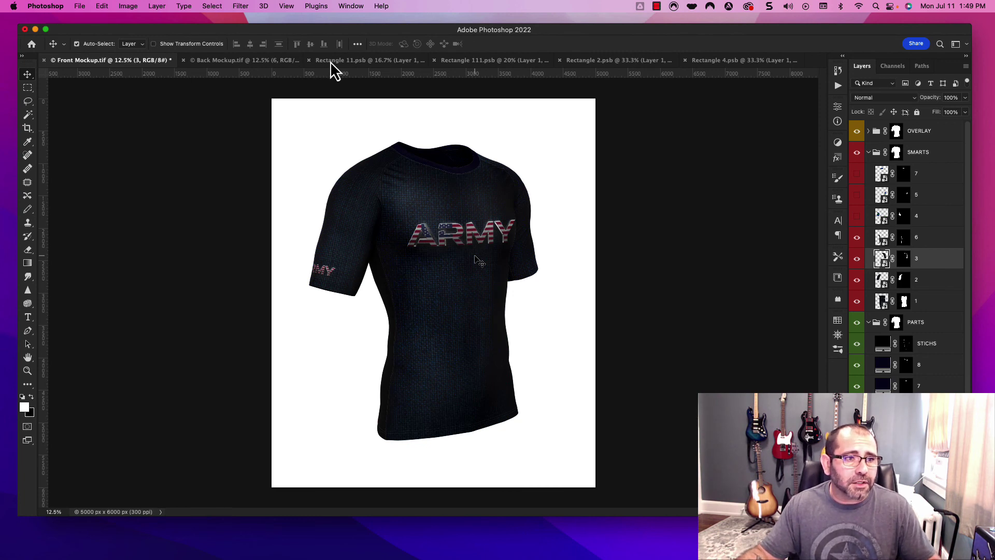
click(367, 60)
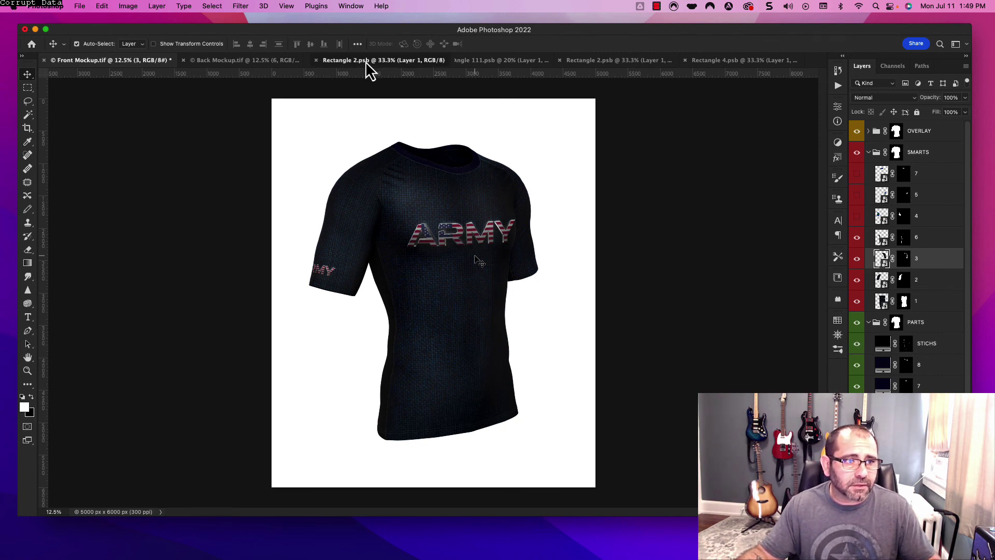
- Close the open smart object documents and export the front mockup on a transparent background as the PNG-24 file Front-Mockup.png
click(316, 60)
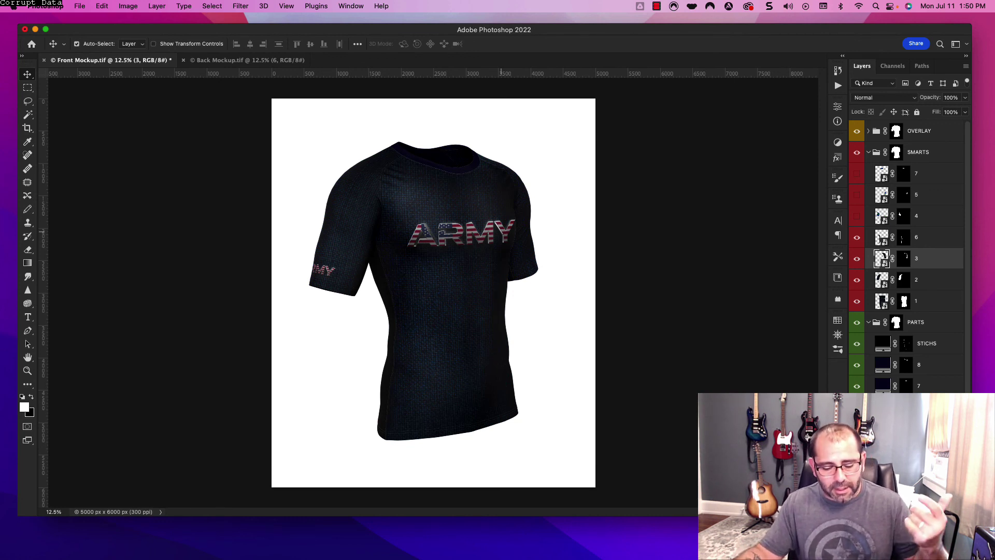
key(super+alt+shift+s)
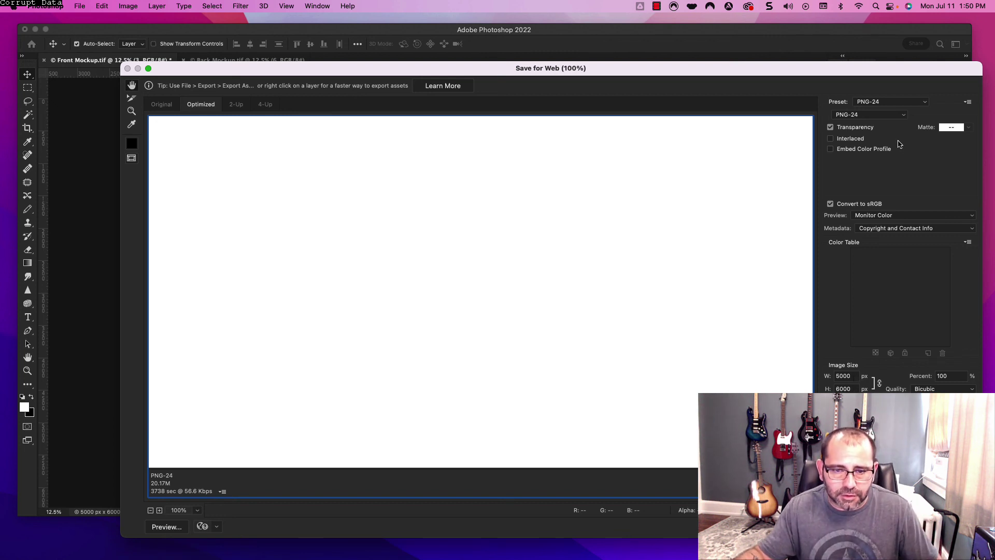
key(Escape)
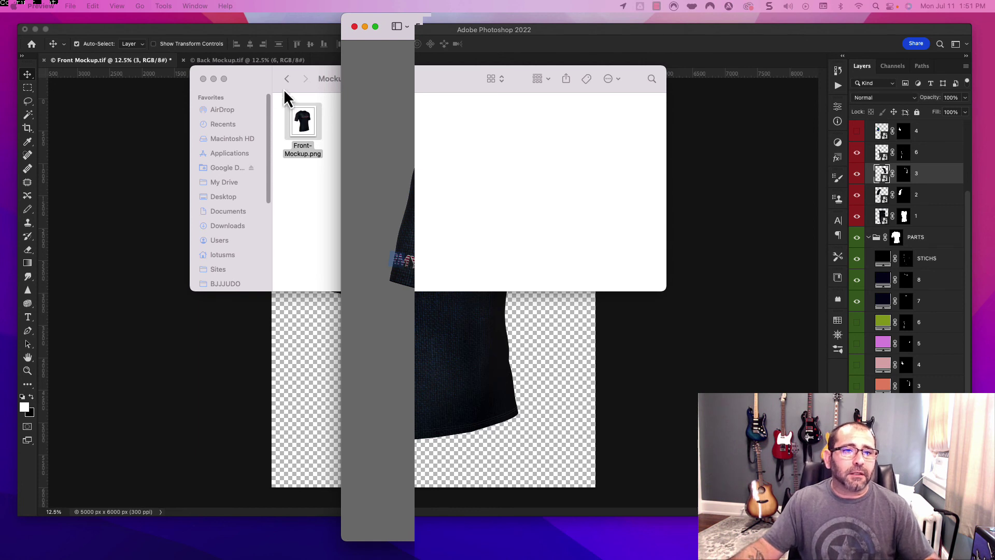
- Check the exported Front-Mockup.png in its Finder folder and return to Front Mockup.tif in Photoshop
drag(298, 124, 402, 254)
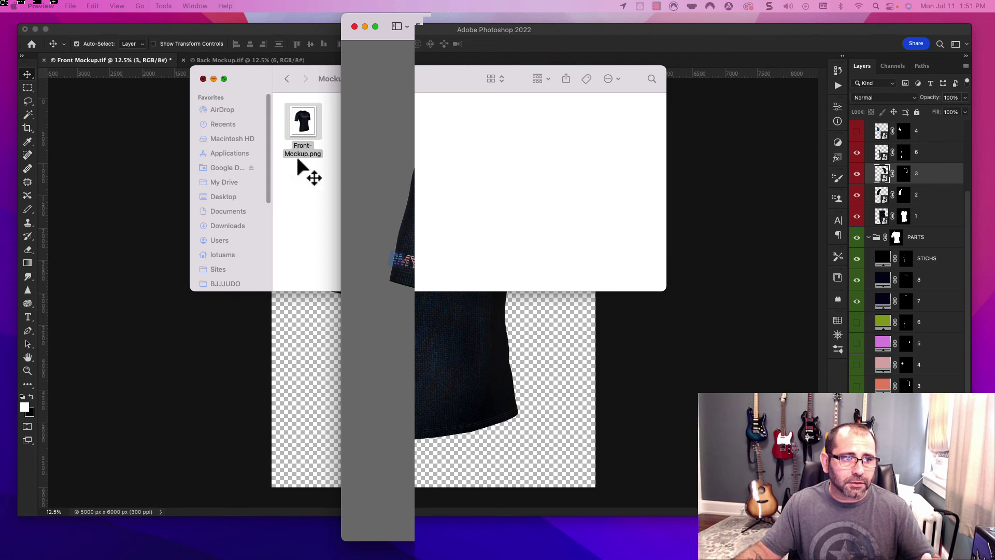
drag(297, 160, 422, 216)
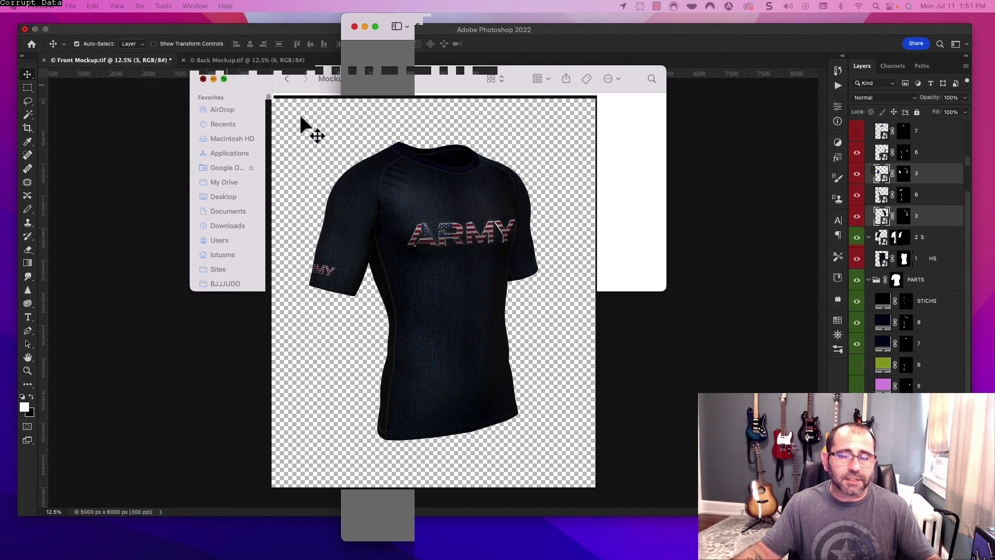
click(353, 137)
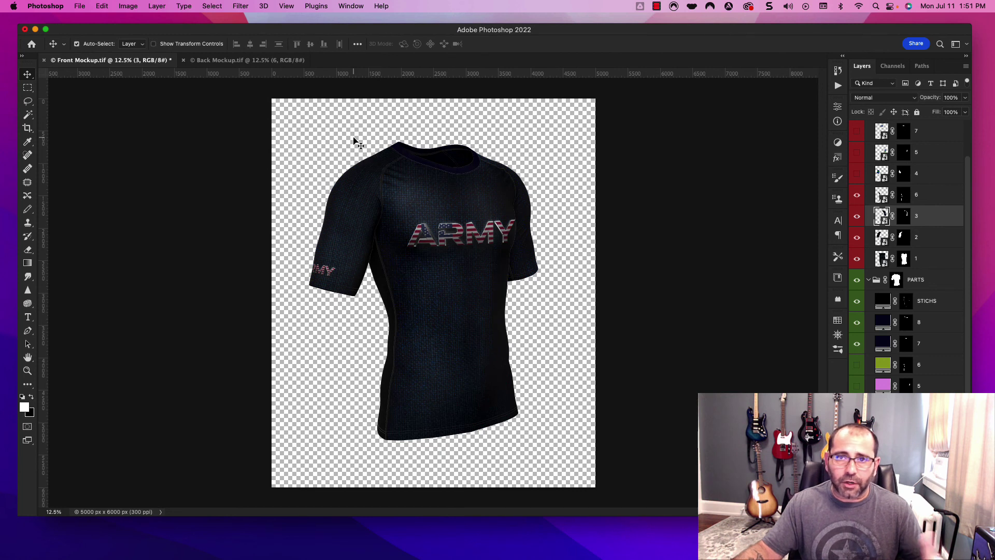